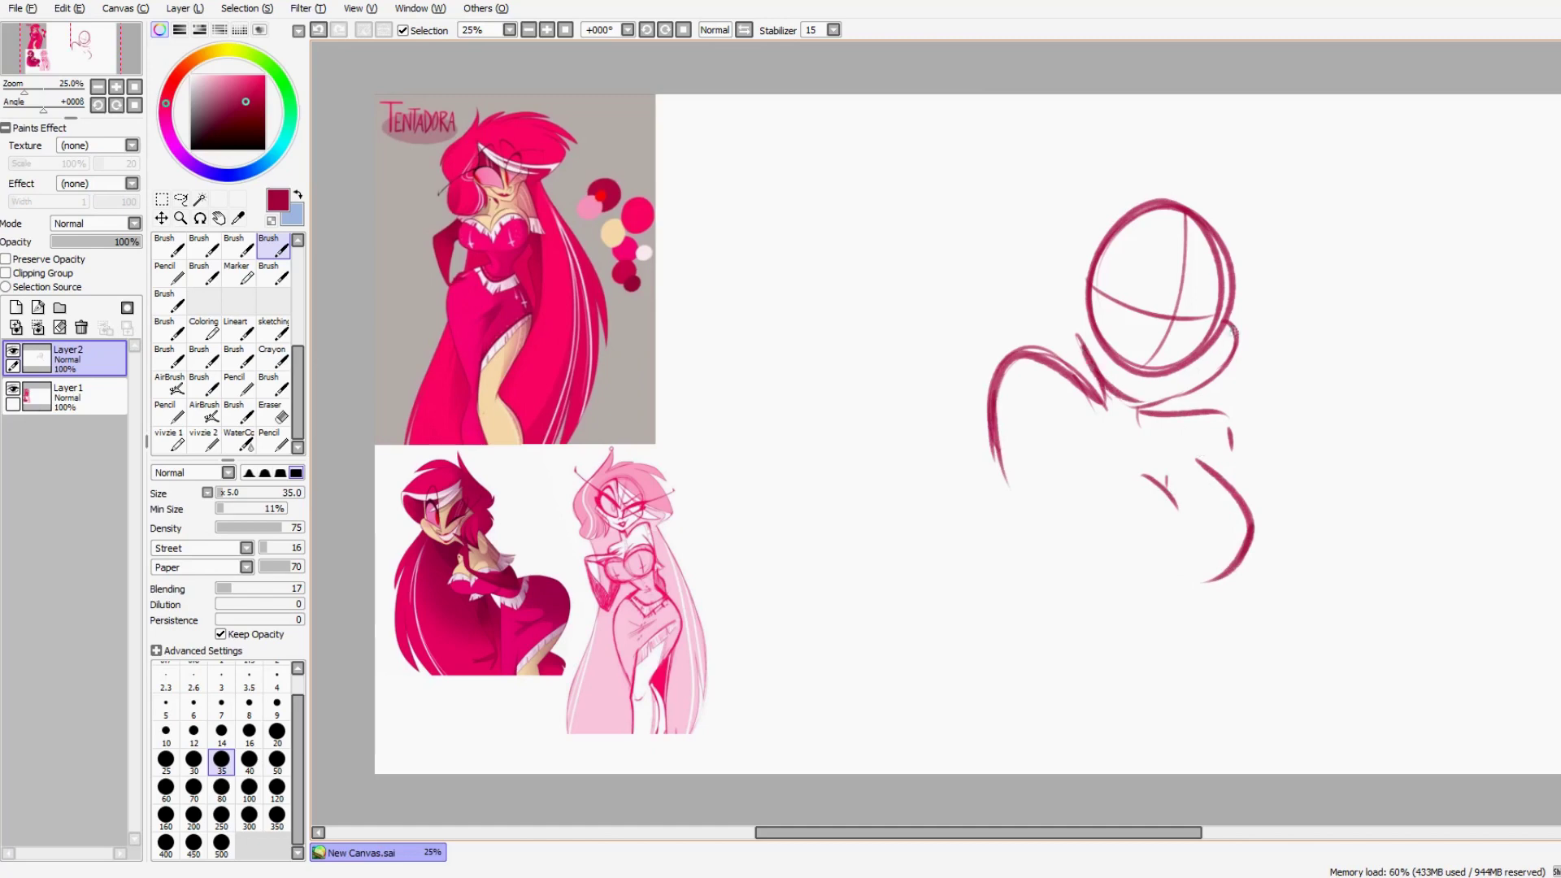
Step: Sketch both eyes and the eyebrows along the curved guidelines inside the head circle
drag(1096, 292, 1233, 327)
drag(1102, 281, 1099, 292)
key(ctrl+z)
mouse_move(1165, 331)
mouse_down()
mouse_move(1102, 286)
mouse_move(1146, 292)
mouse_up()
drag(1182, 341, 1226, 324)
key(ctrl+z)
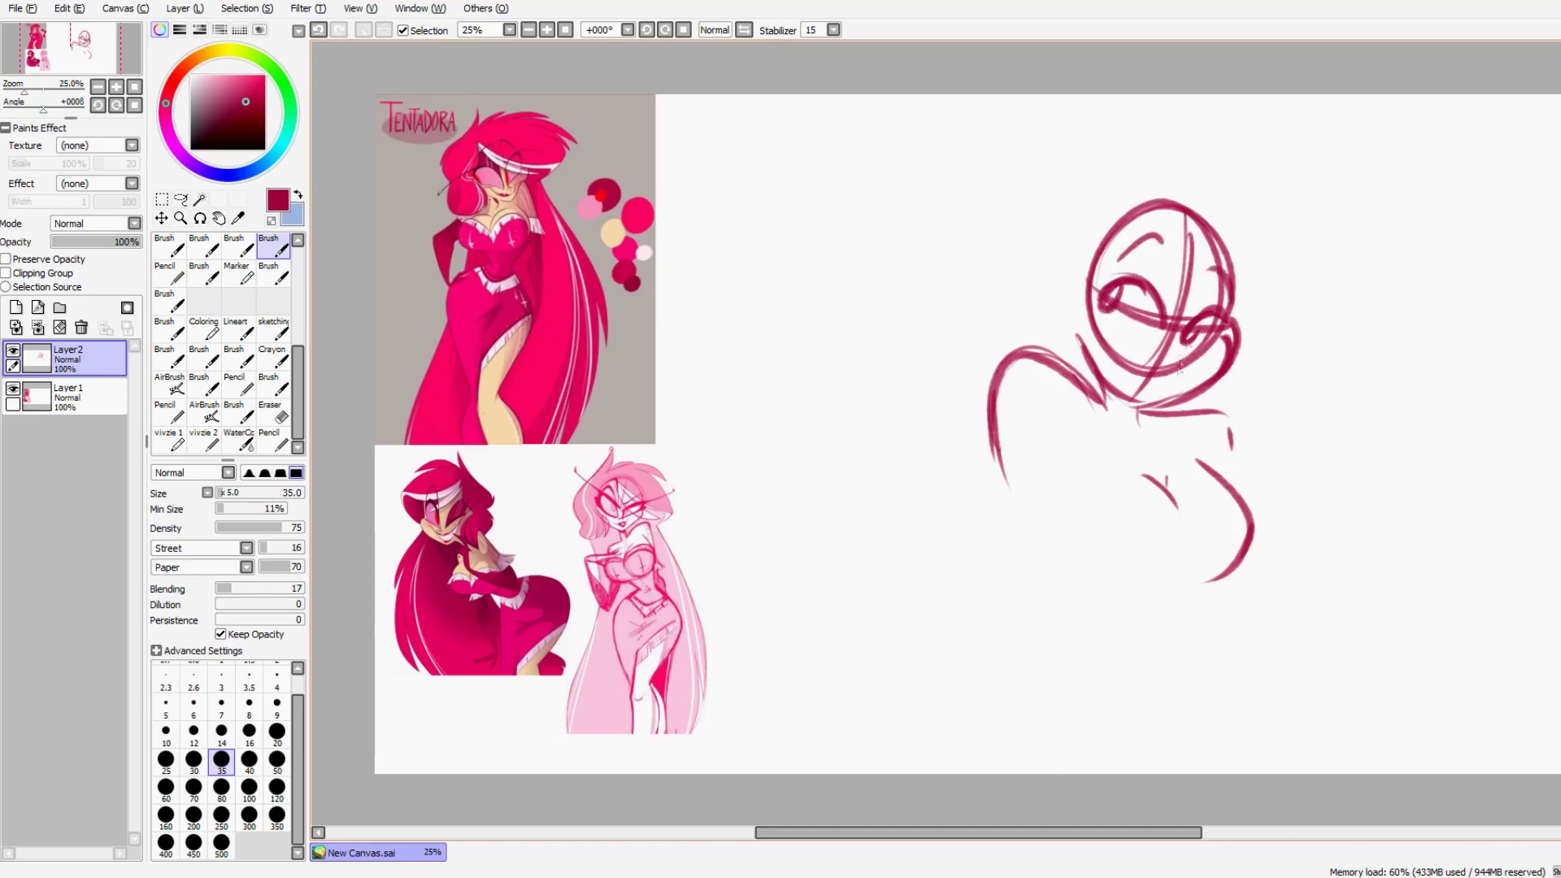
Step: Undo the last stroke and erase the lower part of the head circle with the guide line below the eyes
key(ctrl+z)
key(e)
drag(1091, 309, 1205, 357)
drag(1170, 359, 1140, 388)
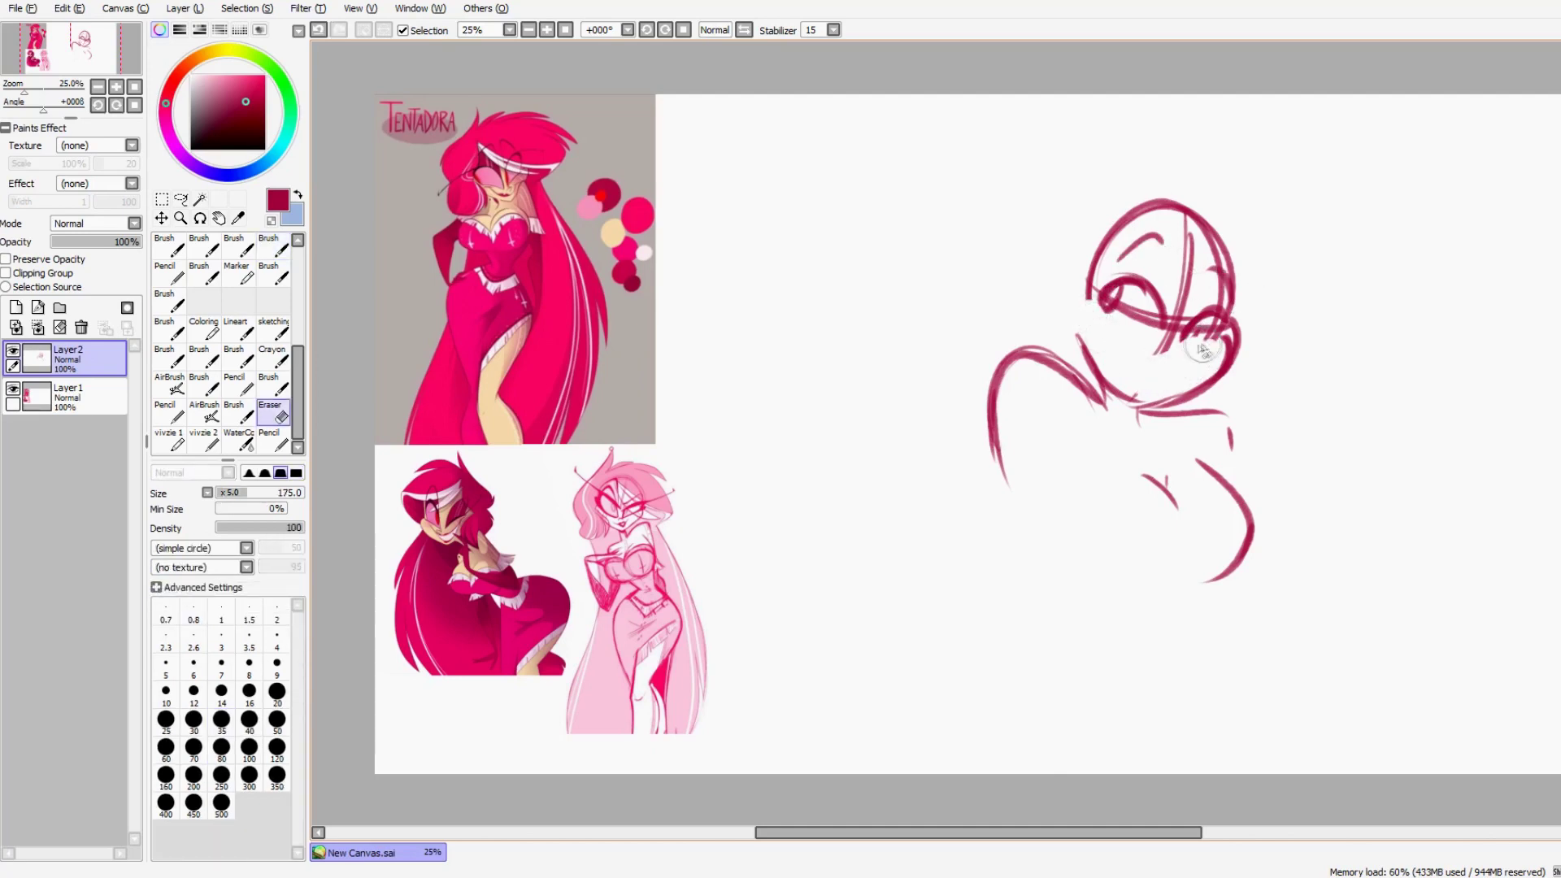
Step: Thicken the upper eyelids and eyebrows and draw long curling lashes outward from both eyes
key(b)
mouse_move(1182, 342)
mouse_down()
mouse_move(1229, 350)
mouse_move(1299, 306)
mouse_up()
drag(1119, 259, 1170, 242)
drag(1204, 275, 1222, 270)
key(ctrl+z)
mouse_move(1096, 297)
mouse_down()
mouse_move(1166, 312)
mouse_move(1209, 349)
mouse_up()
key(ctrl+z)
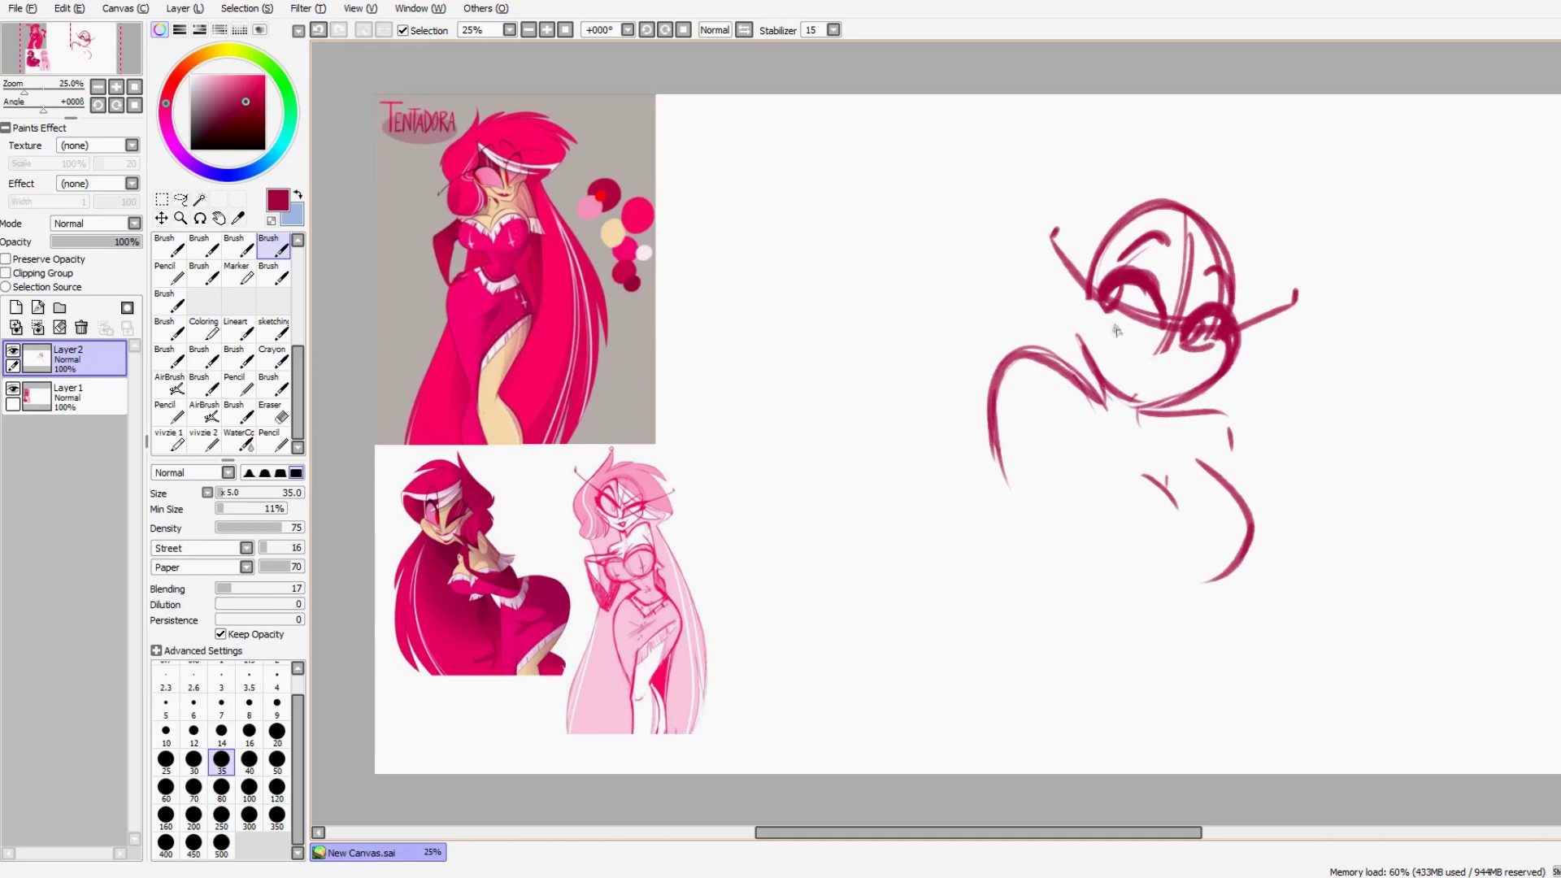
Step: Strengthen the jaw line and erase the facial guidelines and excess lines inside the right eye
drag(1078, 336, 1220, 375)
key(e)
drag(1190, 240, 1152, 375)
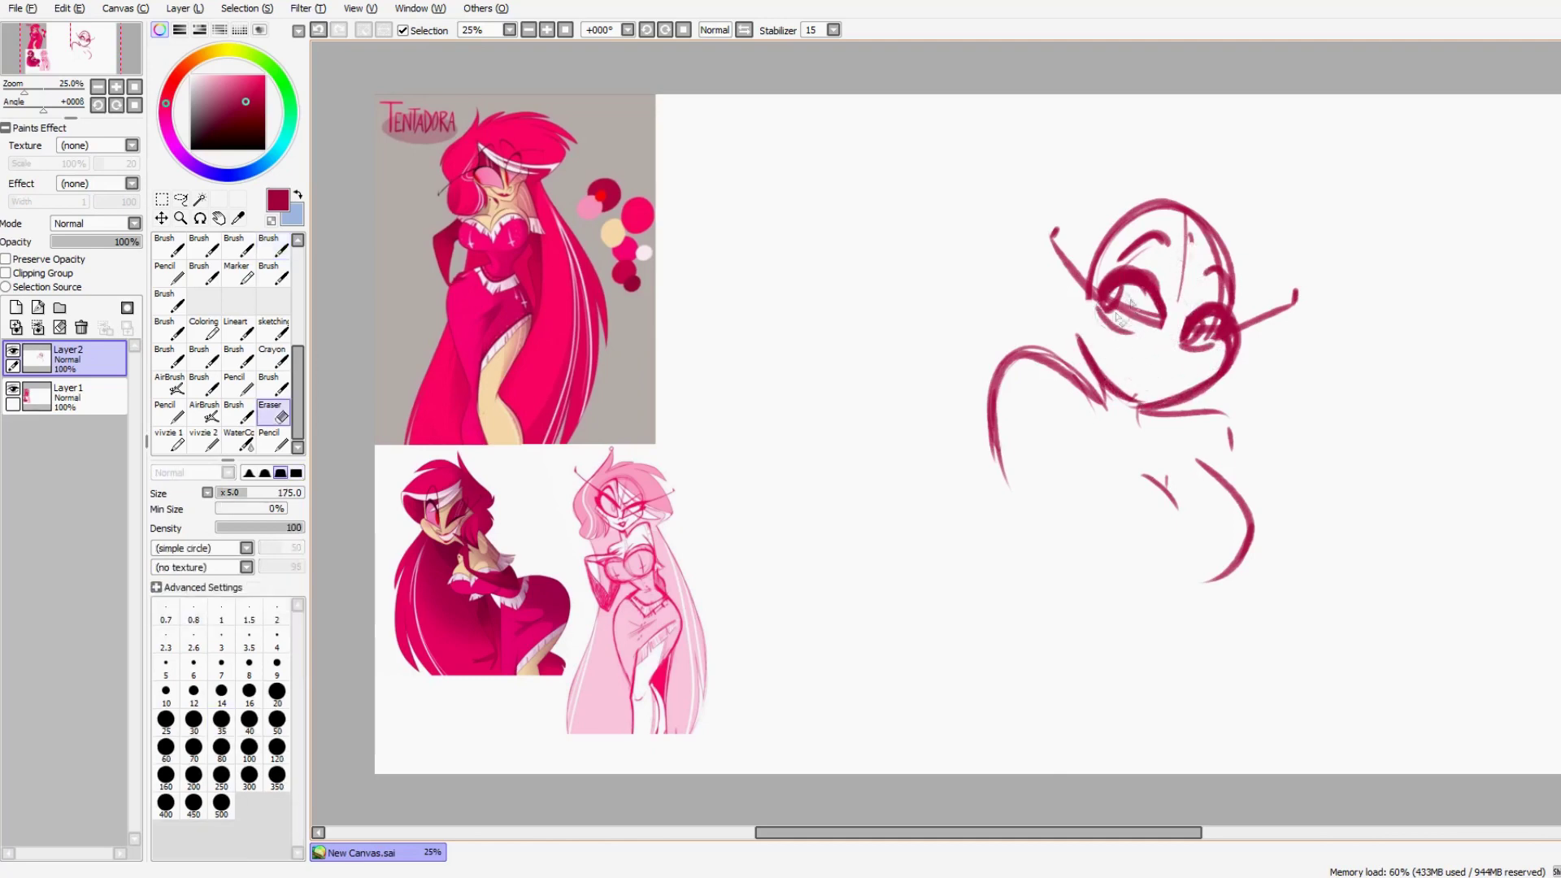
key(e)
key(e)
drag(1215, 322, 1198, 334)
key(e)
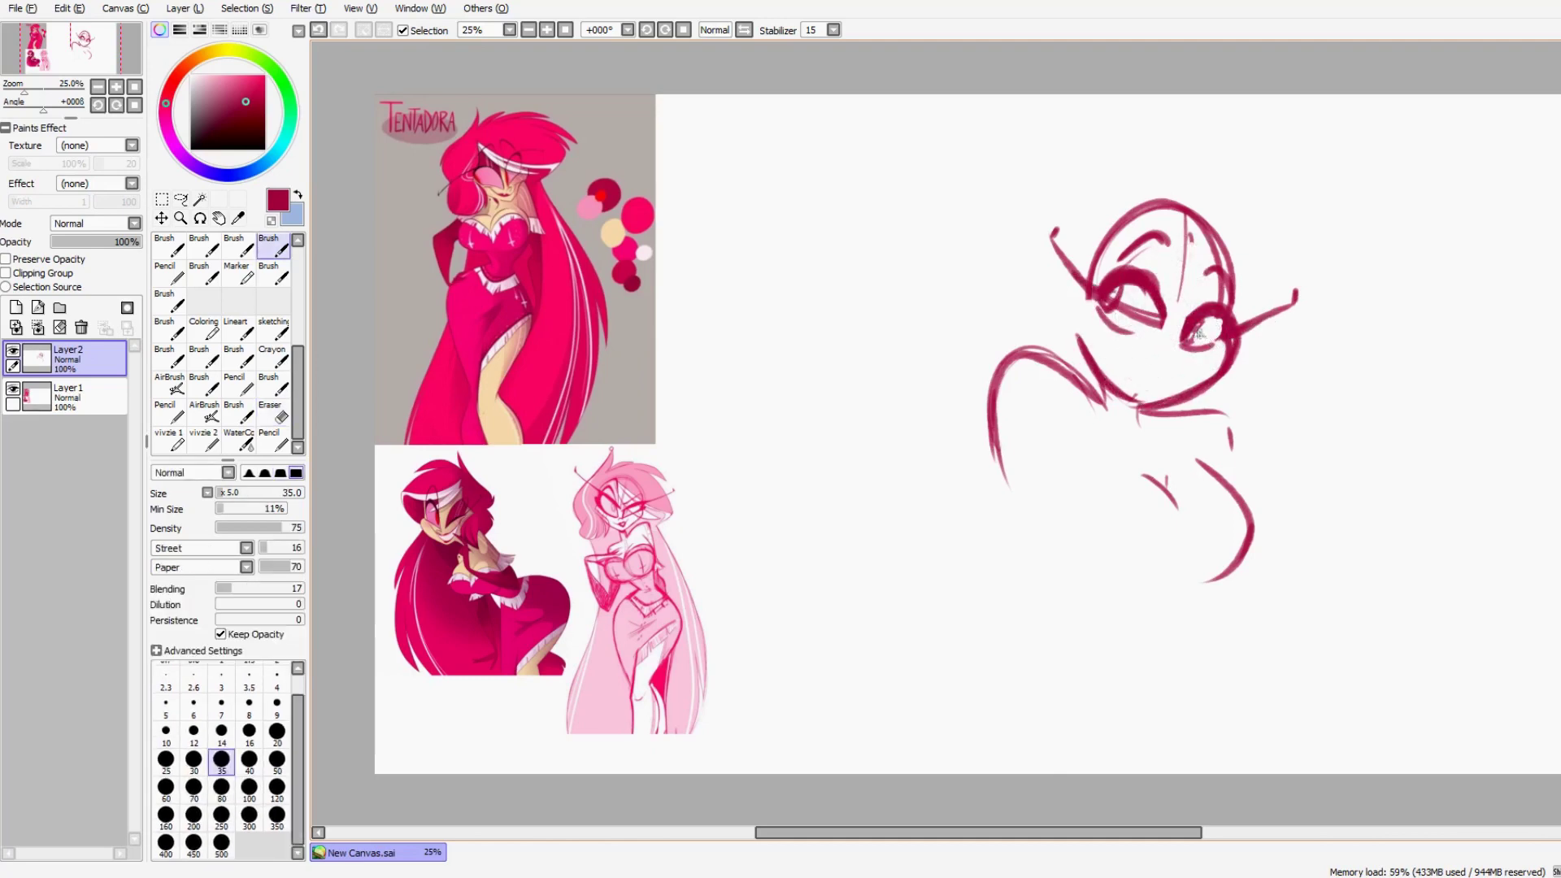
Step: Add a new layer above the sketch and try out nose and mouth strokes on the lower face
key(ctrl+shift+n)
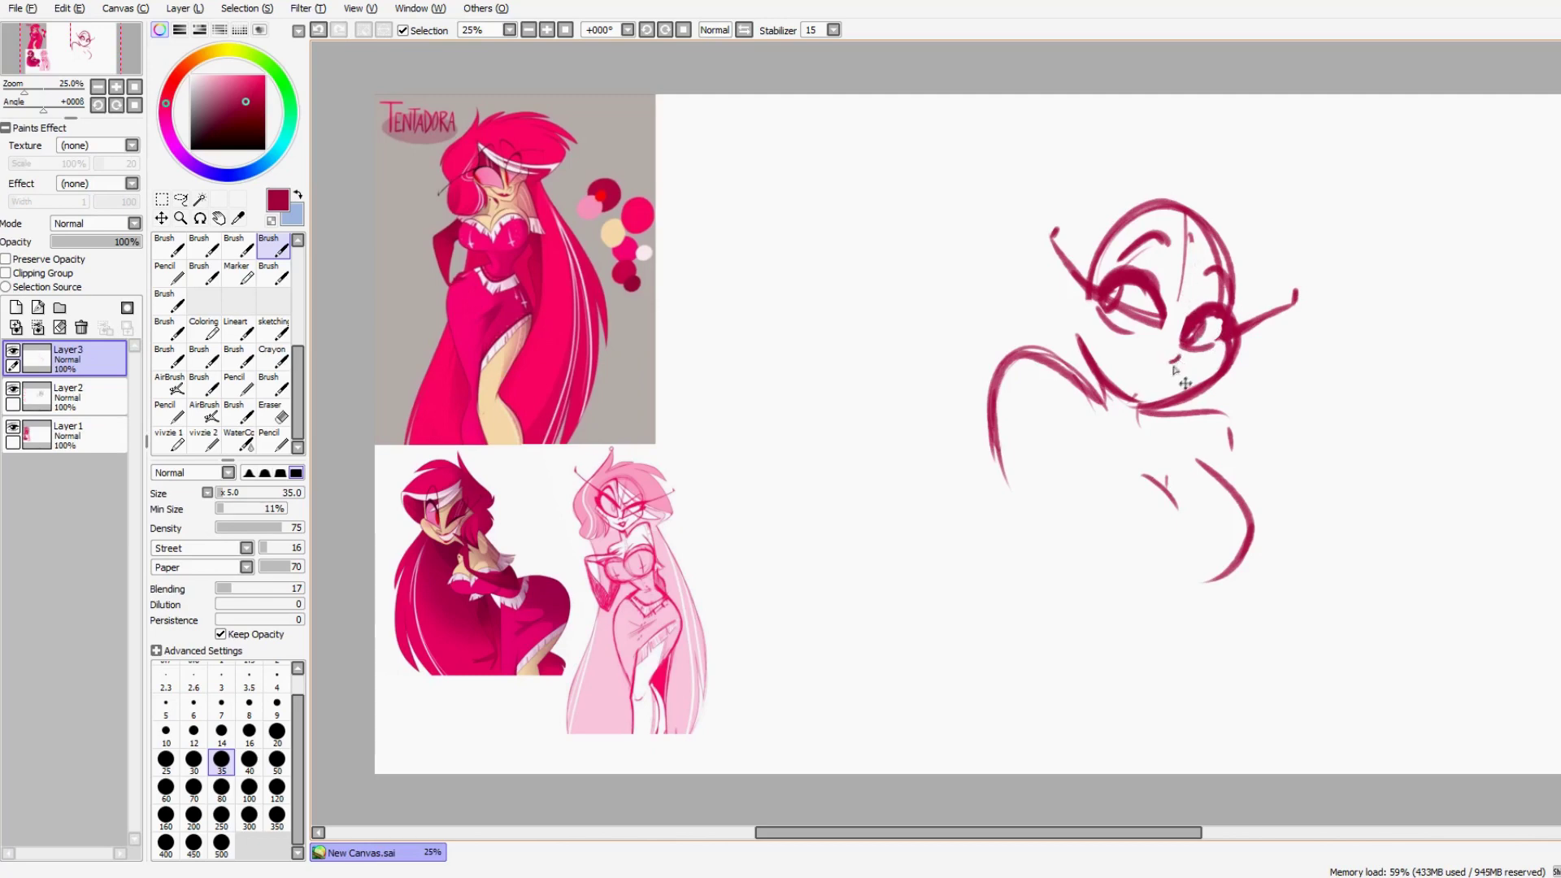
key(ctrl+z)
drag(1121, 345, 1135, 372)
key(ctrl+z)
key(ctrl+z)
drag(1137, 368, 1174, 359)
key(ctrl+z)
drag(1123, 349, 1156, 380)
key(ctrl+z)
key(ctrl+z)
Step: Erase the lower inner lines of the left eye on Layer2
click(89, 397)
click(274, 413)
drag(1136, 300, 1125, 317)
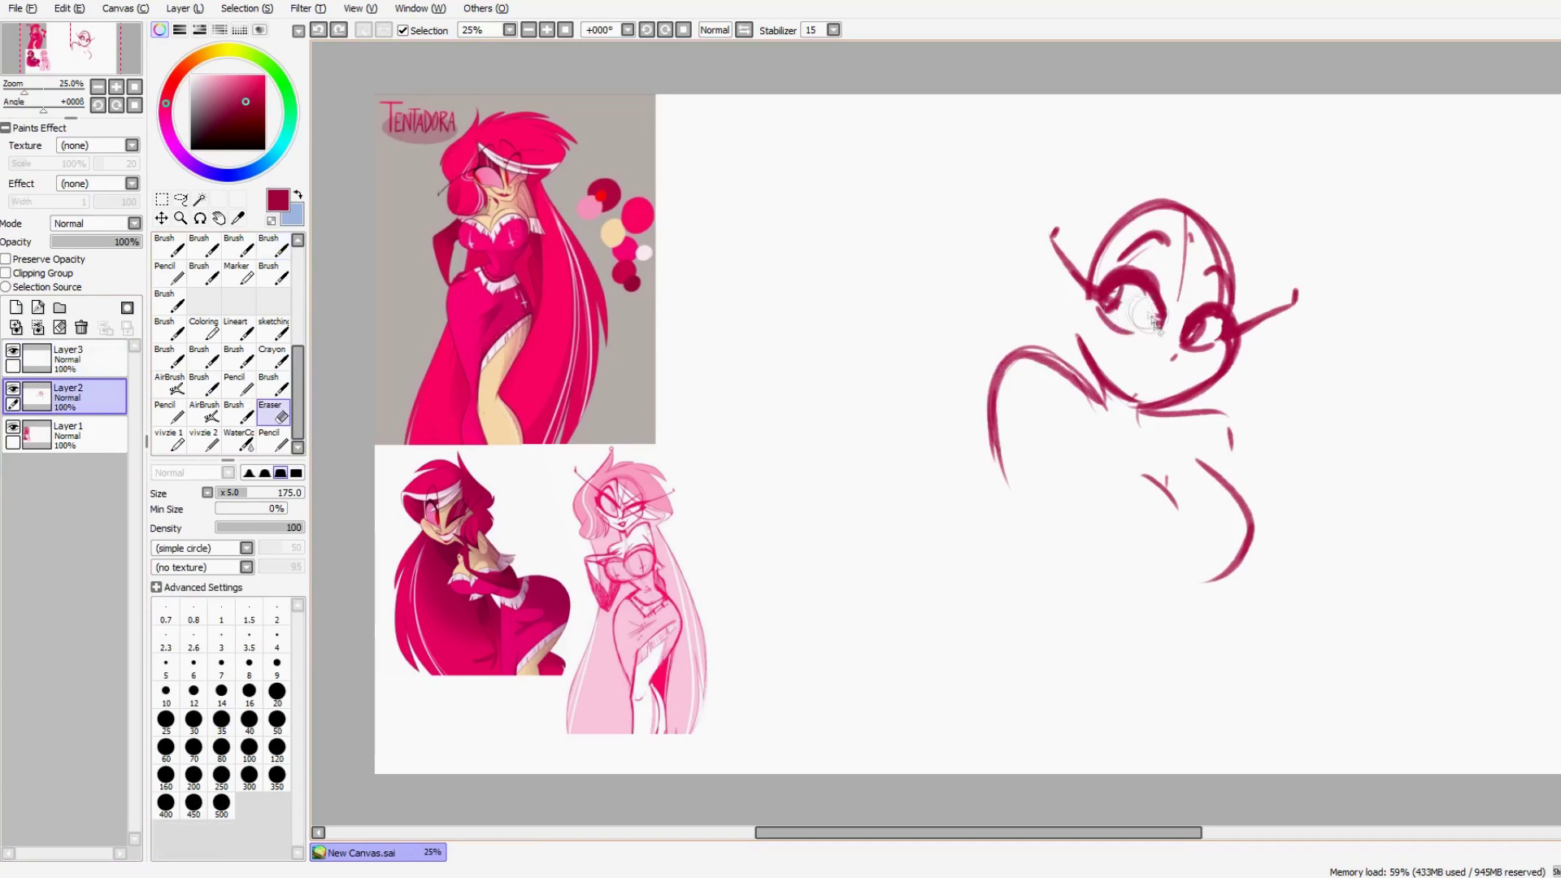
key(b)
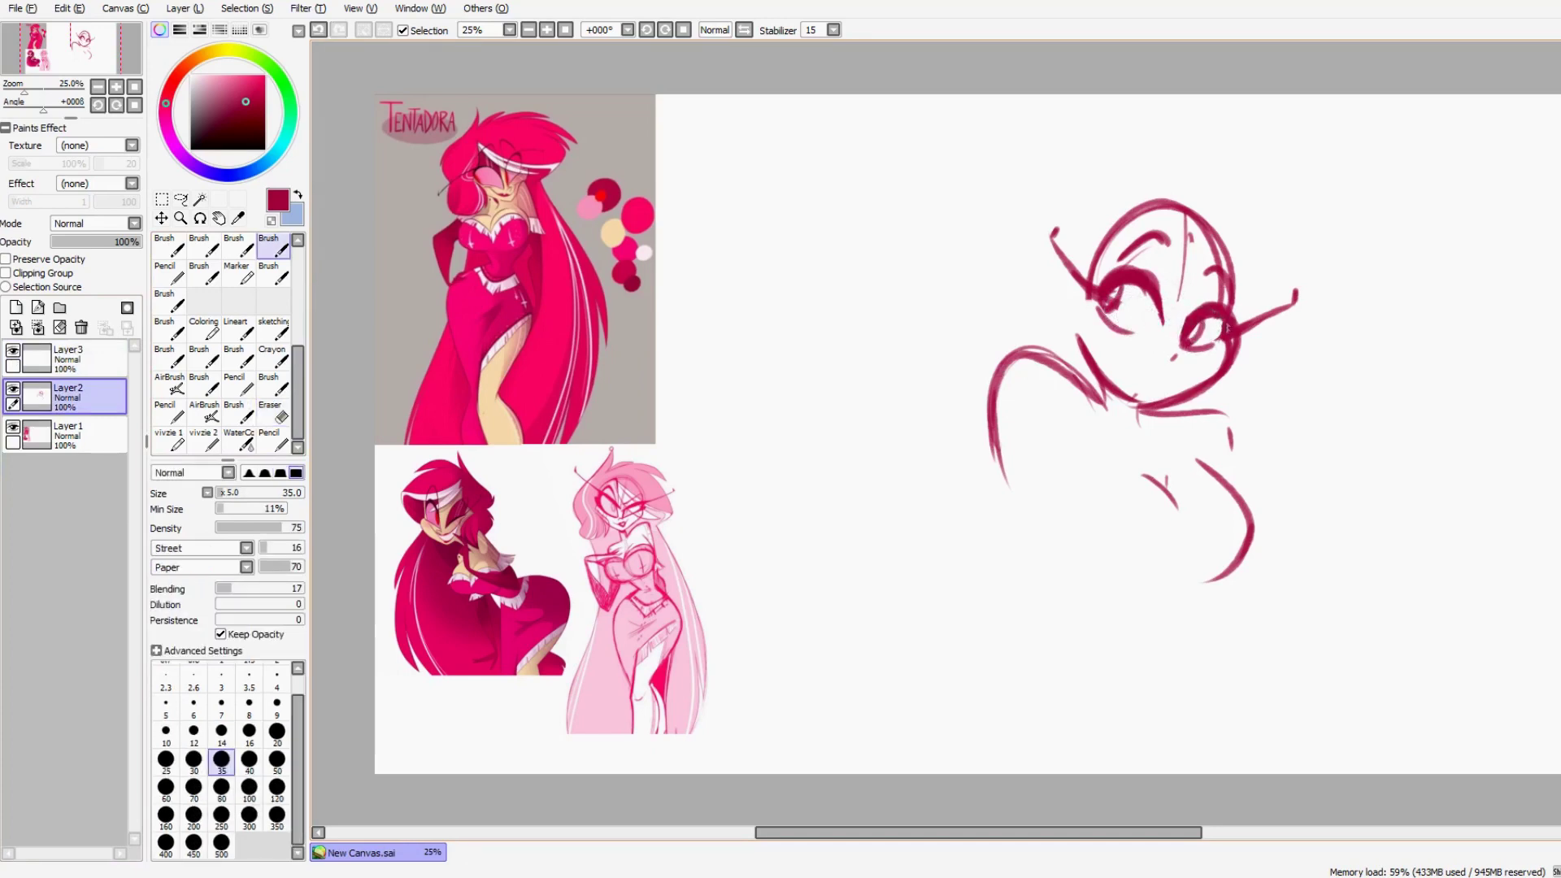
Step: Add a new layer above Layer2 and sketch the fringe and the outline of the hair on top of the head
key(ctrl+shift+n)
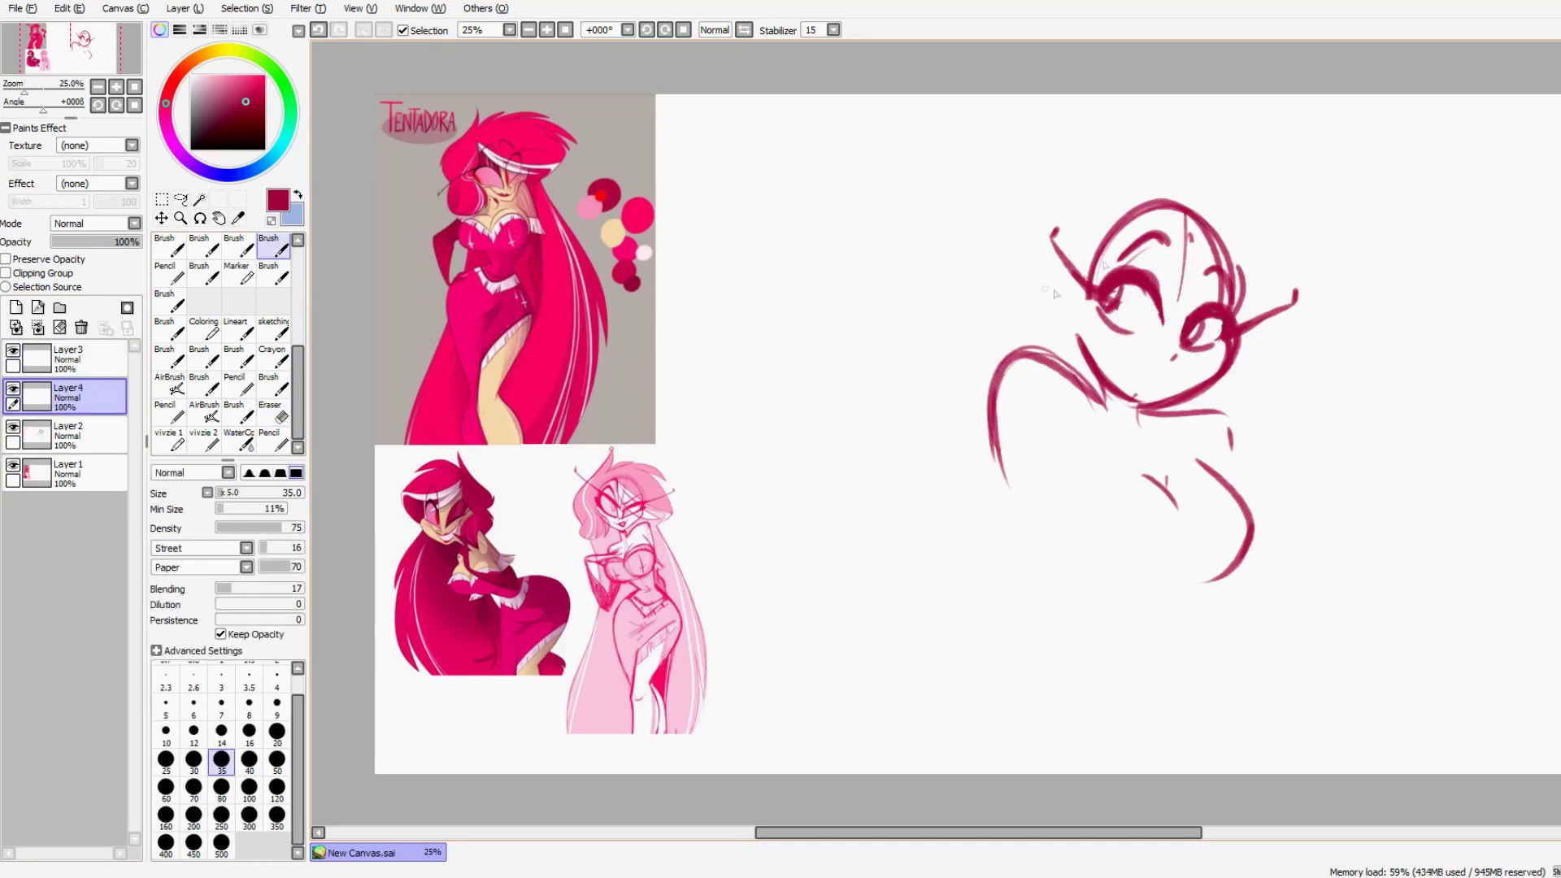
drag(1149, 173, 1130, 243)
drag(1183, 236, 1260, 313)
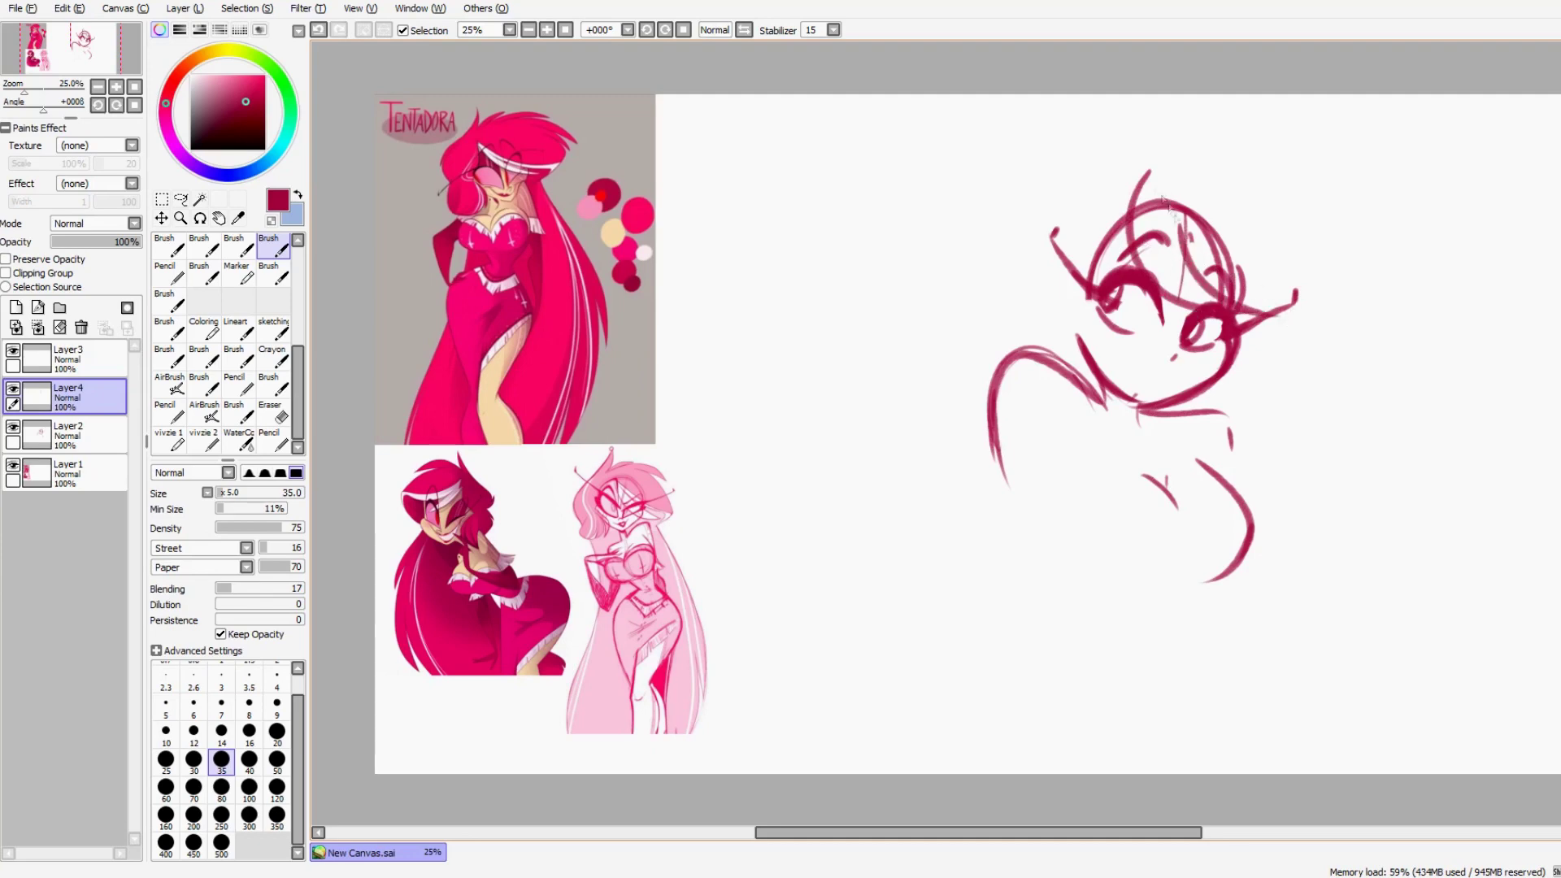
mouse_move(1101, 195)
mouse_down()
mouse_move(1179, 102)
mouse_move(1280, 169)
mouse_move(1340, 313)
mouse_up()
drag(1338, 321, 1250, 345)
drag(1103, 194, 1050, 245)
key(ctrl+z)
key(ctrl+z)
mouse_move(1100, 296)
mouse_down()
mouse_move(1084, 381)
mouse_move(1103, 395)
mouse_up()
drag(1093, 327, 1063, 383)
mouse_move(1055, 283)
mouse_down()
mouse_move(1060, 340)
mouse_move(1018, 348)
mouse_up()
key(ctrl+z)
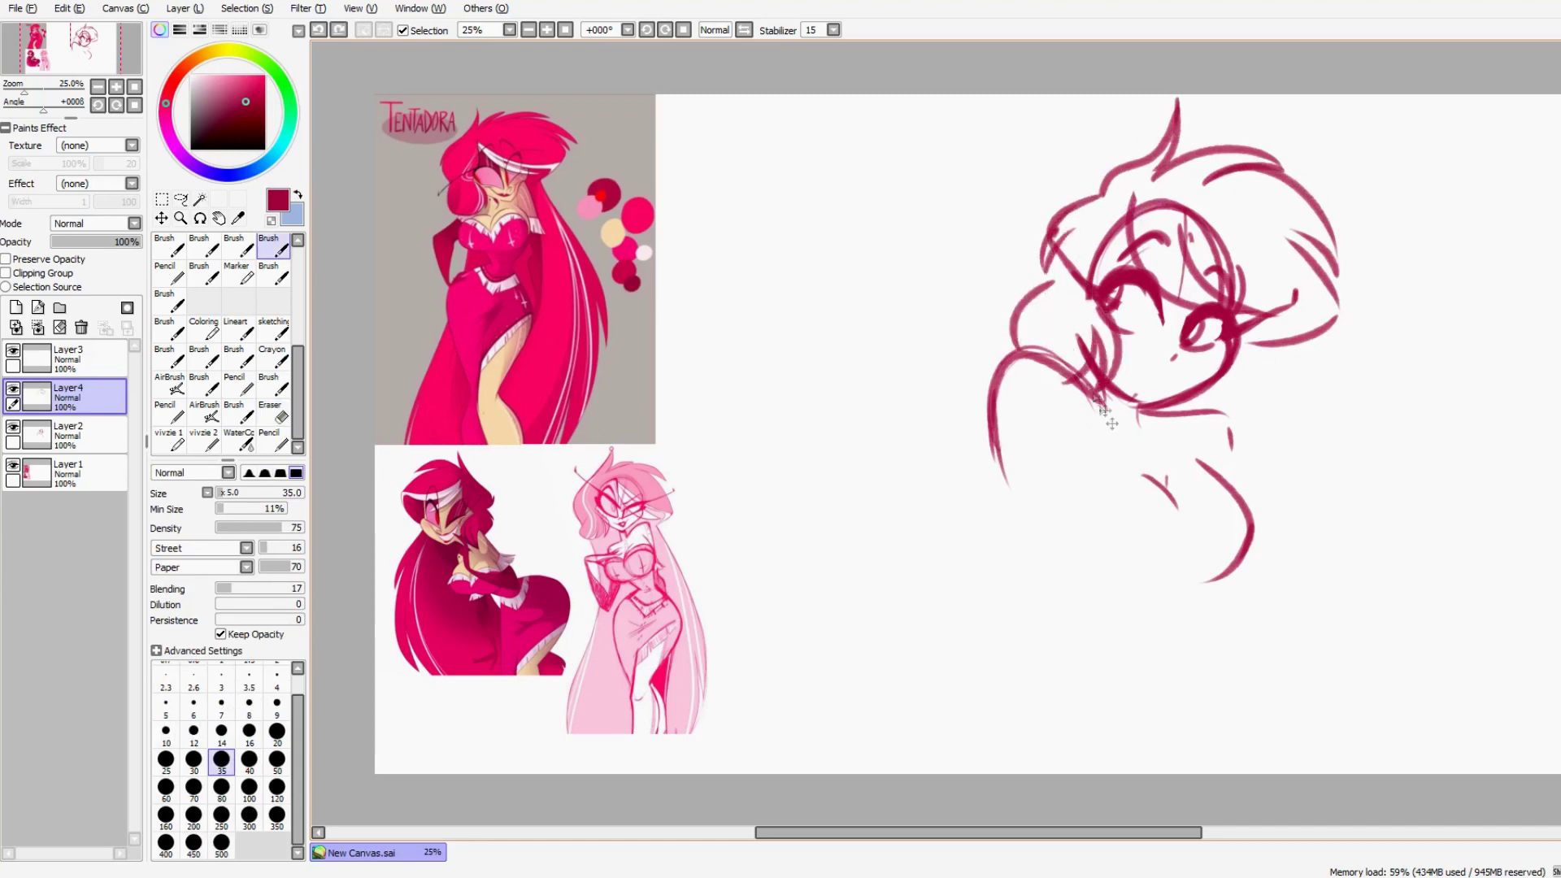
key(ctrl+z)
key(ctrl+z)
key(ctrl+z)
key(ctrl+z)
key(ctrl+z)
Step: Sketch the pointed hair locks left of the face and the long strand flowing down on the right
mouse_move(1103, 194)
mouse_down()
mouse_move(1029, 266)
mouse_move(1089, 372)
mouse_up()
drag(1080, 321, 1095, 362)
drag(1052, 320, 1059, 371)
mouse_move(1272, 348)
mouse_down()
mouse_move(1362, 588)
mouse_move(1362, 642)
mouse_up()
drag(1356, 532, 1376, 630)
key(ctrl+z)
Step: Sketch the shoulder line, the heart-shaped neckline and the ruffled sleeve edge on the left
drag(1097, 394, 1100, 480)
key(ctrl+z)
drag(1141, 416, 1236, 445)
key(ctrl+z)
mouse_move(1234, 514)
mouse_down()
mouse_move(1195, 496)
mouse_move(1076, 507)
mouse_up()
mouse_move(997, 443)
mouse_down()
mouse_move(1089, 478)
mouse_move(976, 501)
mouse_up()
key(ctrl+z)
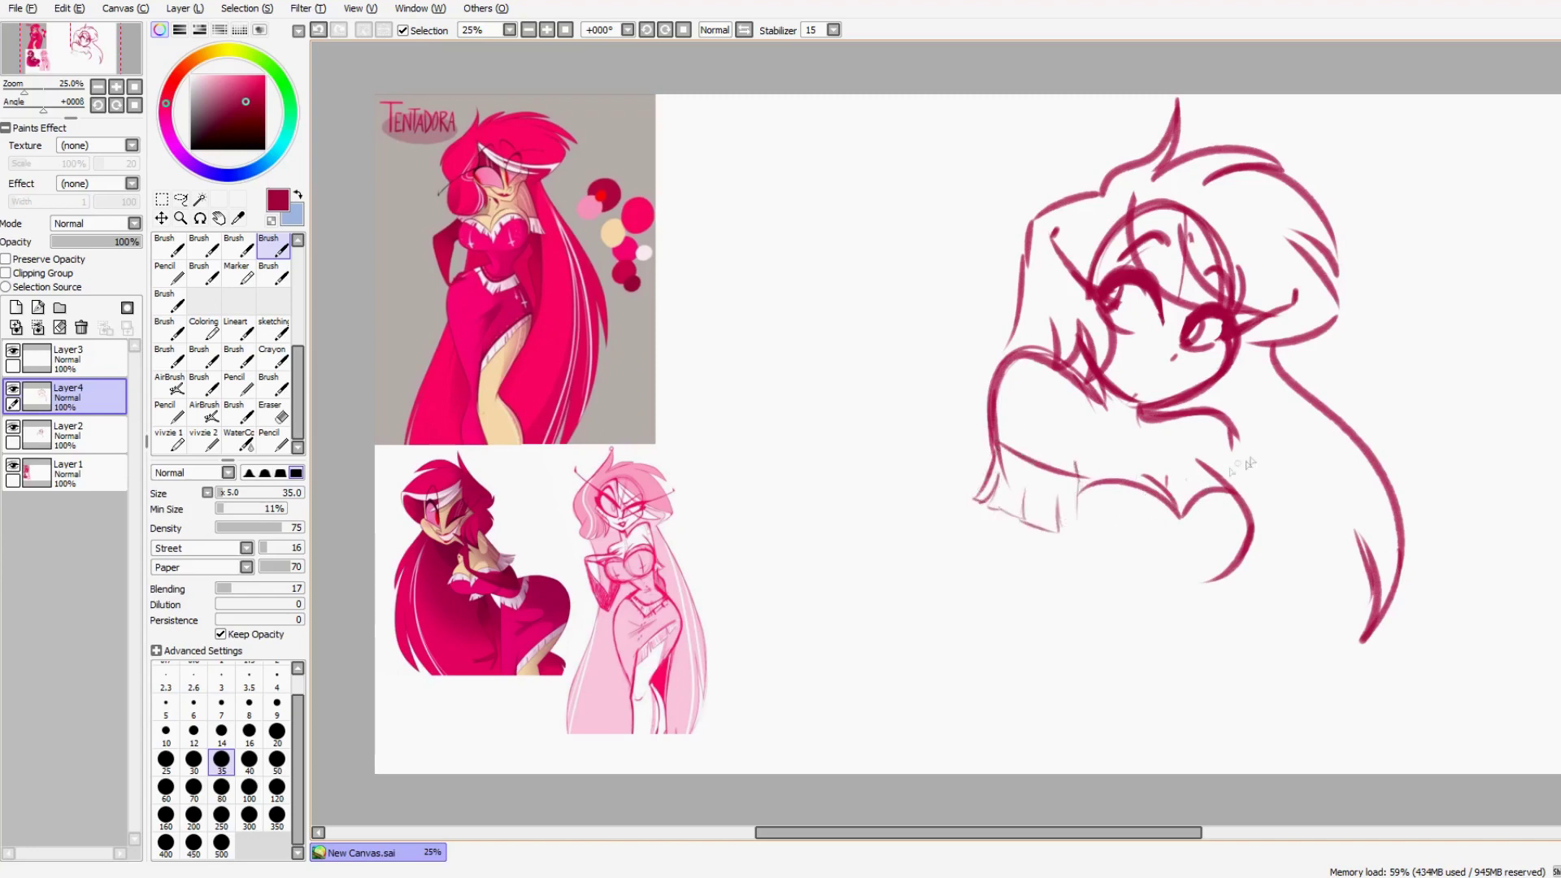
Step: Draw the right side of the torso and add the ruffle folds along the neckline
drag(1260, 517, 1275, 572)
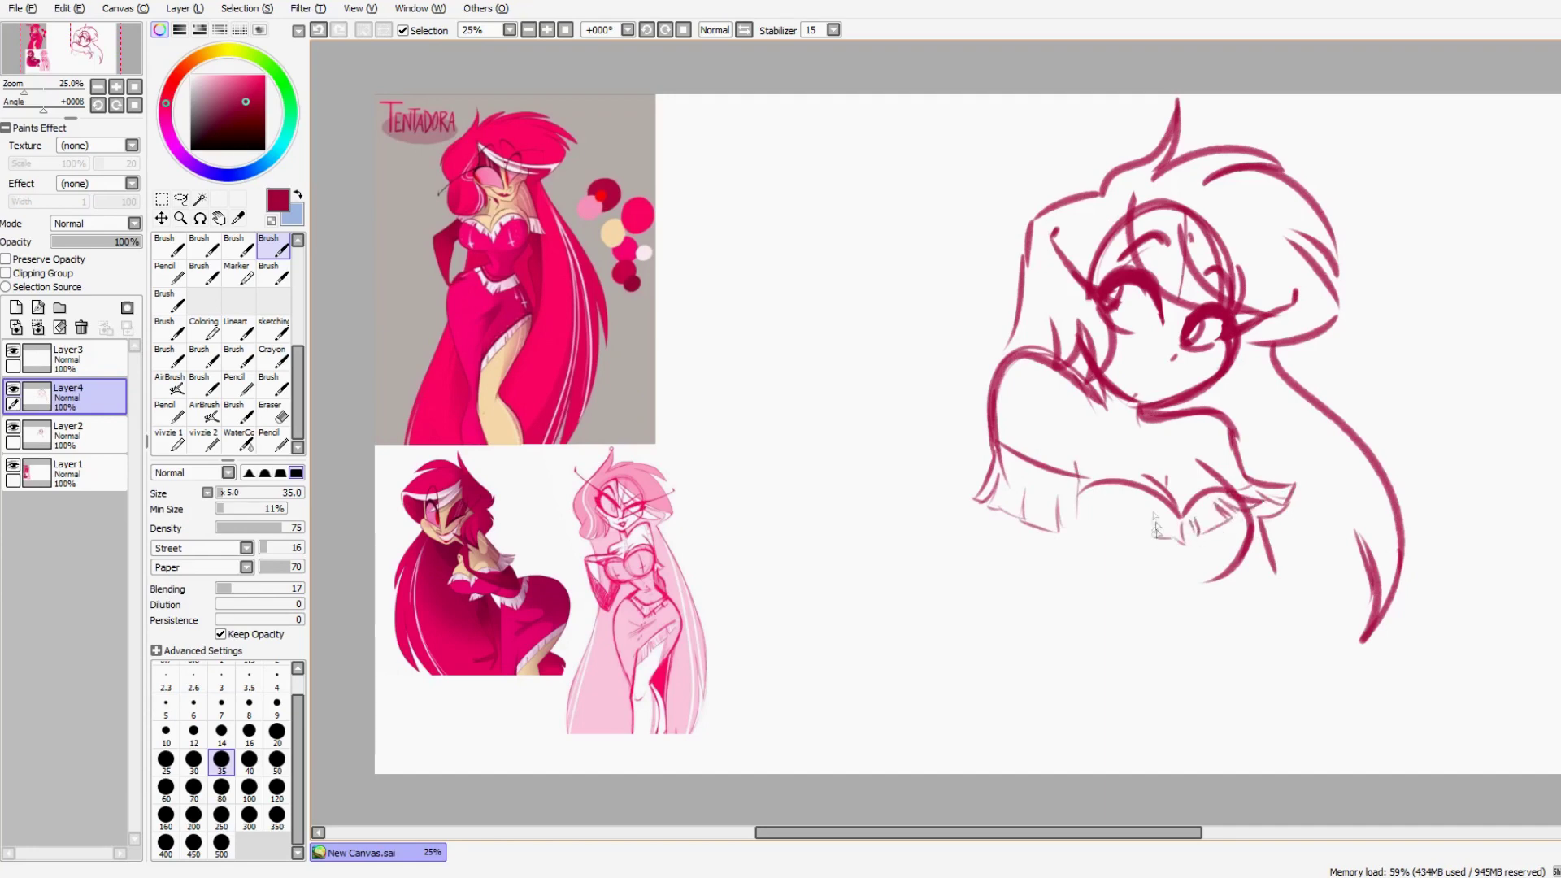
drag(1185, 520, 1175, 539)
drag(1153, 509, 1155, 531)
key(ctrl+z)
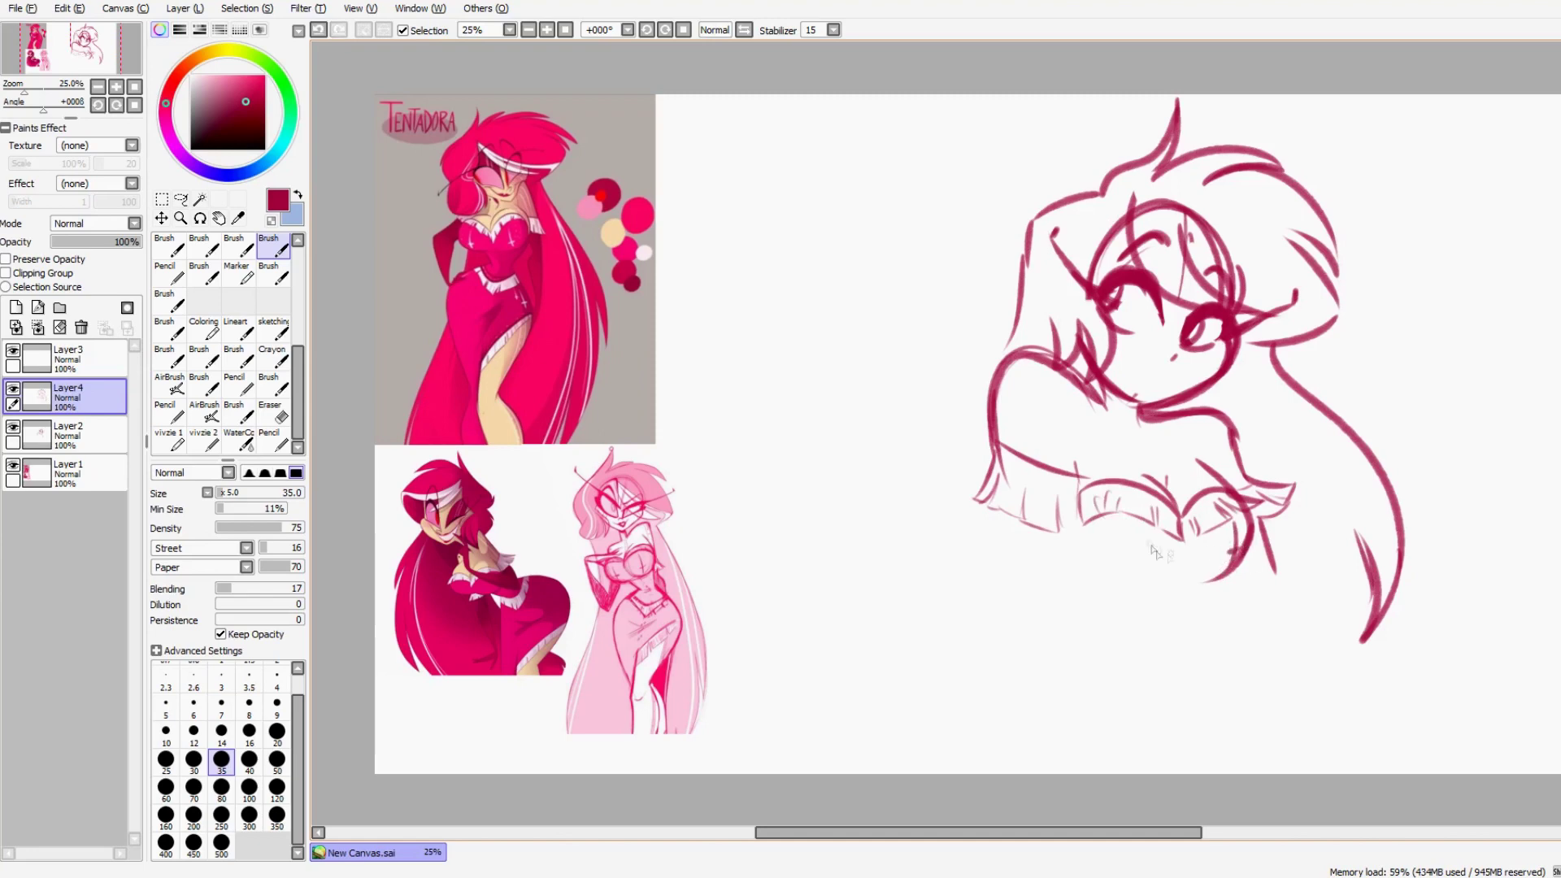
Step: Erase the head circle lines behind the fringe and forehead on Layer2
key(e)
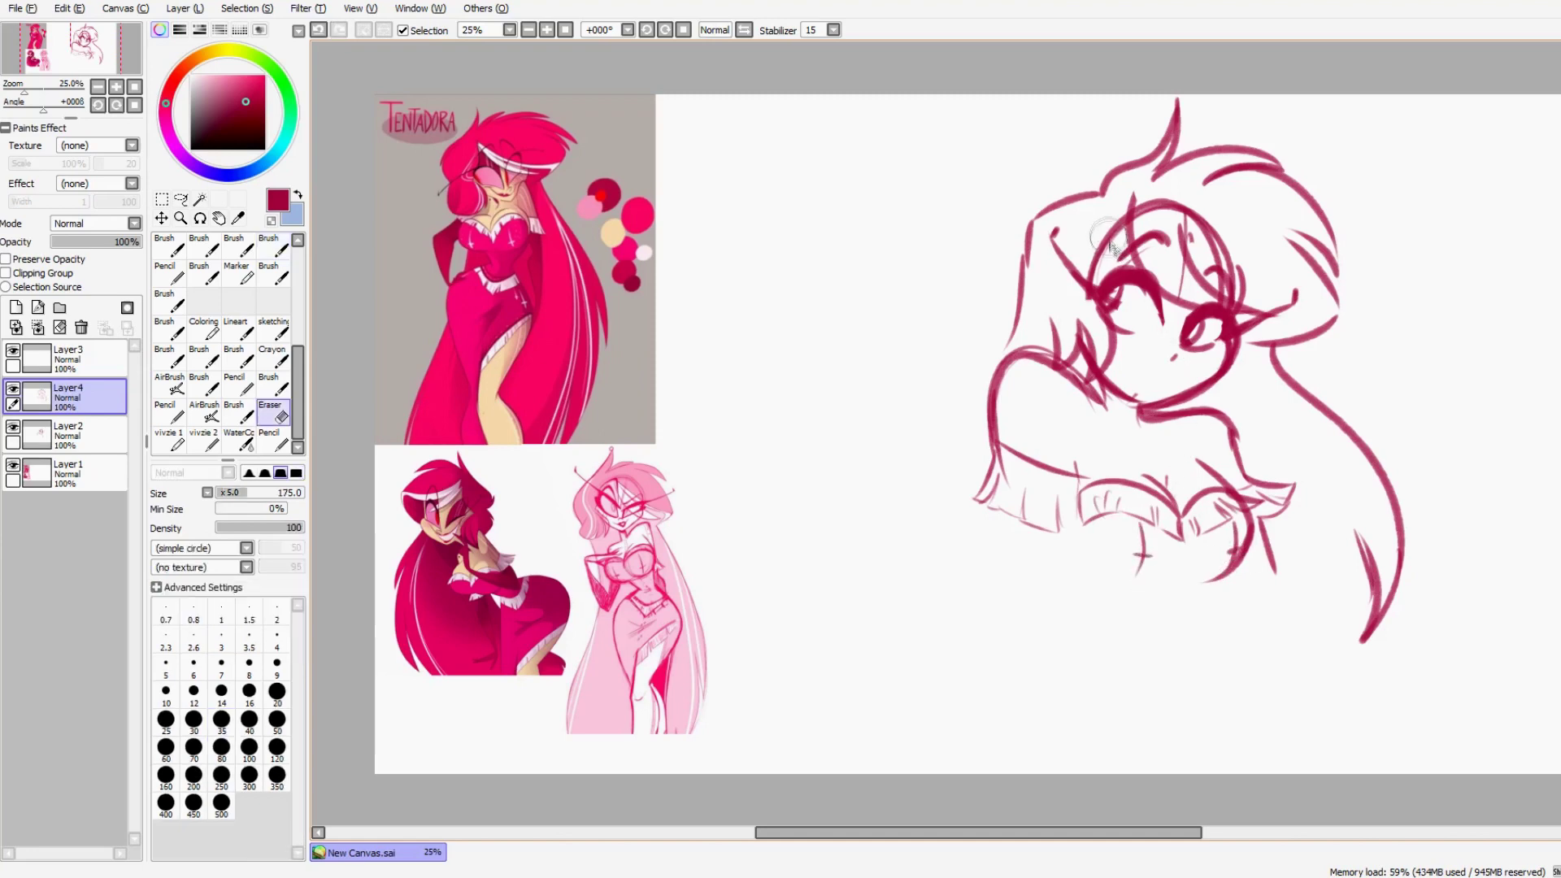
click(88, 435)
mouse_move(1101, 264)
mouse_down()
mouse_move(1143, 211)
mouse_move(1175, 209)
mouse_move(1224, 280)
mouse_up()
mouse_move(1200, 227)
mouse_down()
mouse_move(1233, 233)
mouse_move(1231, 278)
mouse_up()
key(b)
Step: Merge Layer3 and Layer4 down into Layer2
click(81, 359)
click(38, 327)
click(38, 328)
Step: Lasso the jaw and chin area of the sketch and adjust its position with a transform
key(l)
drag(1085, 370, 1083, 349)
key(ctrl+t)
drag(1247, 420, 1248, 420)
drag(1081, 420, 1074, 418)
click(192, 594)
key(ctrl+d)
Step: Erase the old shoulder contours and redraw both shoulders with a smoother slope beneath the jaw
key(b)
key(e)
mouse_move(1057, 358)
mouse_down()
mouse_move(1001, 446)
mouse_move(1037, 349)
mouse_move(1003, 443)
mouse_up()
key(b)
key(ctrl+z)
mouse_move(1141, 422)
mouse_down()
mouse_move(1208, 430)
mouse_move(1238, 465)
mouse_up()
key(e)
drag(1191, 401, 1254, 457)
key(b)
mouse_move(1148, 420)
mouse_down()
mouse_move(1236, 469)
mouse_move(1221, 388)
mouse_up()
key(e)
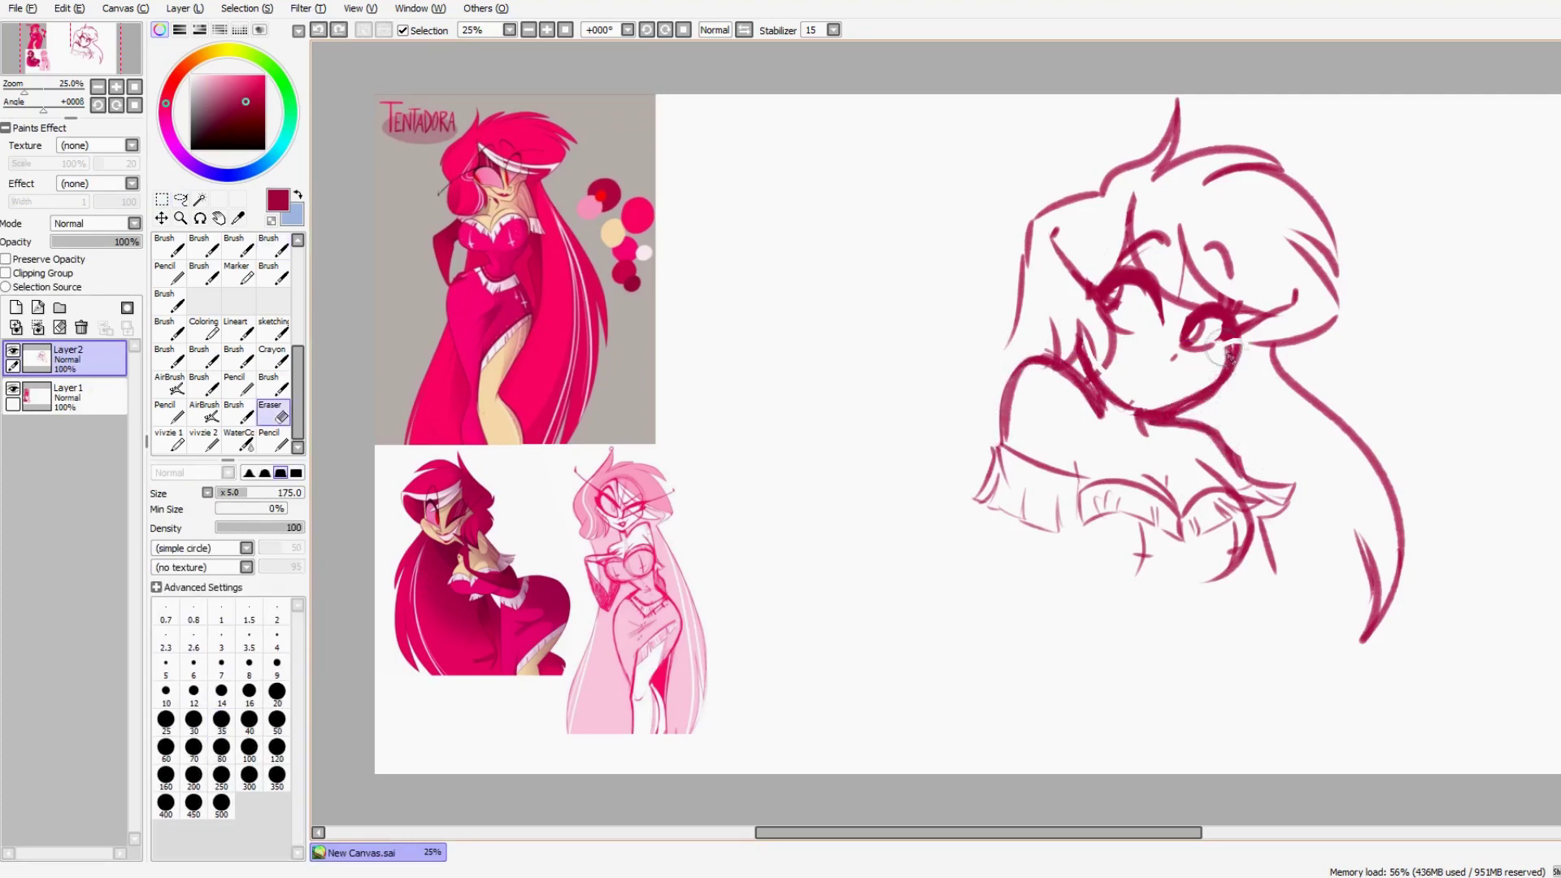
Step: Clean up the jaw contour by erasing stray lines and redrawing the cheek below the right eye
key(b)
key(e)
mouse_move(1121, 390)
mouse_down()
mouse_move(1173, 382)
mouse_move(1223, 342)
mouse_up()
key(b)
key(e)
key(b)
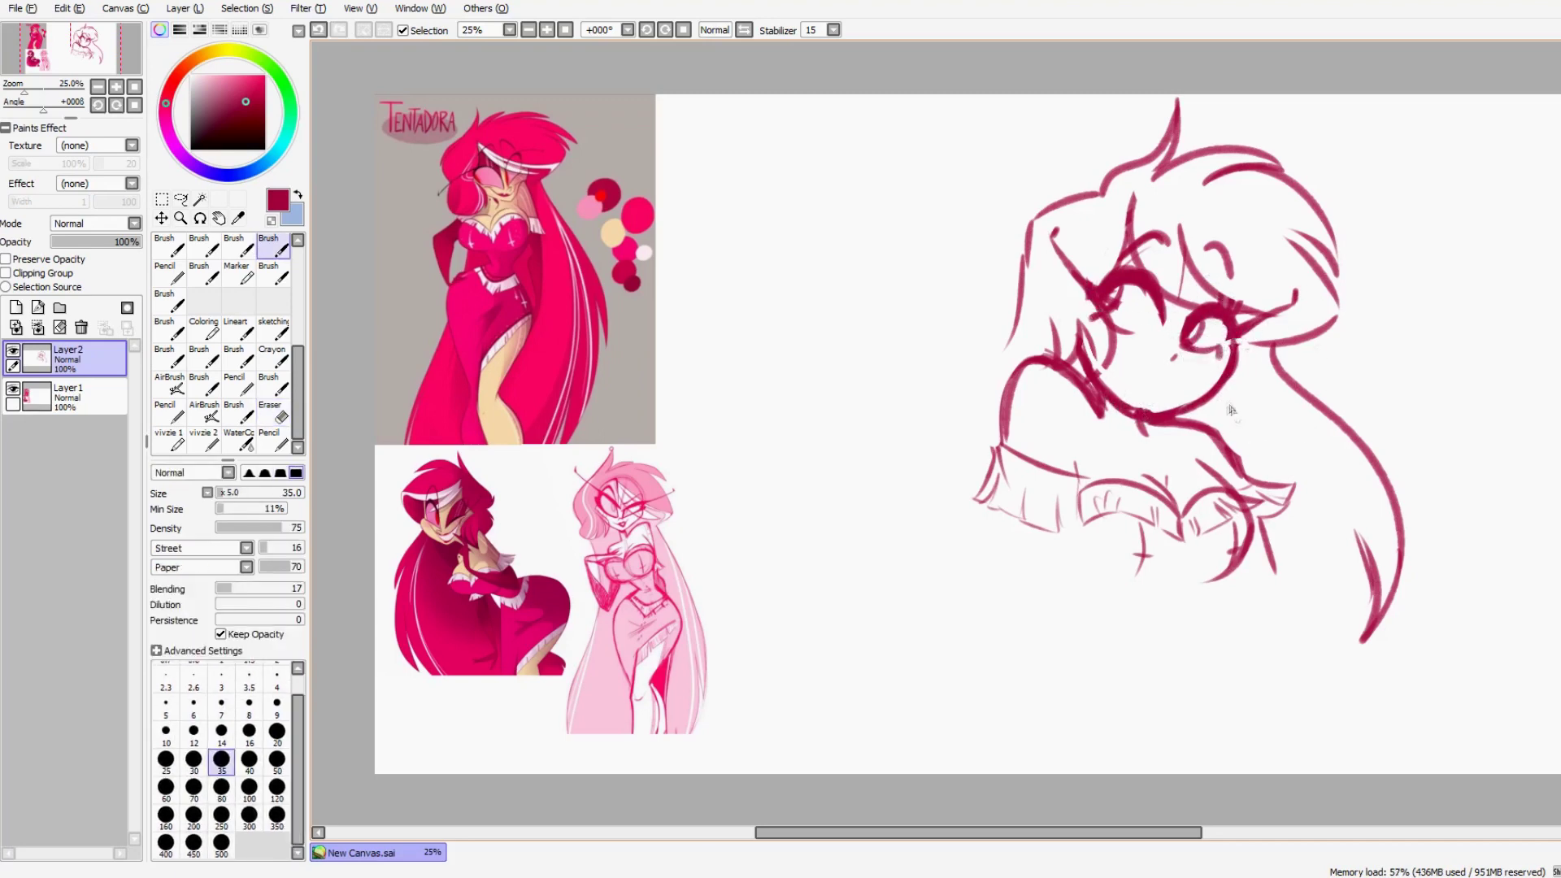
Step: Erase excess lines inside the left eye and redraw its iris and lid
key(e)
drag(1126, 289, 1115, 309)
key(b)
key(e)
key(b)
Step: Try out strokes for the right eyebrow and a small smile below the nose
drag(1211, 246, 1236, 275)
key(ctrl+z)
mouse_move(1143, 381)
mouse_down()
mouse_move(1183, 386)
mouse_move(1143, 373)
mouse_up()
key(ctrl+z)
key(ctrl+z)
mouse_move(1156, 378)
mouse_down()
mouse_move(1175, 378)
mouse_move(1148, 381)
mouse_up()
key(ctrl+z)
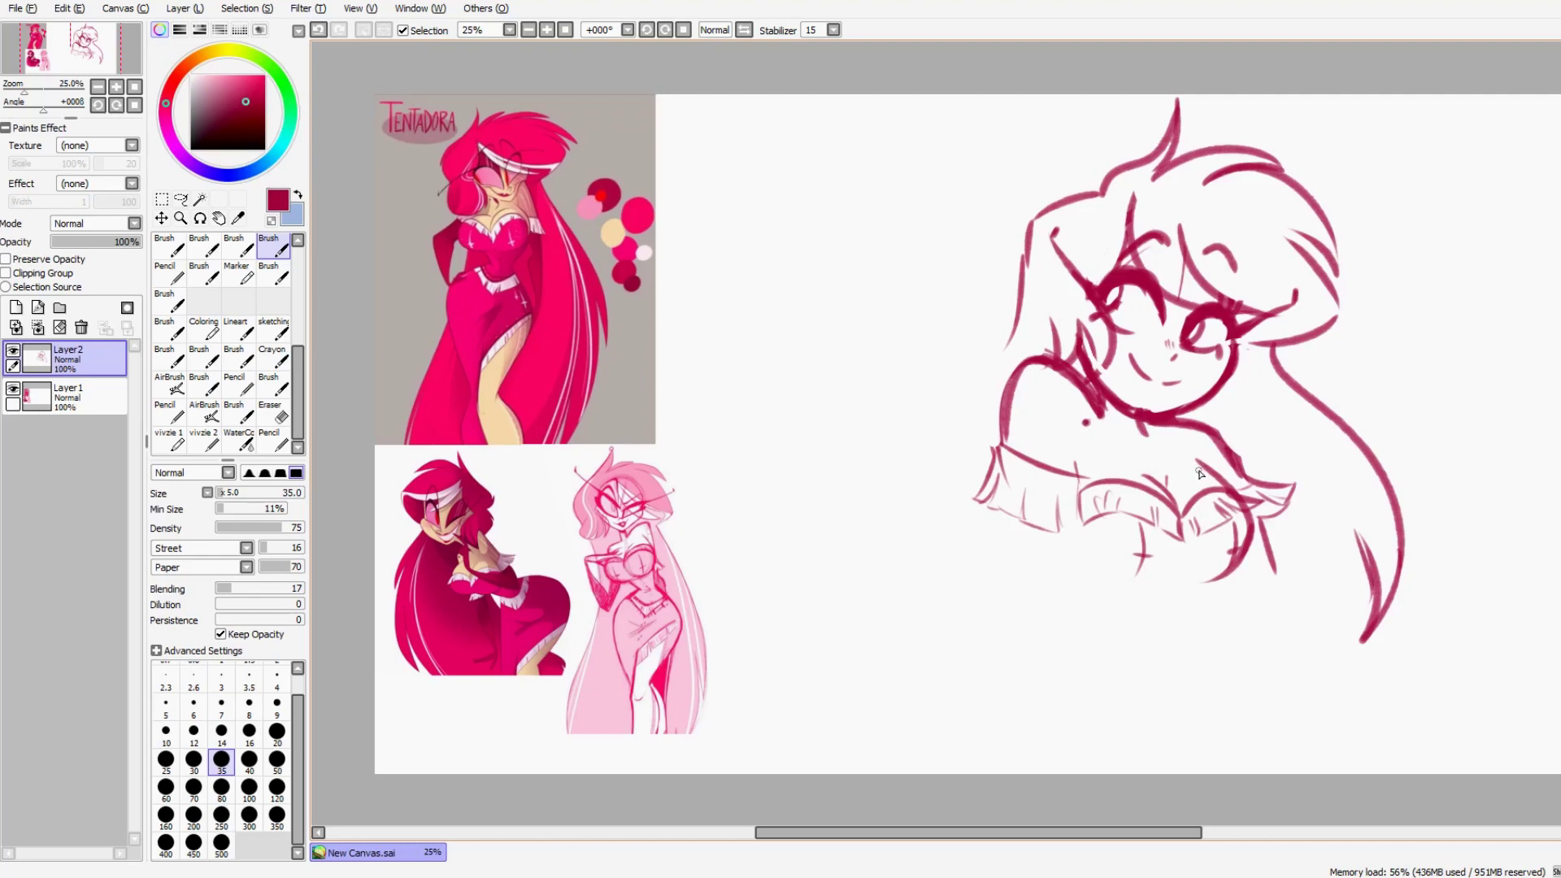
Step: Draw the wide smirking mouth, then lasso it and adjust it with a transform
drag(1126, 363, 1180, 385)
key(m)
drag(1120, 351, 1197, 396)
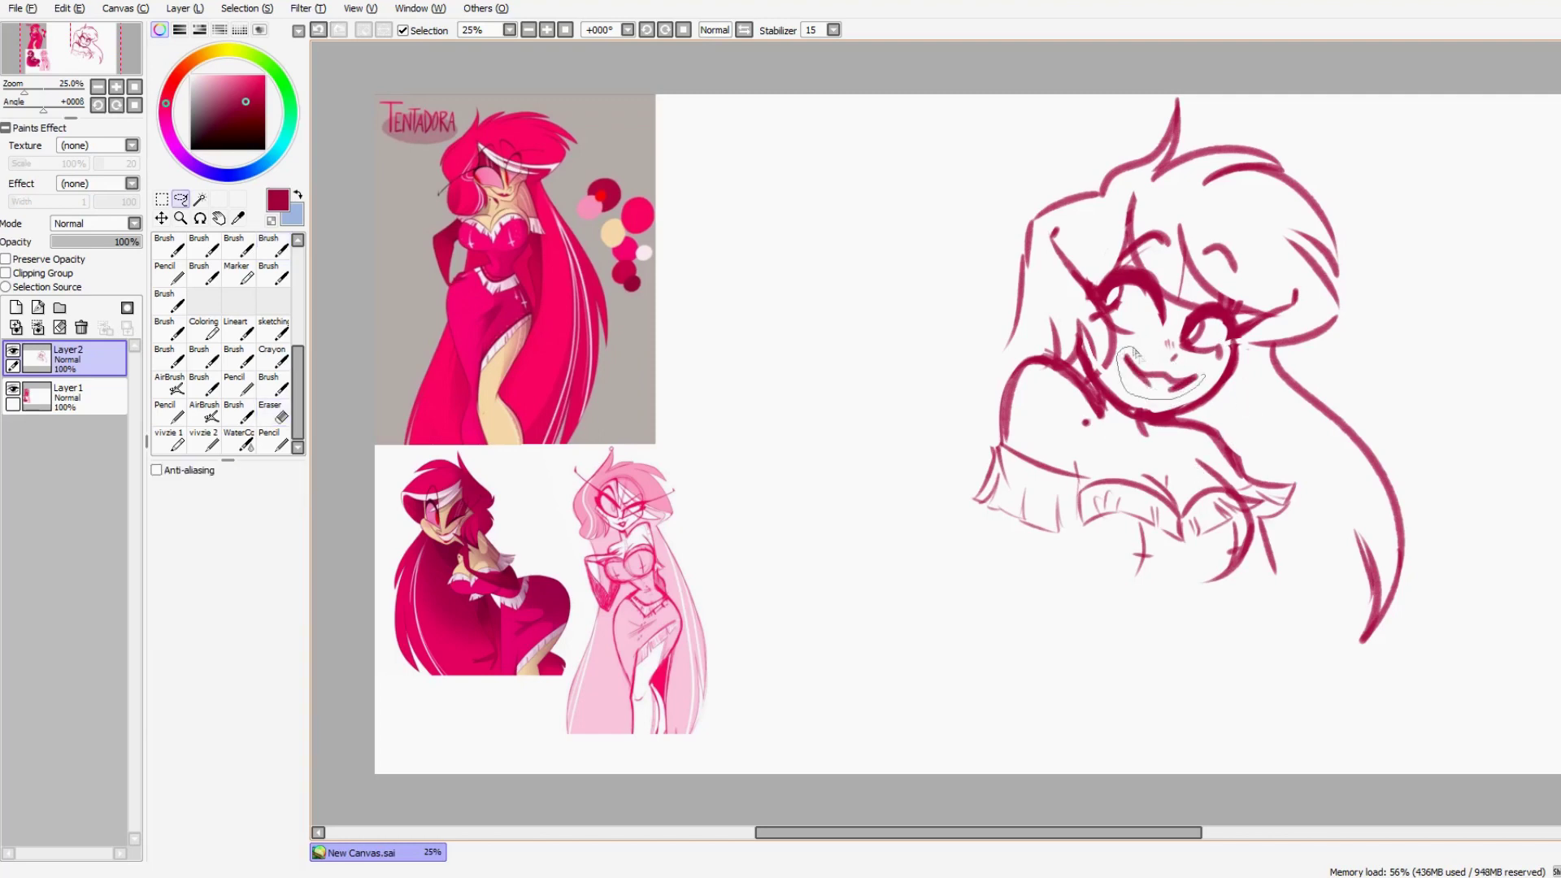
key(ctrl+t)
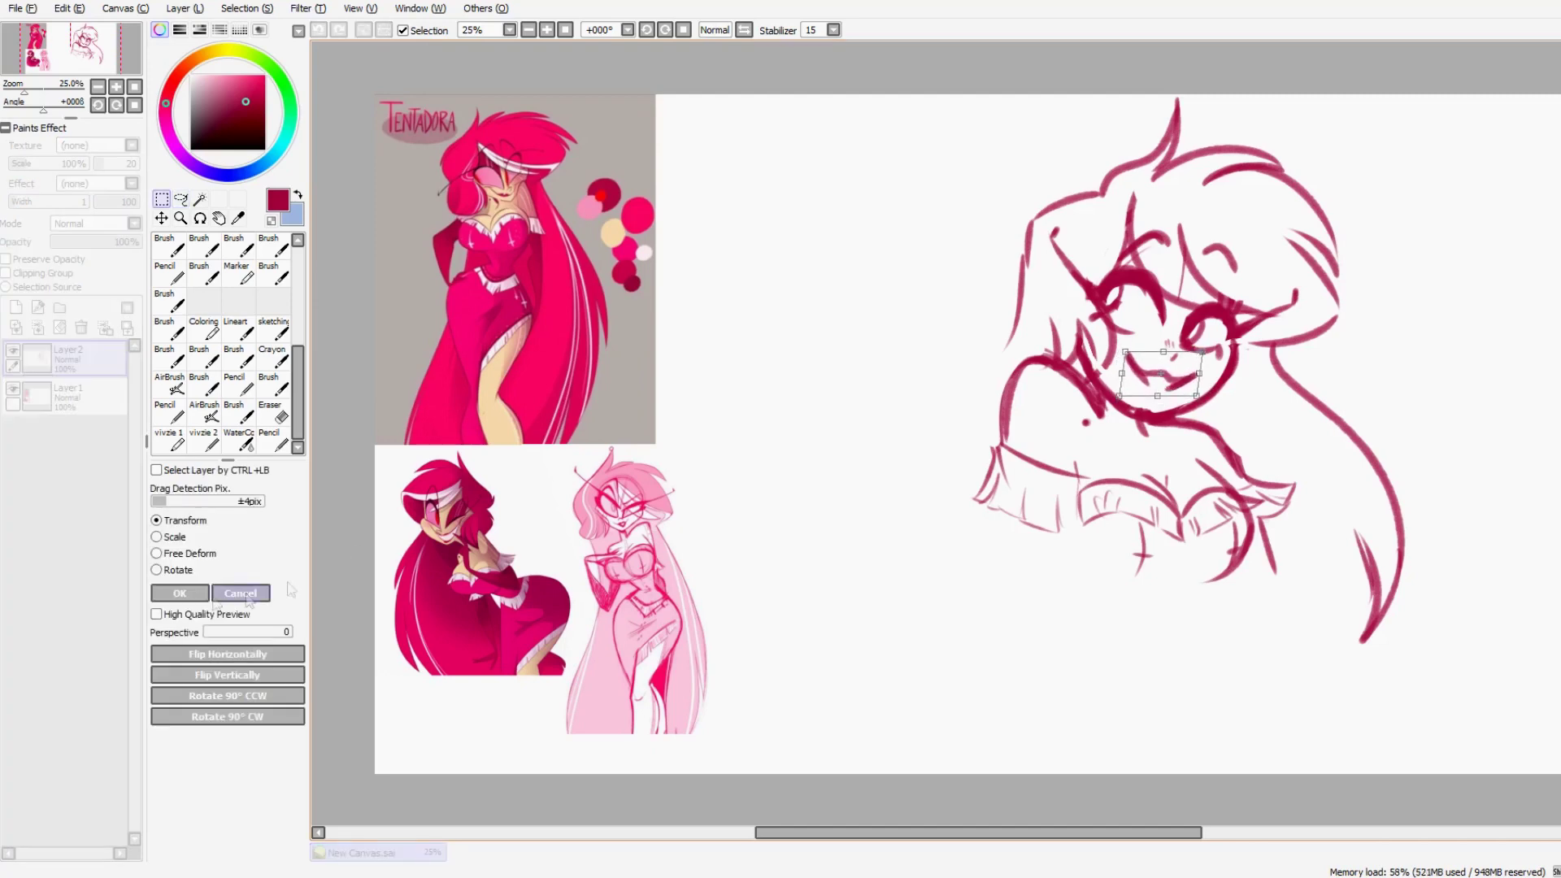
key(Return)
Step: Clean up the lip lines and rework the right eyebrow
key(e)
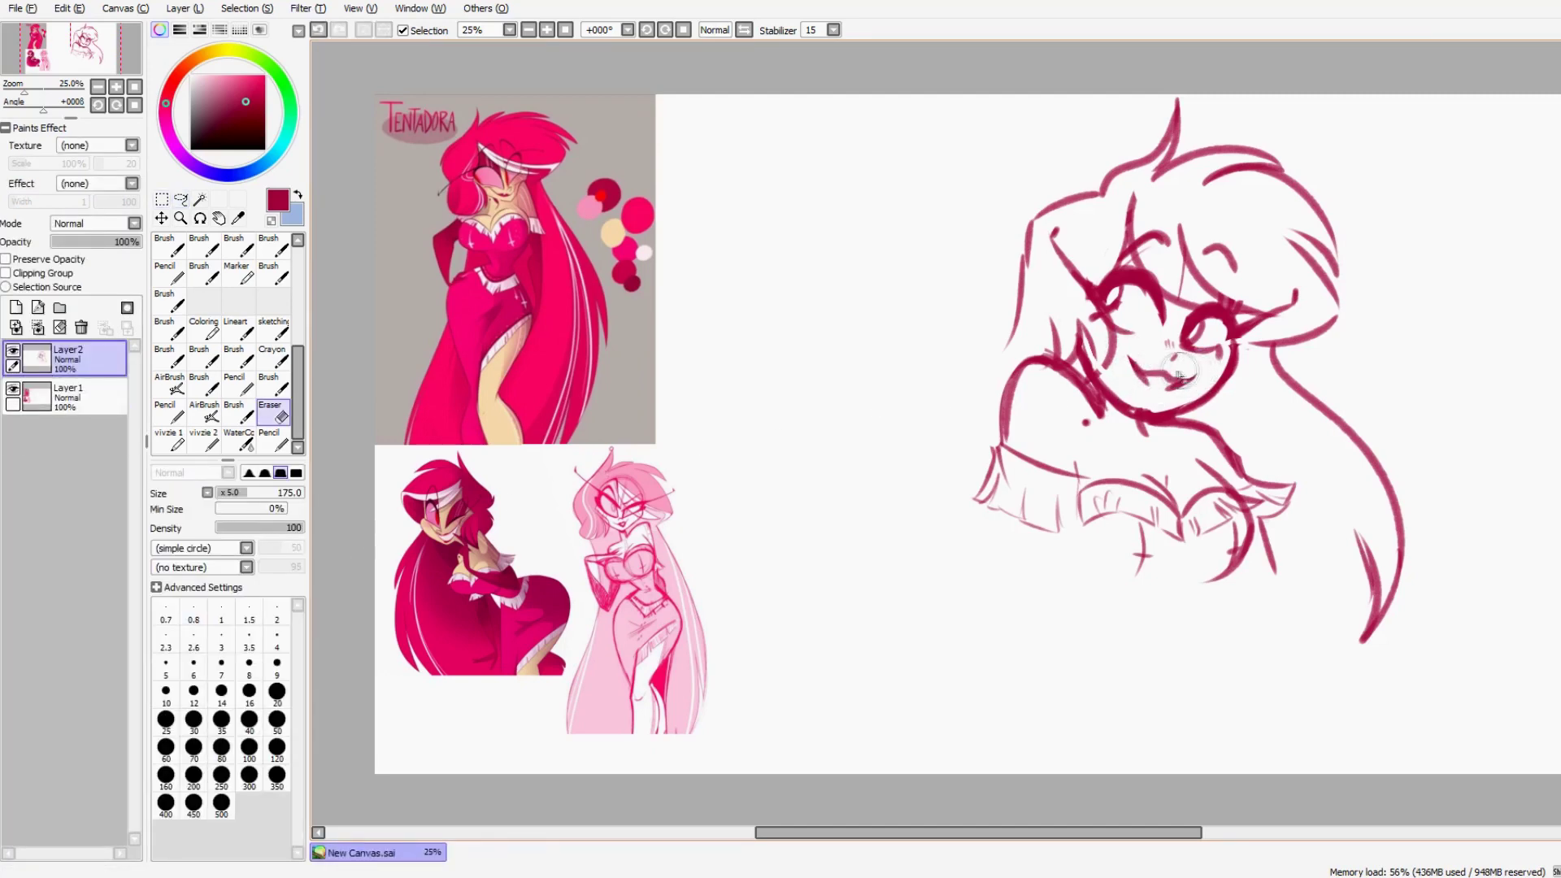
key(b)
key(ctrl+z)
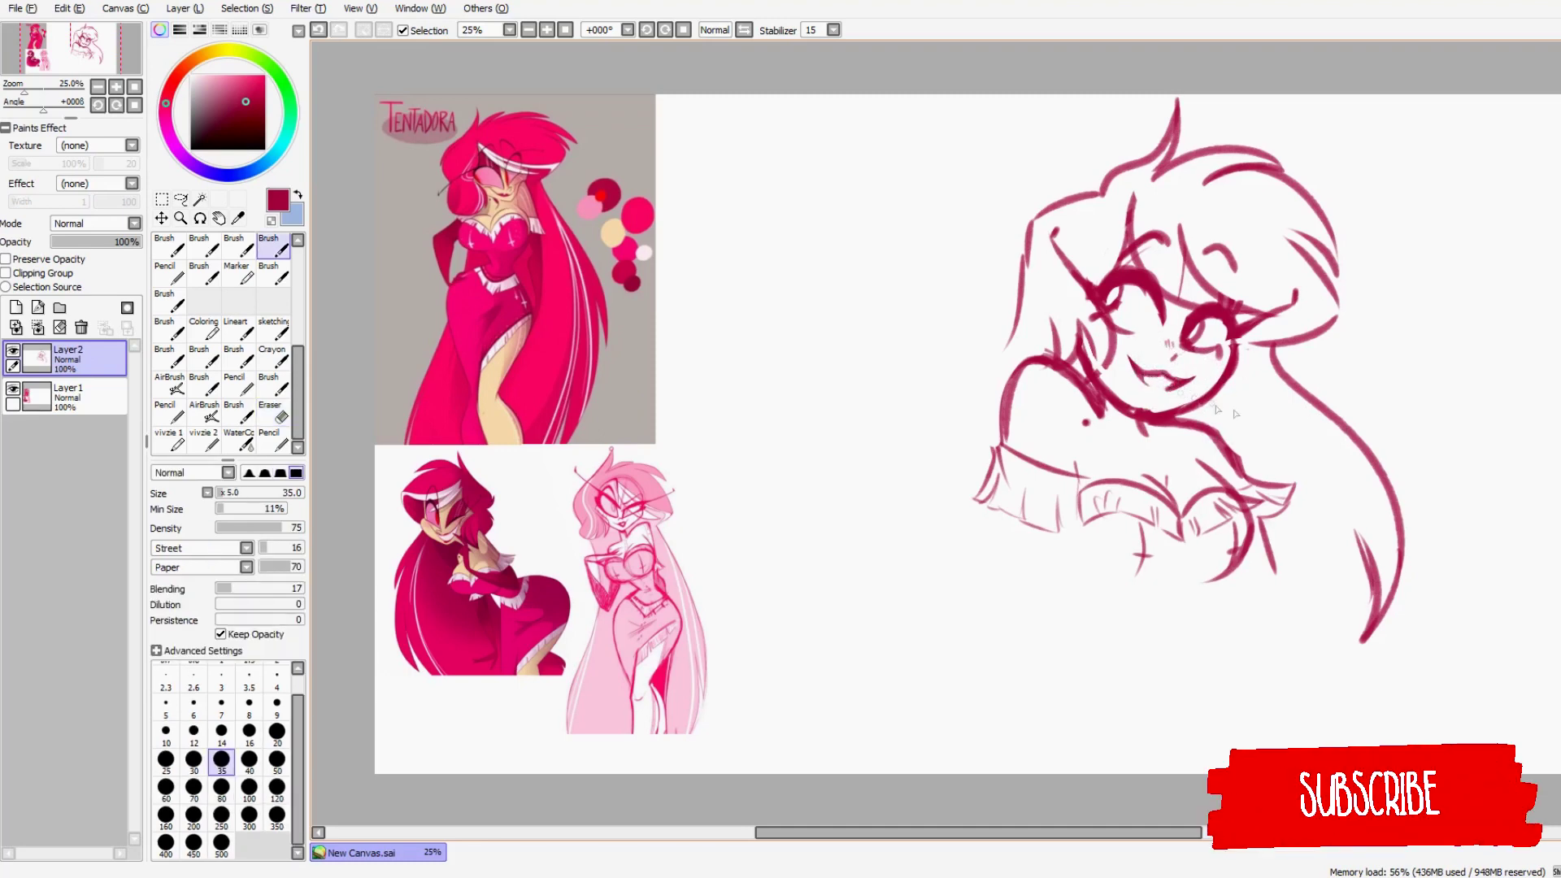
key(ctrl+z)
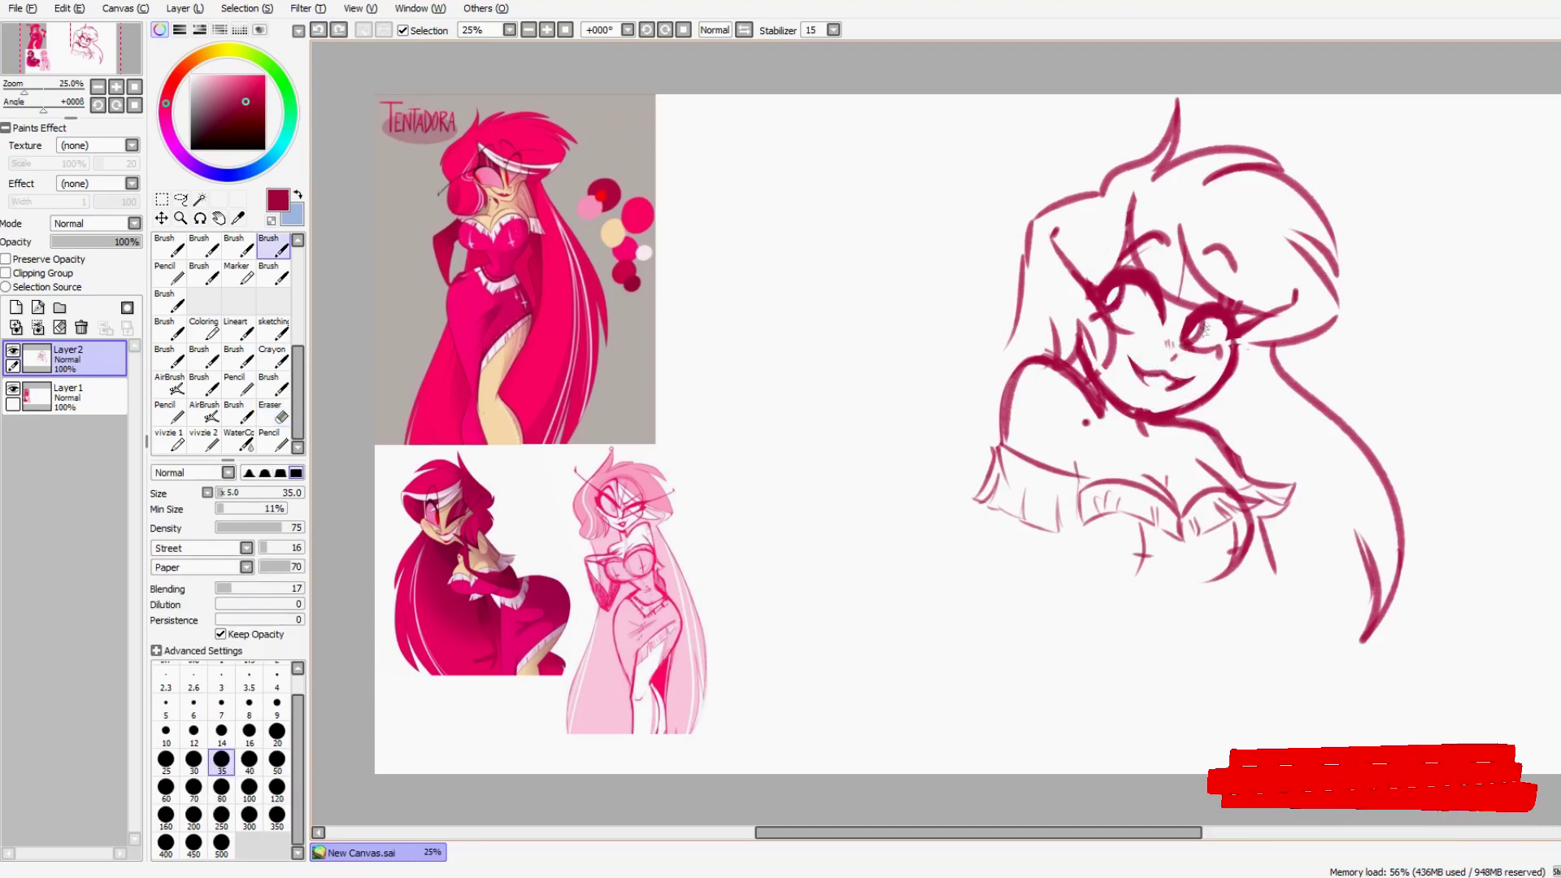
drag(1203, 236, 1241, 282)
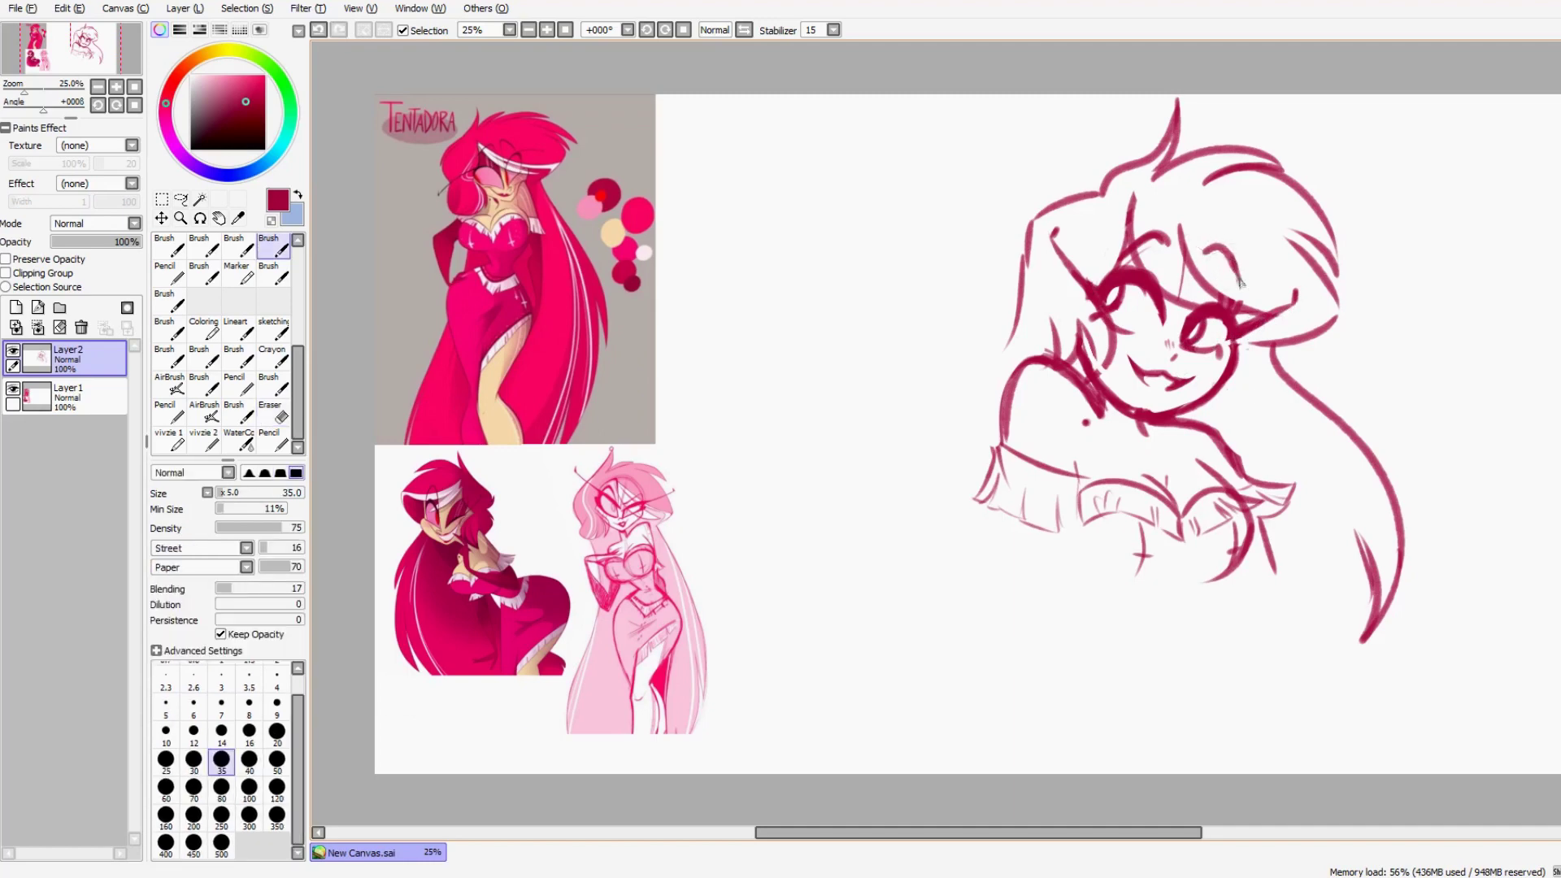
Step: Sketch the long hair flowing down the left side with its inner strands, and the lines of the bust
mouse_move(1067, 530)
mouse_down()
mouse_move(1096, 587)
mouse_move(1081, 576)
mouse_up()
key(ctrl+z)
mouse_move(1016, 314)
mouse_down()
mouse_move(868, 553)
mouse_move(892, 587)
mouse_up()
key(ctrl+z)
mouse_move(1017, 315)
mouse_down()
mouse_move(892, 487)
mouse_move(912, 604)
mouse_up()
drag(912, 604, 929, 479)
drag(920, 493, 949, 594)
Step: Sketch the fringe strands sweeping across the forehead toward the right eye
drag(1149, 225, 1257, 299)
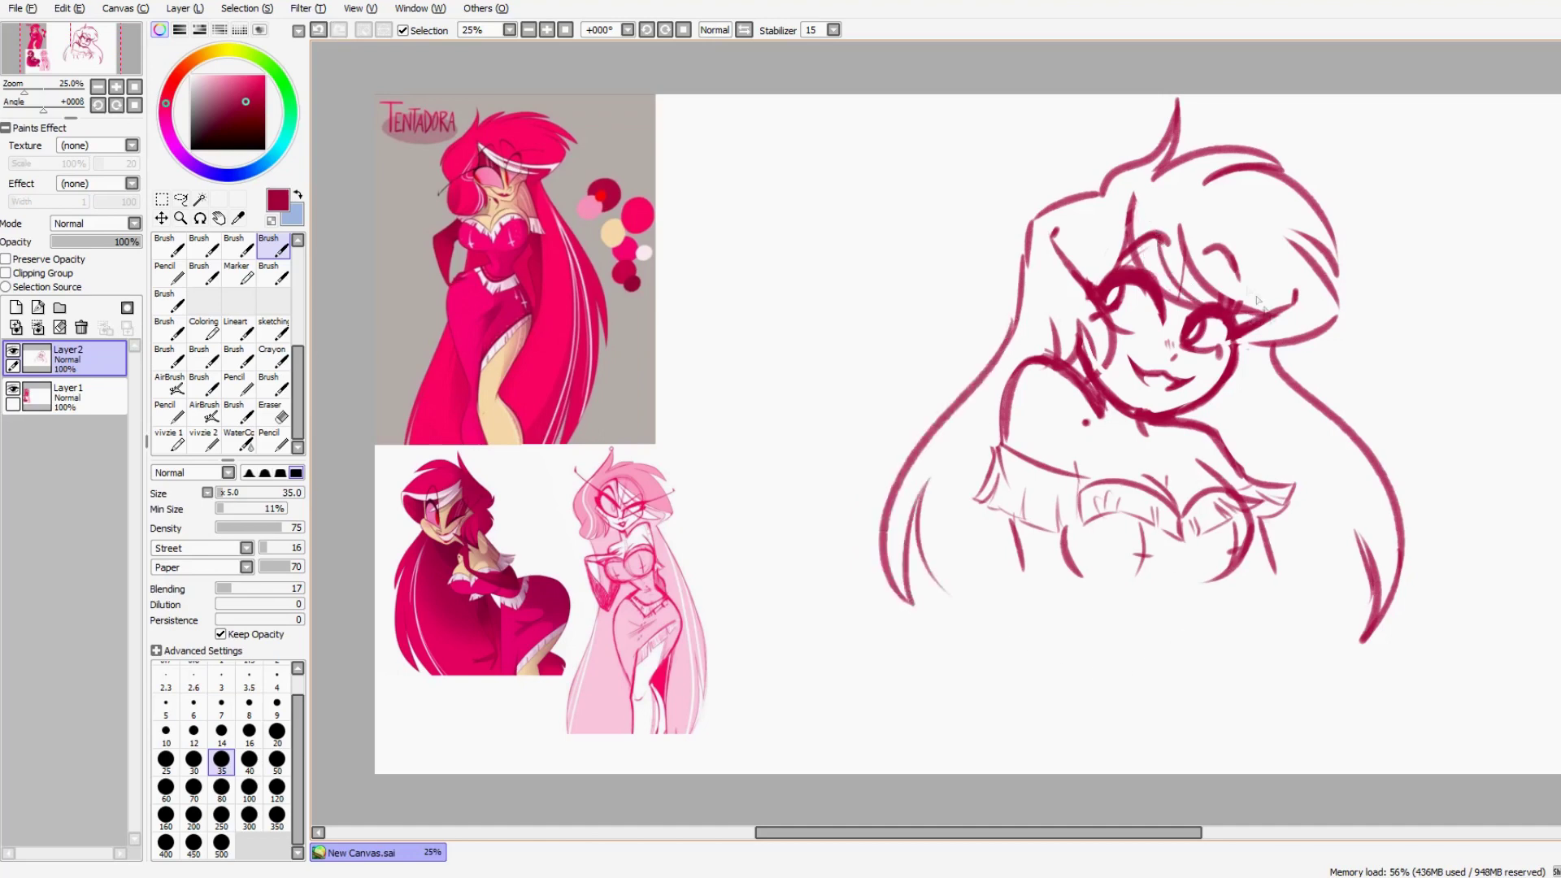
drag(1199, 238, 1273, 307)
key(ctrl+z)
drag(1054, 302, 1047, 347)
key(ctrl+z)
key(ctrl+z)
Step: Enlarge the whole sketch and move it down until the figure runs past the canvas's lower edge
key(ctrl+t)
drag(1154, 349, 1112, 462)
drag(1367, 208, 1441, 148)
drag(1268, 357, 1268, 341)
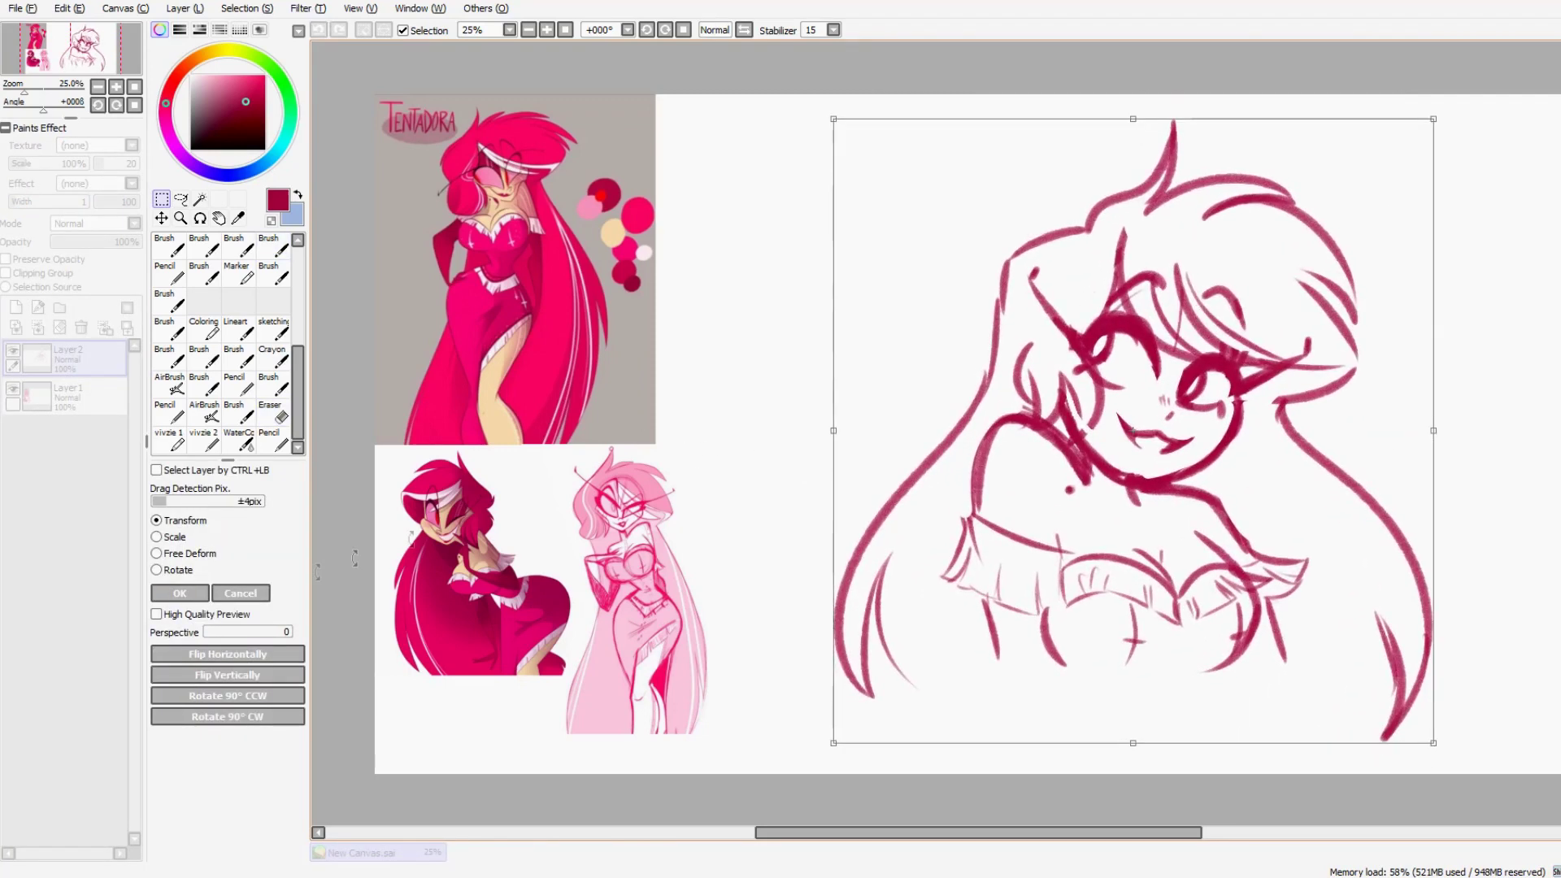
click(180, 594)
key(ctrl+t)
drag(1333, 244, 1302, 357)
drag(1402, 233, 1481, 149)
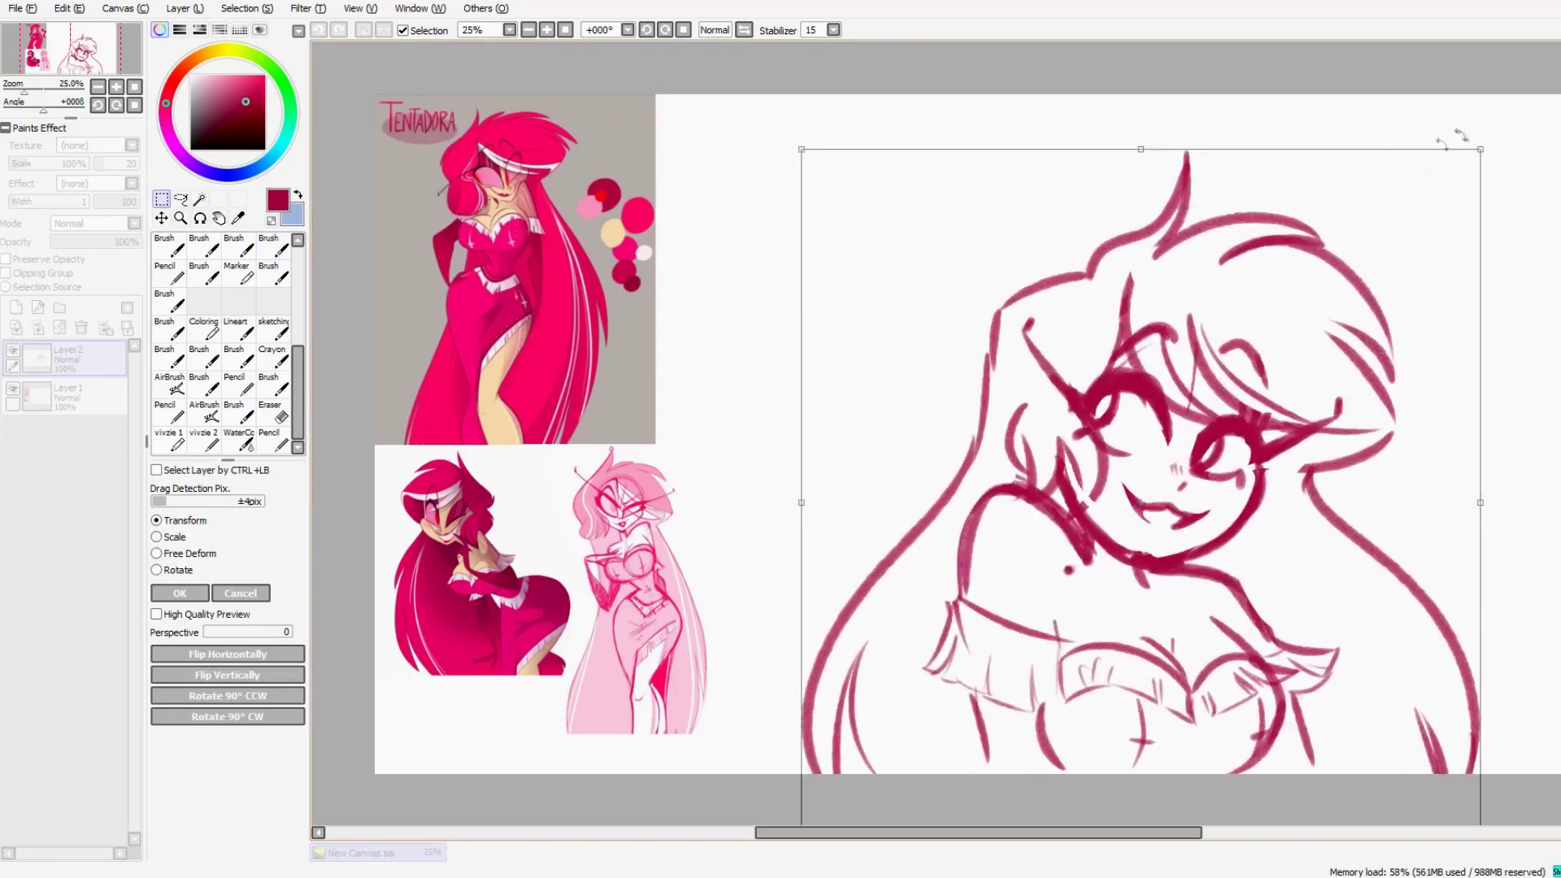
click(180, 594)
Step: Reduce the opacity of Layer2 to 20% and add a new layer above it
click(69, 242)
click(16, 308)
drag(1114, 586, 976, 439)
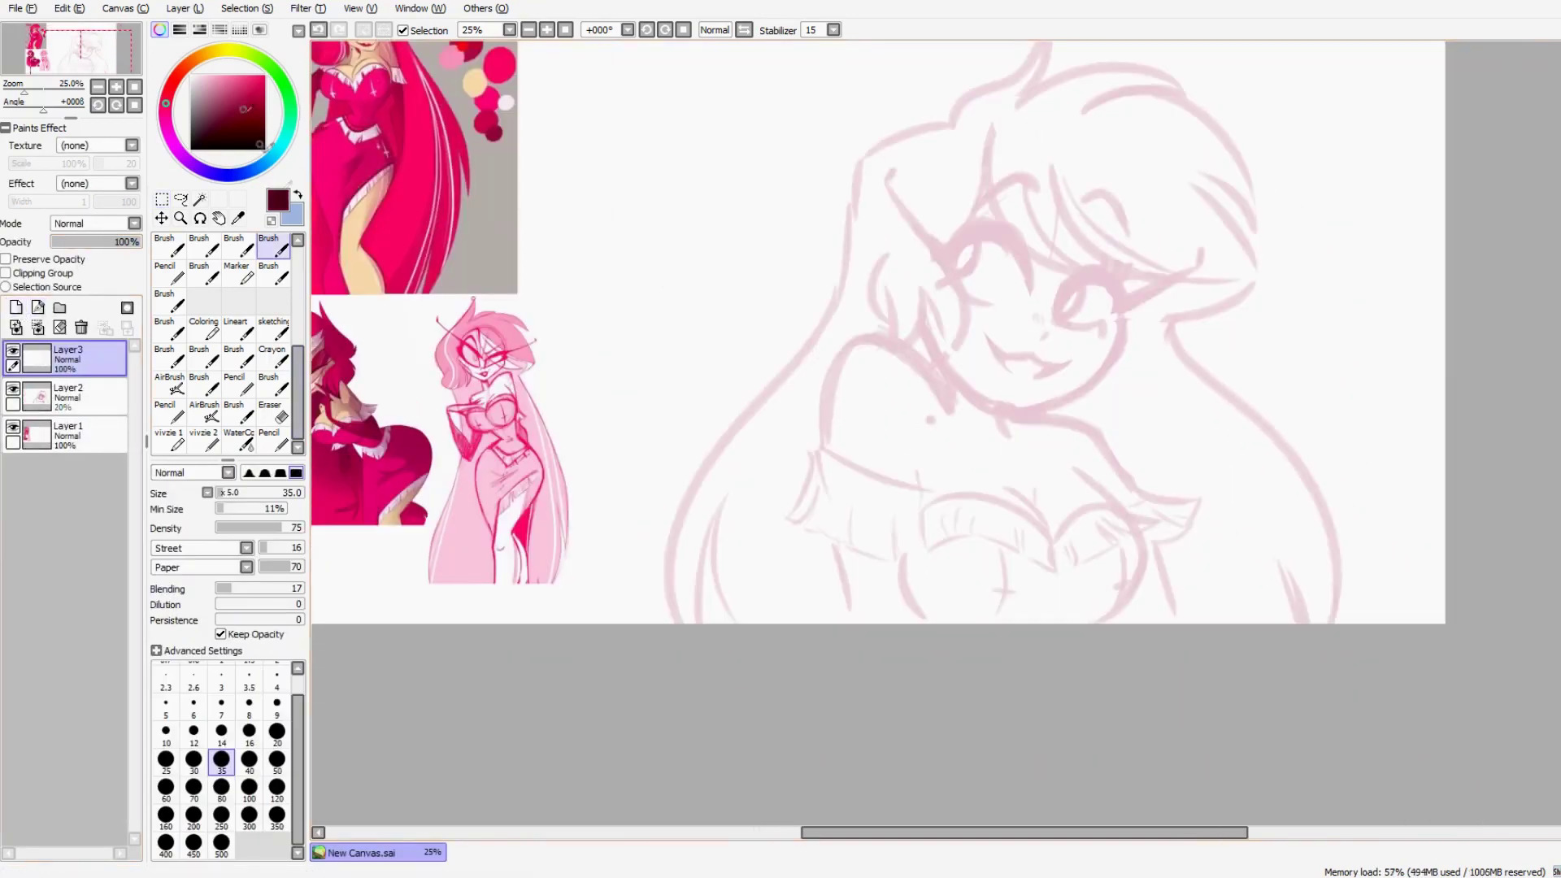
Step: Set the Pencil to black at size 16 and draw a trial line near the chin on the new layer
click(274, 440)
click(264, 149)
scroll(967, 439, up, 2)
click(249, 667)
drag(1081, 357, 1058, 388)
drag(1075, 368, 1139, 384)
key(ctrl+z)
click(249, 693)
drag(1023, 372, 1064, 398)
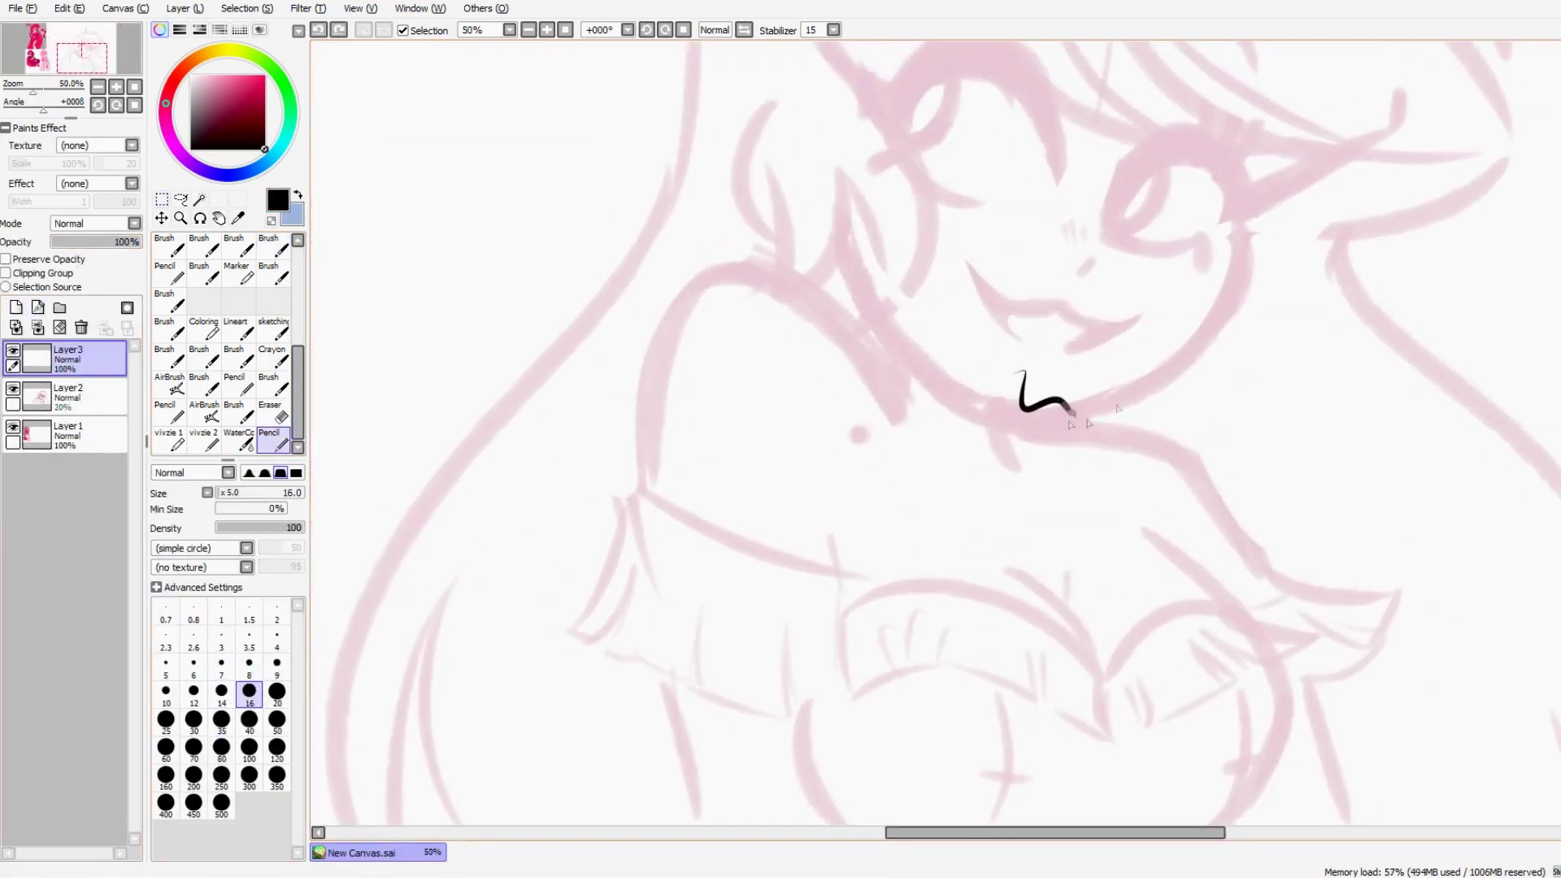
Step: Set the Pencil to size 12 and ink the nose marks and the winged upper-lid outline of the right-hand eye
click(200, 696)
scroll(1138, 204, up, 2)
drag(1248, 198, 1026, 486)
drag(1028, 373, 1000, 407)
drag(1117, 389, 1139, 499)
drag(1000, 408, 1011, 451)
mouse_move(1009, 406)
mouse_down()
mouse_move(1020, 451)
mouse_move(1264, 447)
mouse_up()
mouse_move(1082, 443)
mouse_down()
mouse_move(1315, 400)
mouse_move(1091, 574)
mouse_up()
mouse_move(1069, 574)
mouse_down()
mouse_move(1060, 591)
mouse_move(1416, 398)
mouse_up()
Step: Complete the right-hand eye's outline with its lower lid, two lower lashes and oval iris
mouse_move(1416, 398)
mouse_down()
mouse_move(1420, 326)
mouse_move(1114, 514)
mouse_move(824, 611)
mouse_up()
key(ctrl+z)
mouse_move(1022, 626)
mouse_down()
mouse_move(1026, 683)
mouse_move(1034, 671)
mouse_up()
drag(972, 646, 997, 642)
drag(941, 486, 844, 624)
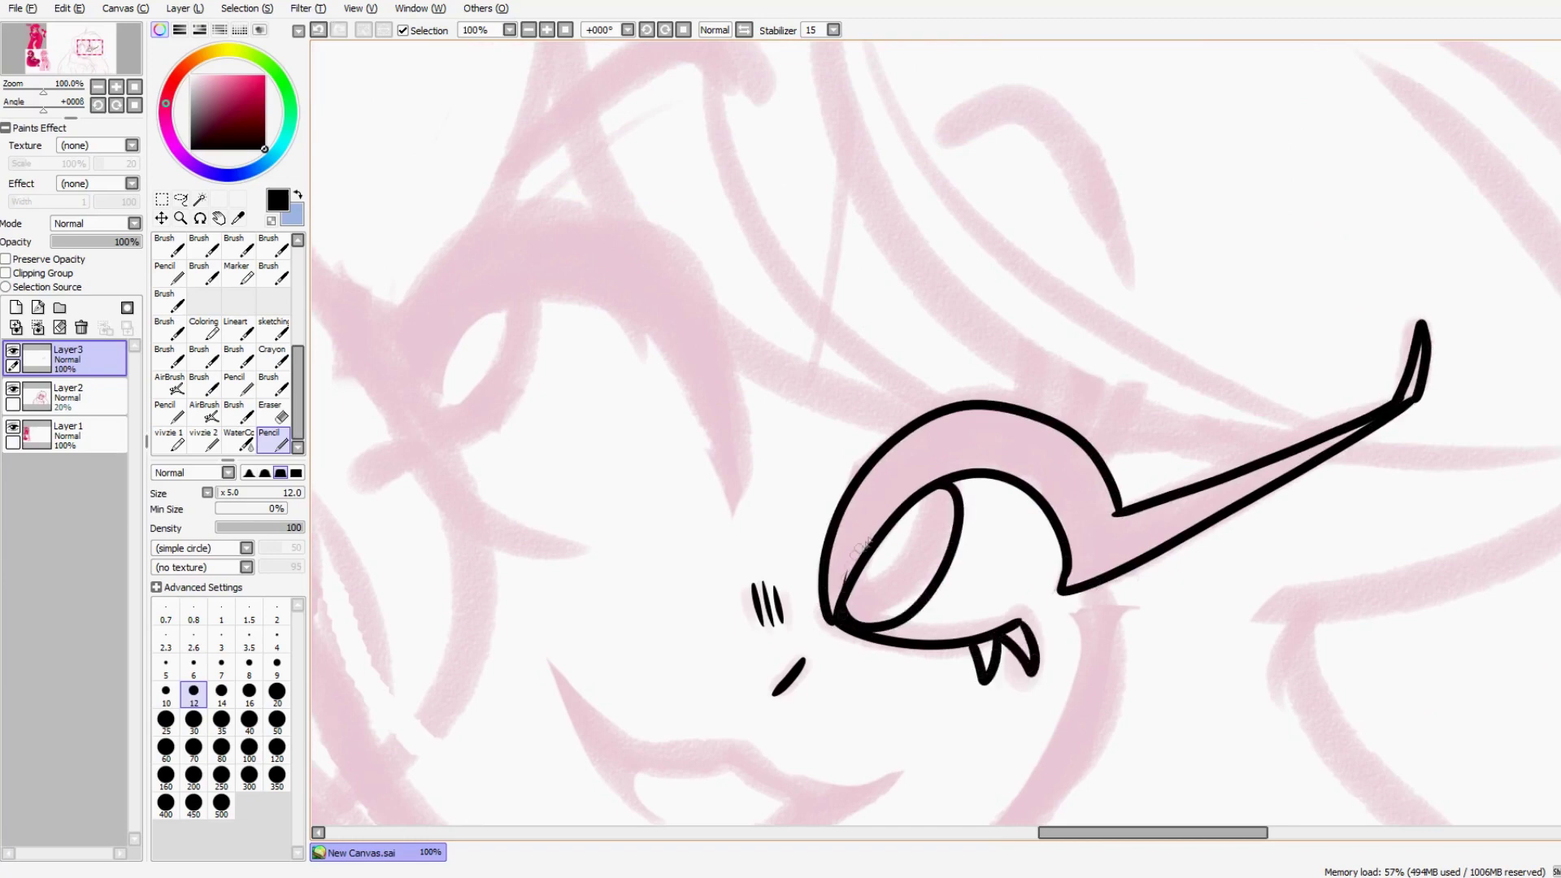
key(w)
click(1016, 444)
click(1024, 641)
click(986, 654)
key(ctrl+f)
key(ctrl+d)
key(e)
key(ctrl+z)
key(ctrl+z)
key(ctrl+z)
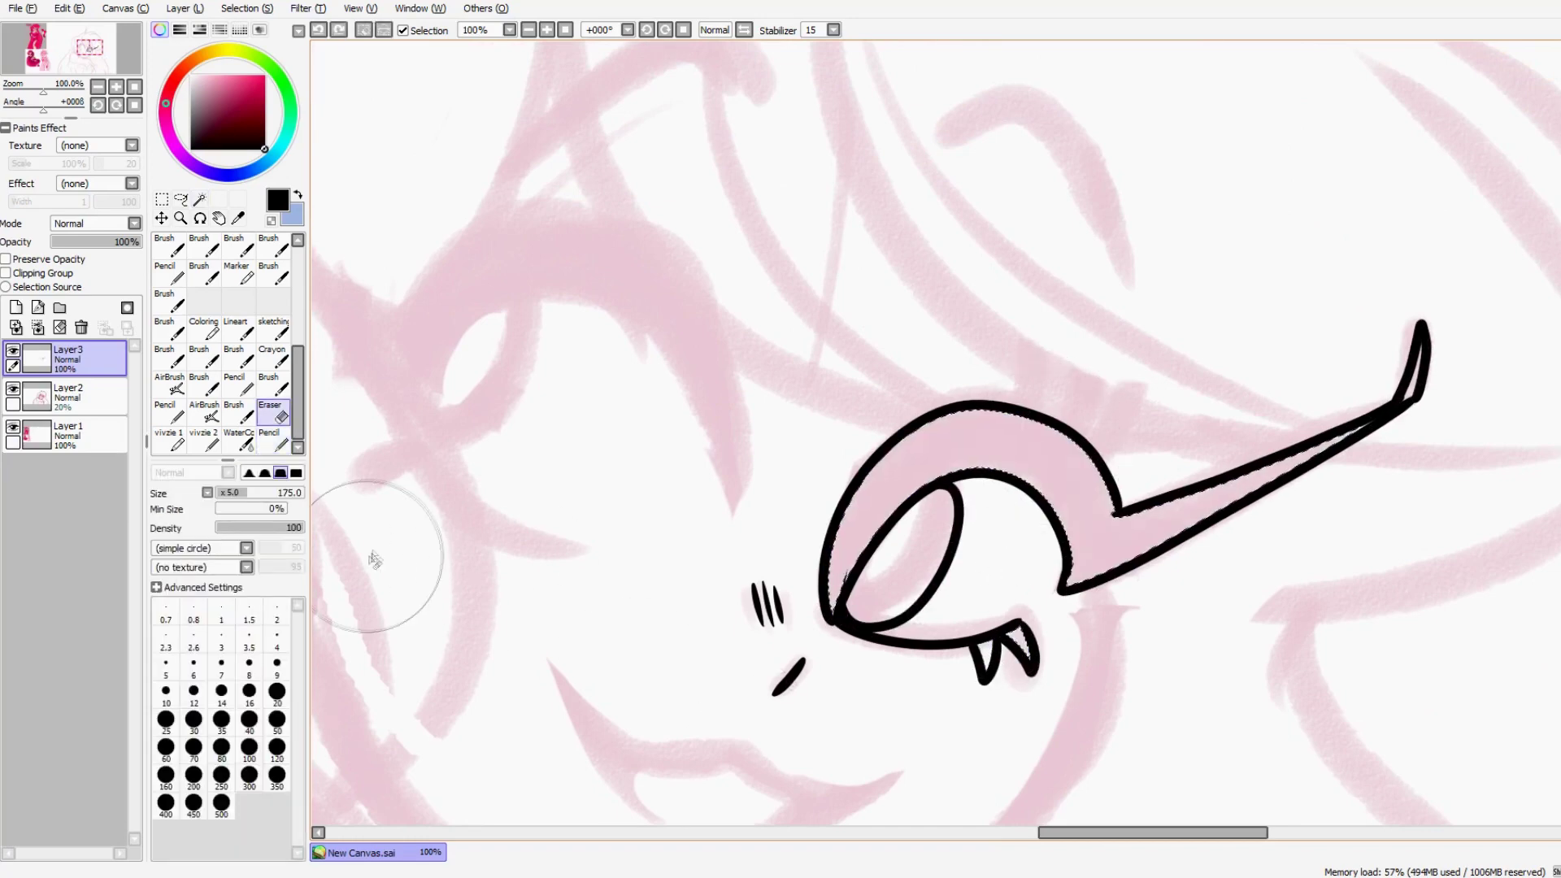
key(ctrl+d)
Step: Set the Magic Wand to Transparency (Strict), select the right-hand eye's lid and lower lashes, and fill them with black
key(w)
click(158, 484)
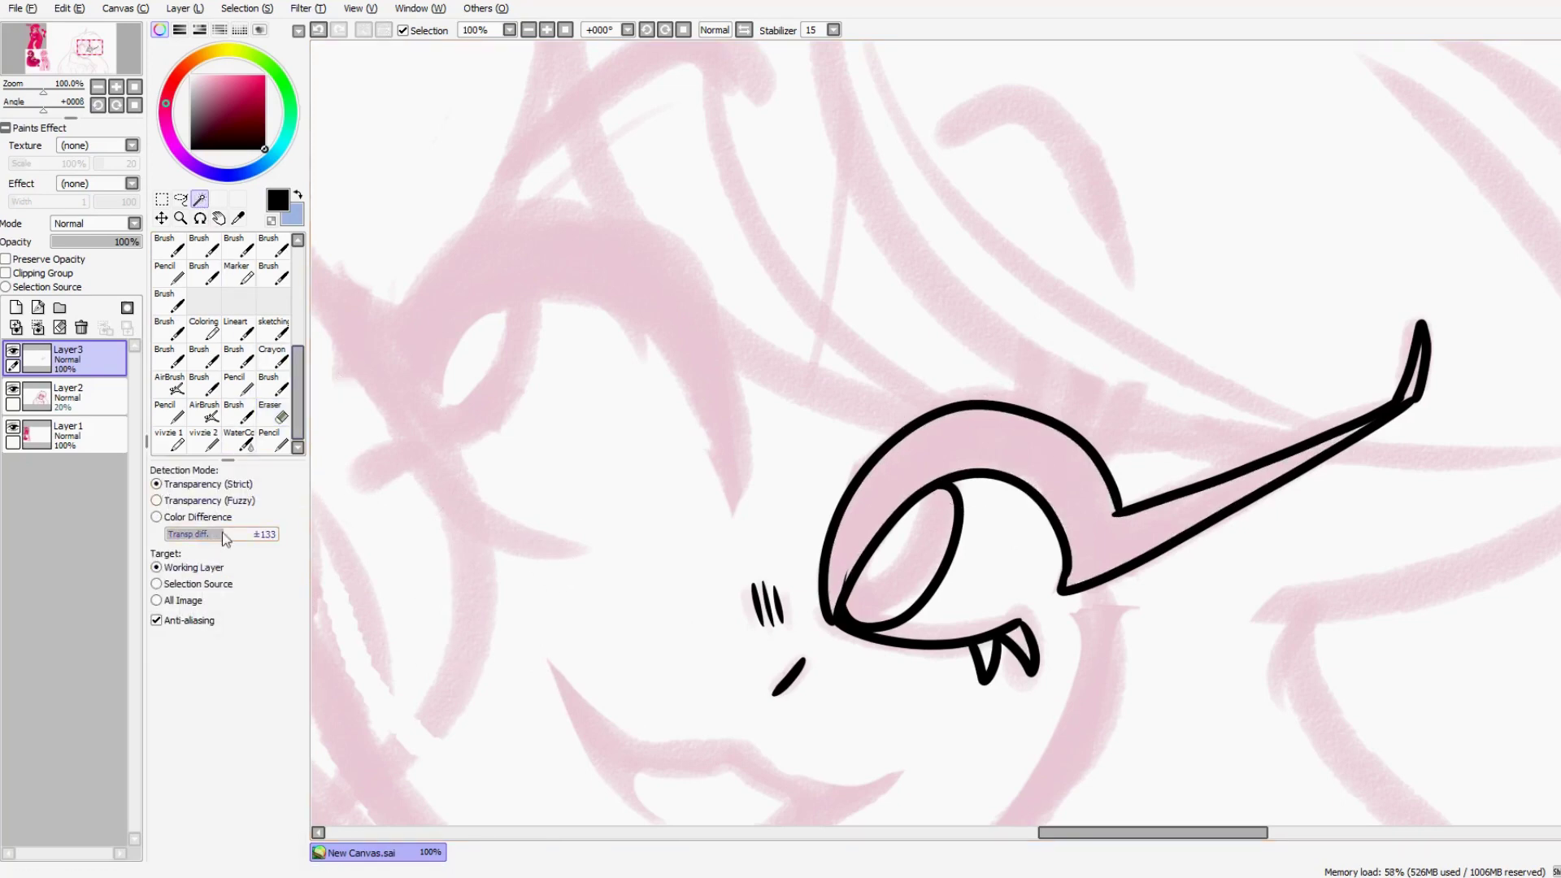
click(1094, 522)
click(1021, 640)
click(985, 654)
key(ctrl+f)
key(ctrl+d)
key(n)
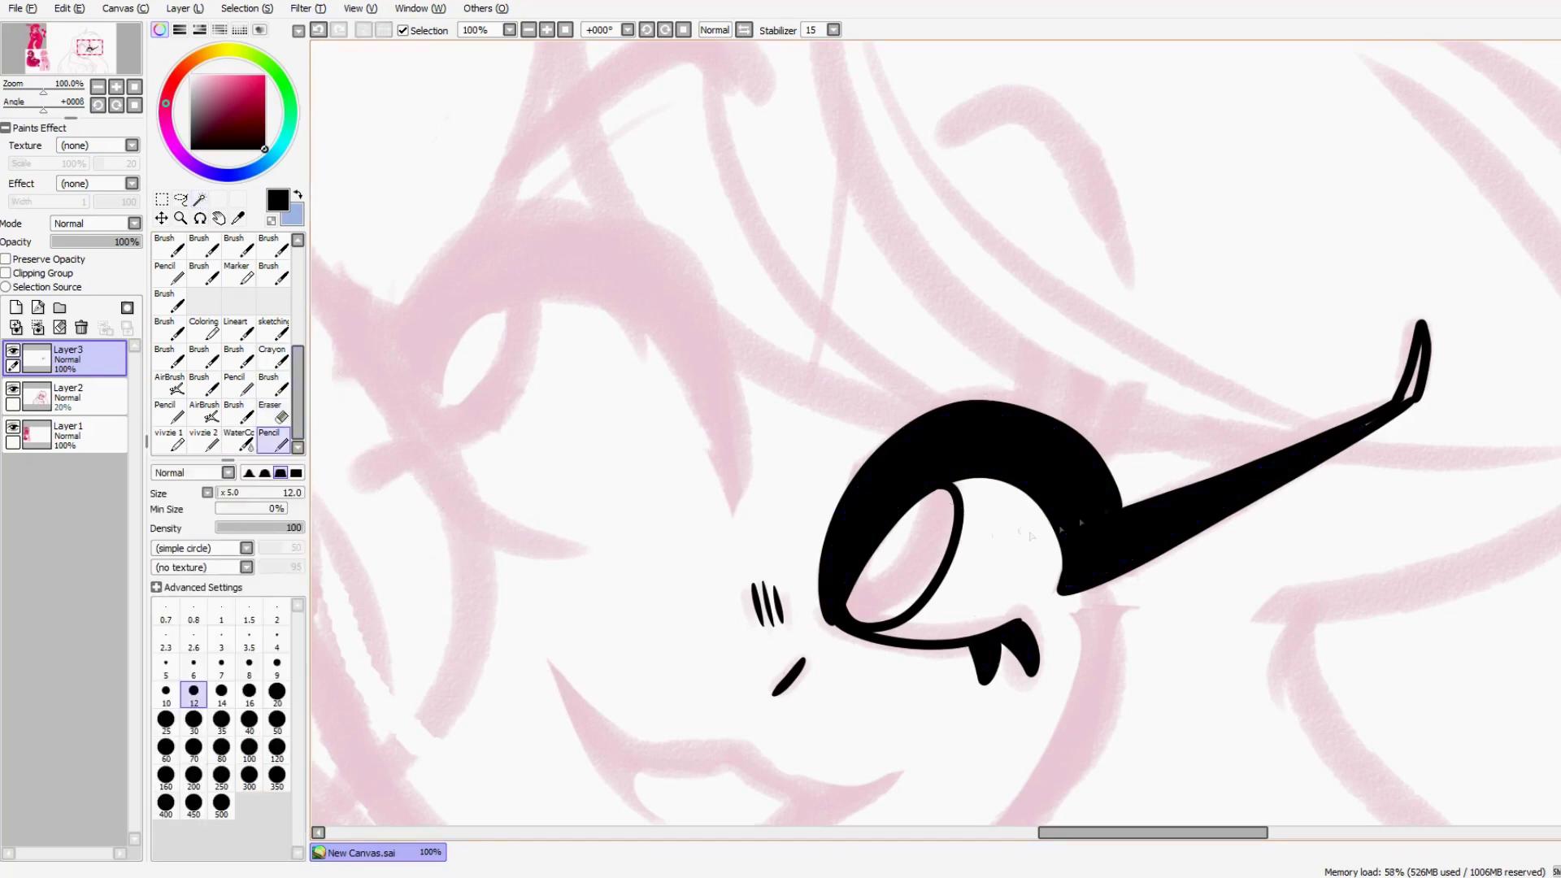
Step: Cut three thin slits into the right-hand eye's black upper lid with the Eraser at size 35
key(e)
click(221, 721)
drag(1100, 451, 1074, 480)
mouse_move(1040, 409)
mouse_down()
mouse_move(1026, 438)
mouse_move(968, 424)
mouse_up()
Step: Ink the curved, tapering outline of the right-hand eyebrow with the Pencil
key(n)
mouse_move(1110, 249)
mouse_down()
mouse_move(1199, 333)
mouse_move(1200, 285)
mouse_up()
key(ctrl+z)
mouse_move(1220, 343)
mouse_down()
mouse_move(1050, 213)
mouse_move(1201, 289)
mouse_up()
mouse_move(1124, 297)
mouse_down()
mouse_move(1165, 353)
mouse_move(1295, 447)
mouse_up()
Step: Ink the arched outline of the left-hand eyebrow, tapering to a point at its outer end
drag(1026, 292, 789, 388)
key(ctrl+z)
drag(1026, 291, 1028, 311)
key(ctrl+z)
mouse_move(785, 392)
mouse_down()
mouse_move(1027, 307)
mouse_move(815, 355)
mouse_up()
key(ctrl+z)
drag(1025, 312, 843, 331)
key(ctrl+z)
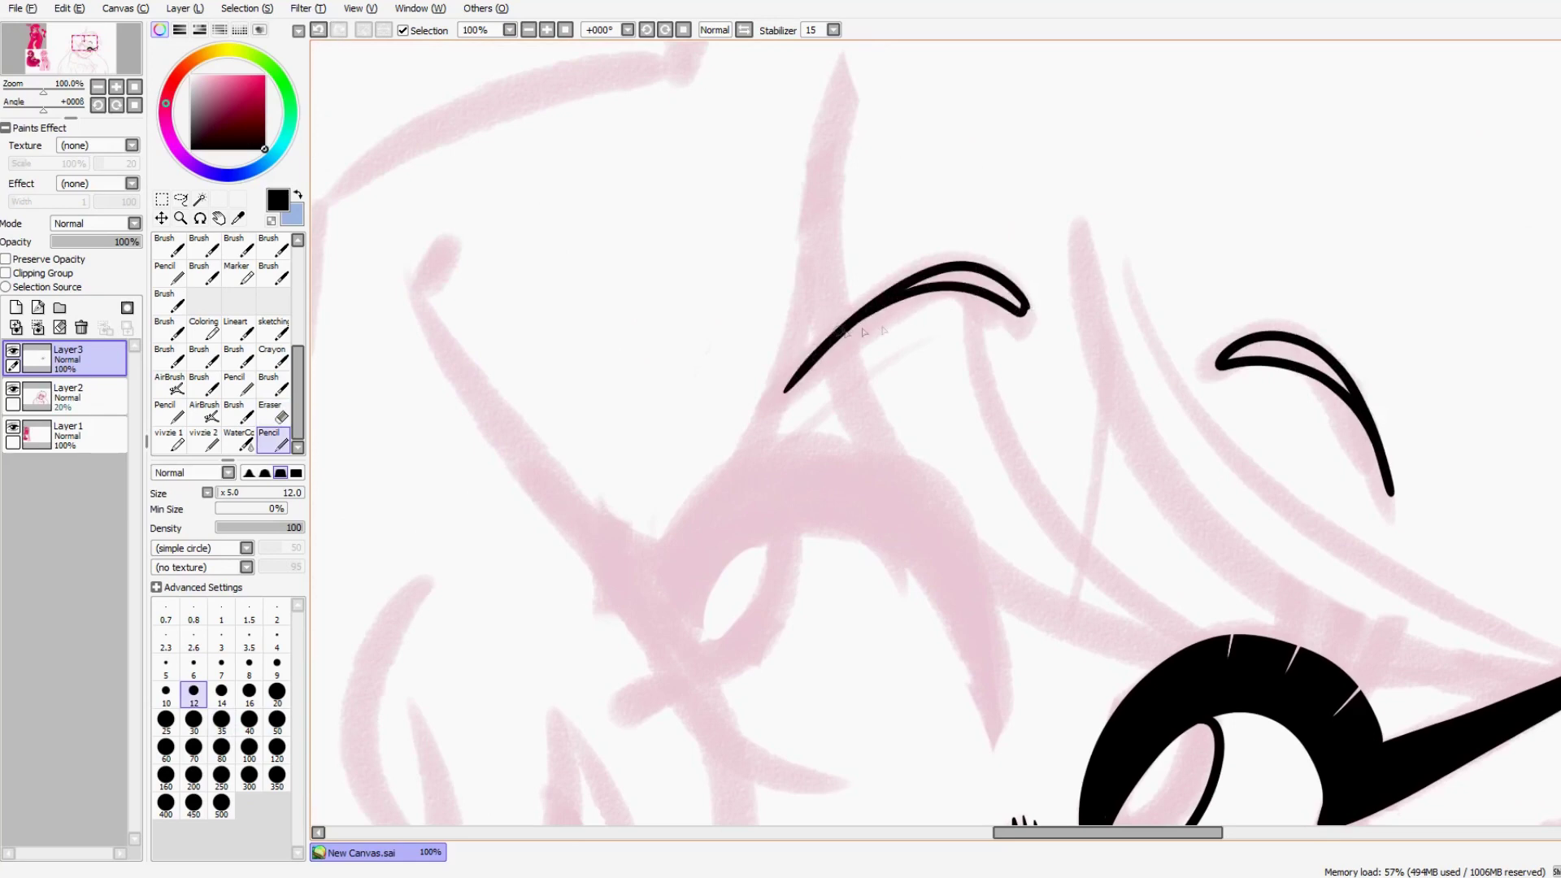
Step: Select the insides of both eyebrow outlines with the Magic Wand and fill them with black
key(w)
click(973, 281)
click(1276, 350)
key(ctrl+f)
Step: Ink the thick upper-lid arcs and the oval iris of the left-hand eye
key(n)
mouse_move(1067, 634)
mouse_down()
mouse_move(1227, 383)
mouse_move(1221, 513)
mouse_up()
mouse_move(1152, 617)
mouse_down()
mouse_move(1159, 559)
mouse_move(827, 431)
mouse_move(851, 523)
mouse_up()
mouse_move(952, 418)
mouse_down()
mouse_move(862, 550)
mouse_move(851, 493)
mouse_up()
key(ctrl+z)
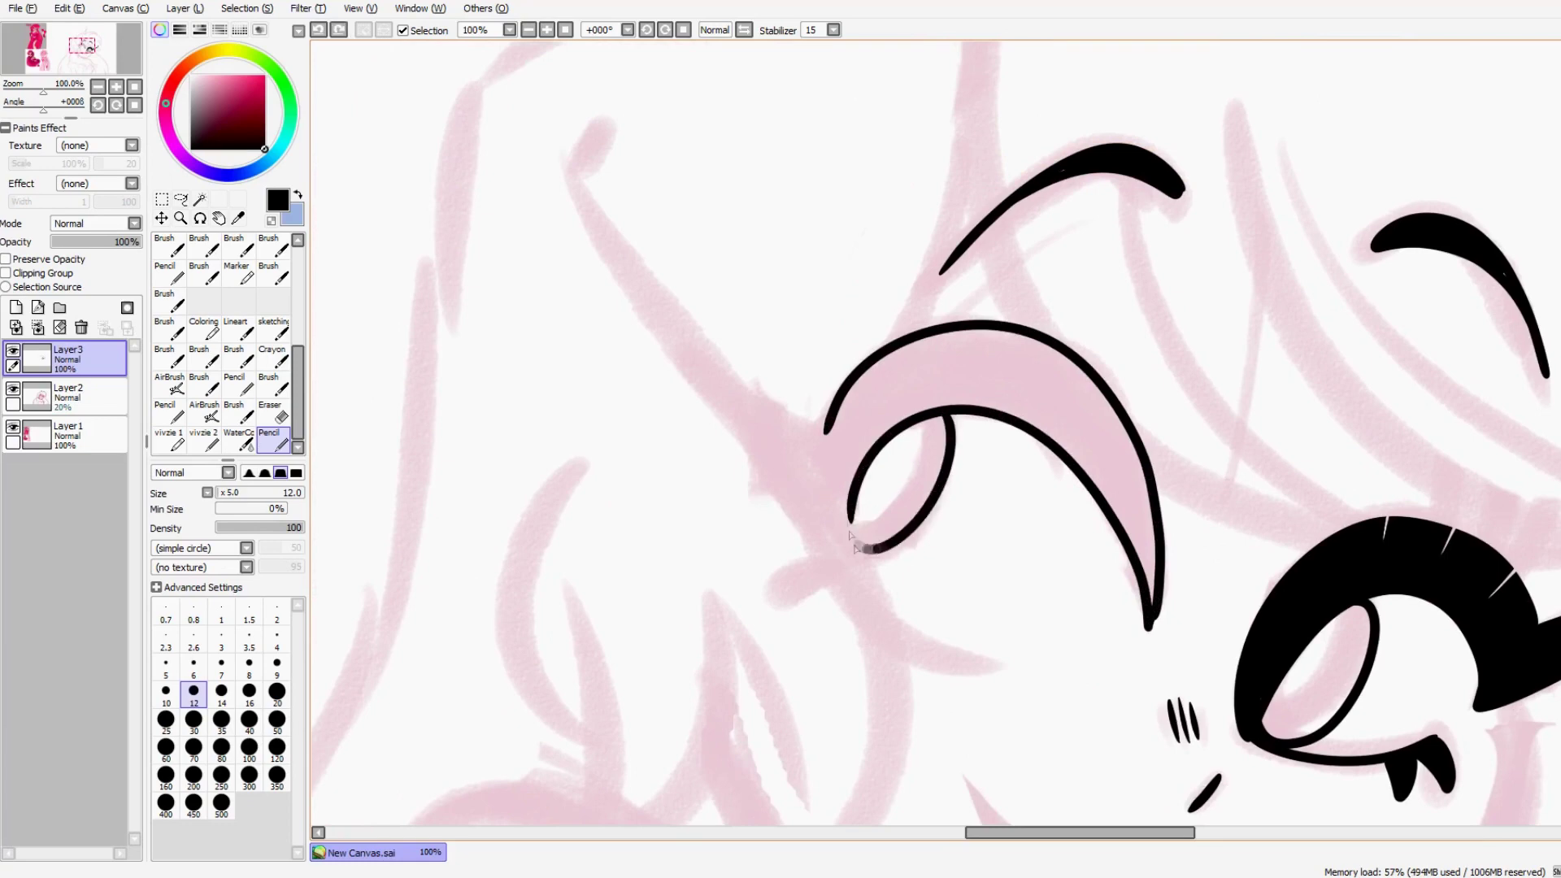
Step: Ink the left-hand eye's lower lid and the two small lashes at its outer corner
drag(903, 569, 1149, 497)
mouse_move(1251, 596)
mouse_down()
mouse_move(1097, 466)
mouse_move(1076, 517)
mouse_move(1019, 514)
mouse_move(1076, 514)
mouse_up()
drag(1077, 526, 1054, 557)
drag(1054, 558, 1087, 540)
Step: Outline the long eyeliner wing with its hooked tip at the left-hand eye's outer corner
drag(1077, 473, 1077, 668)
mouse_move(1078, 542)
mouse_down()
mouse_move(1069, 571)
mouse_move(893, 380)
mouse_up()
key(ctrl+z)
mouse_move(1066, 570)
mouse_down()
mouse_move(826, 314)
mouse_move(858, 245)
mouse_up()
mouse_move(857, 246)
mouse_down()
mouse_move(817, 302)
mouse_move(1065, 678)
mouse_up()
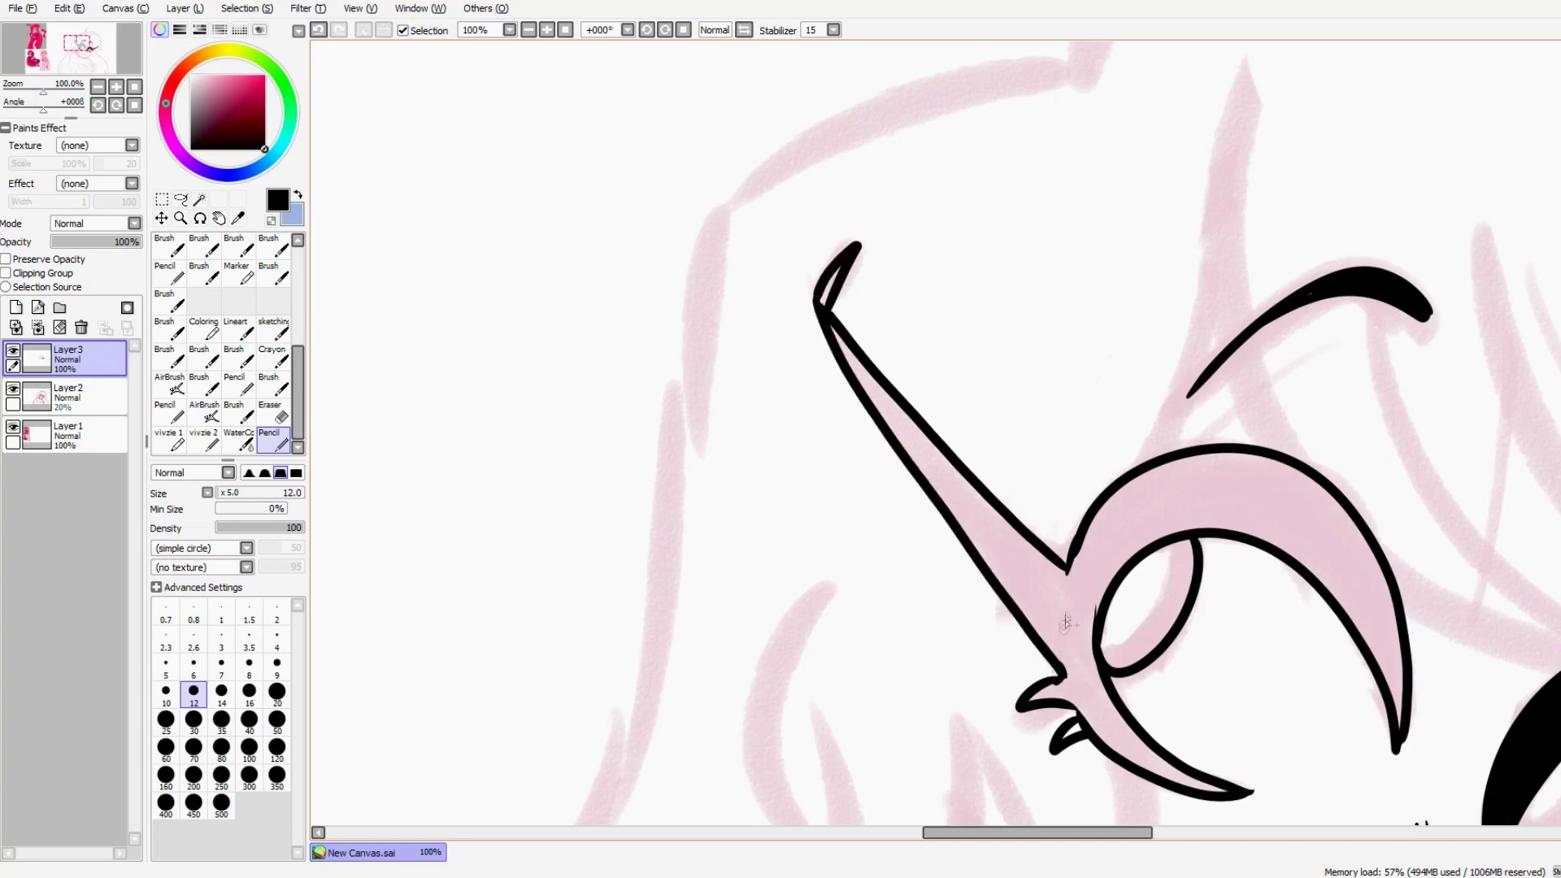
Step: Select the left-hand eye's lid, wing, hooked tip and lash shapes with the Magic Wand and fill them with black
key(w)
click(1065, 637)
key(ctrl+f)
key(ctrl+d)
click(830, 297)
key(ctrl+f)
key(ctrl+d)
key(n)
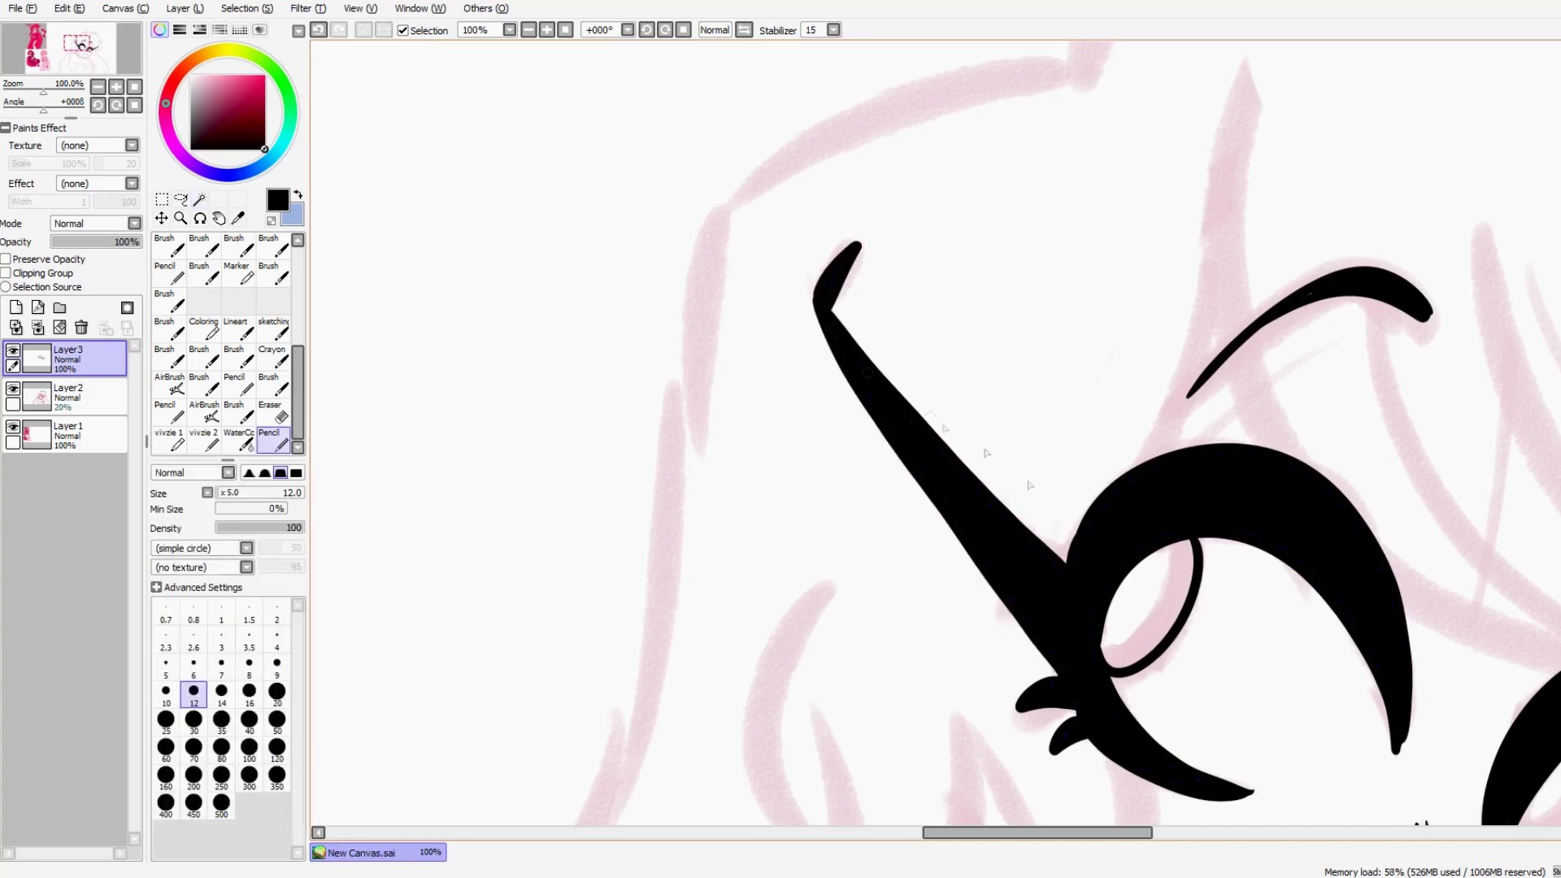
Step: Erase thin slits into the black upper lid of the left-hand eye
drag(1129, 612, 910, 525)
key(e)
mouse_move(951, 366)
mouse_down()
mouse_move(959, 416)
mouse_move(891, 445)
mouse_move(958, 399)
mouse_up()
key(ctrl+z)
drag(1029, 354, 1030, 394)
scroll(1057, 422, down, 5)
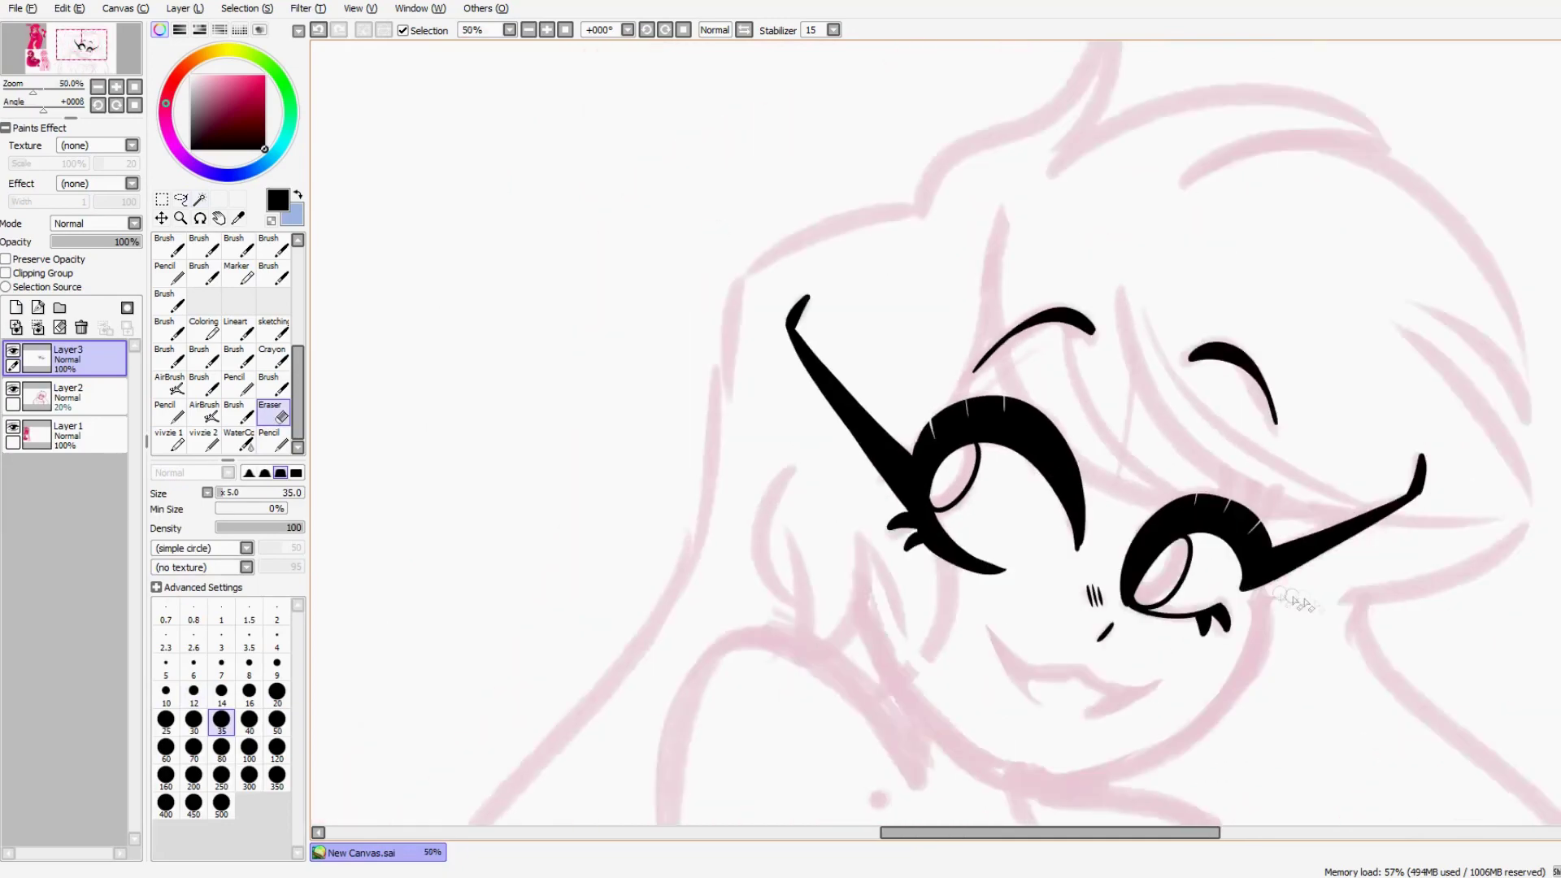
Step: Extend the right-hand eye's outer corner and the left-hand eye's lower-lid tip, and clean up the lid line with the Eraser
scroll(1317, 597, up, 4)
key(n)
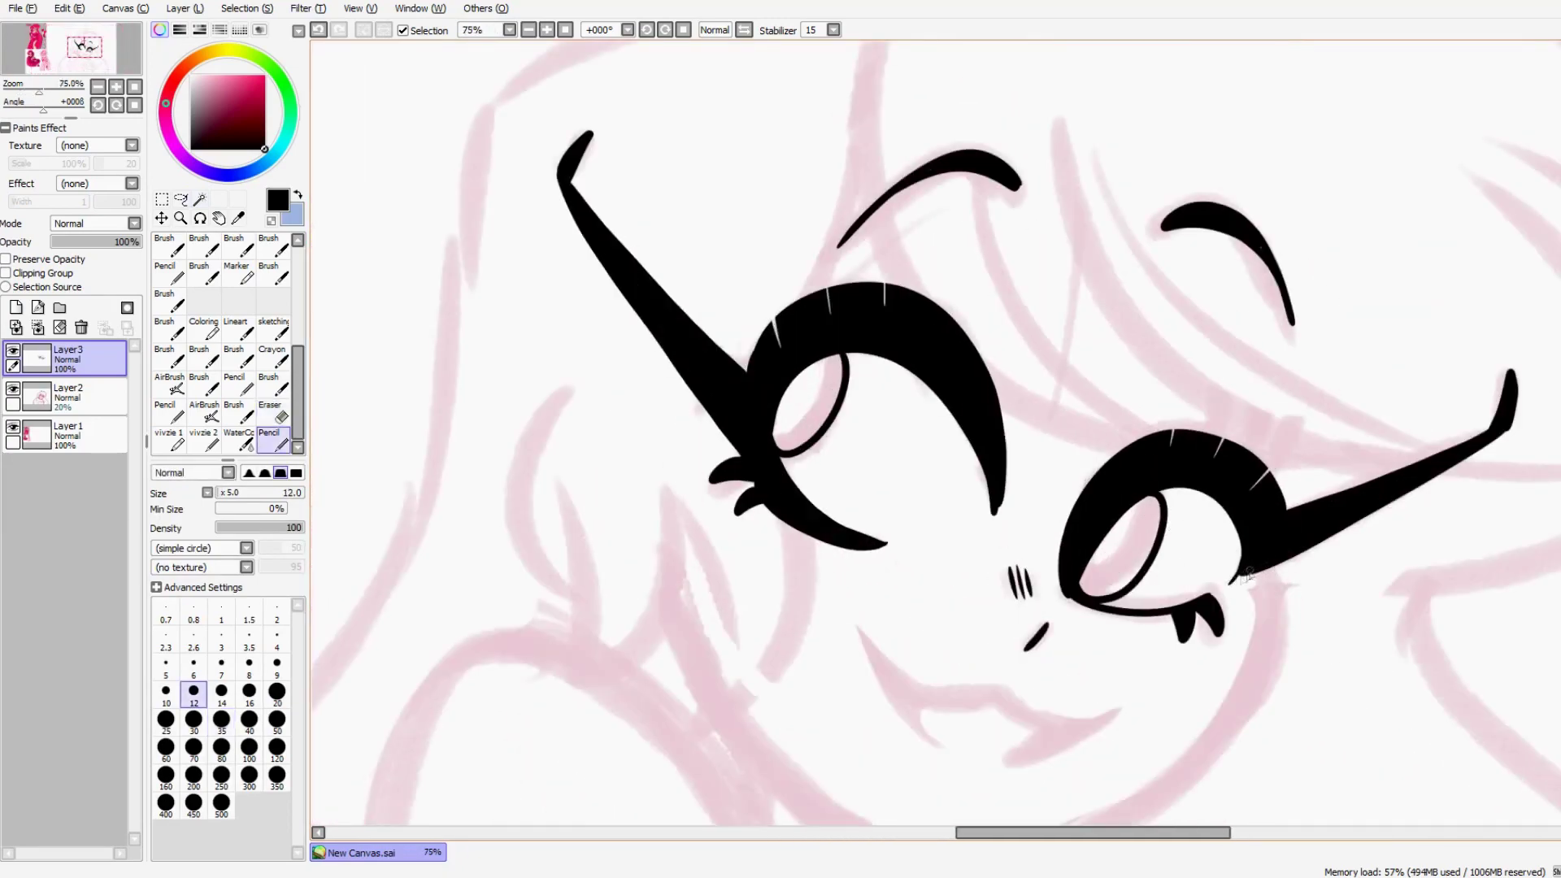
drag(1246, 570, 1364, 528)
drag(994, 498, 1078, 501)
key(ctrl+z)
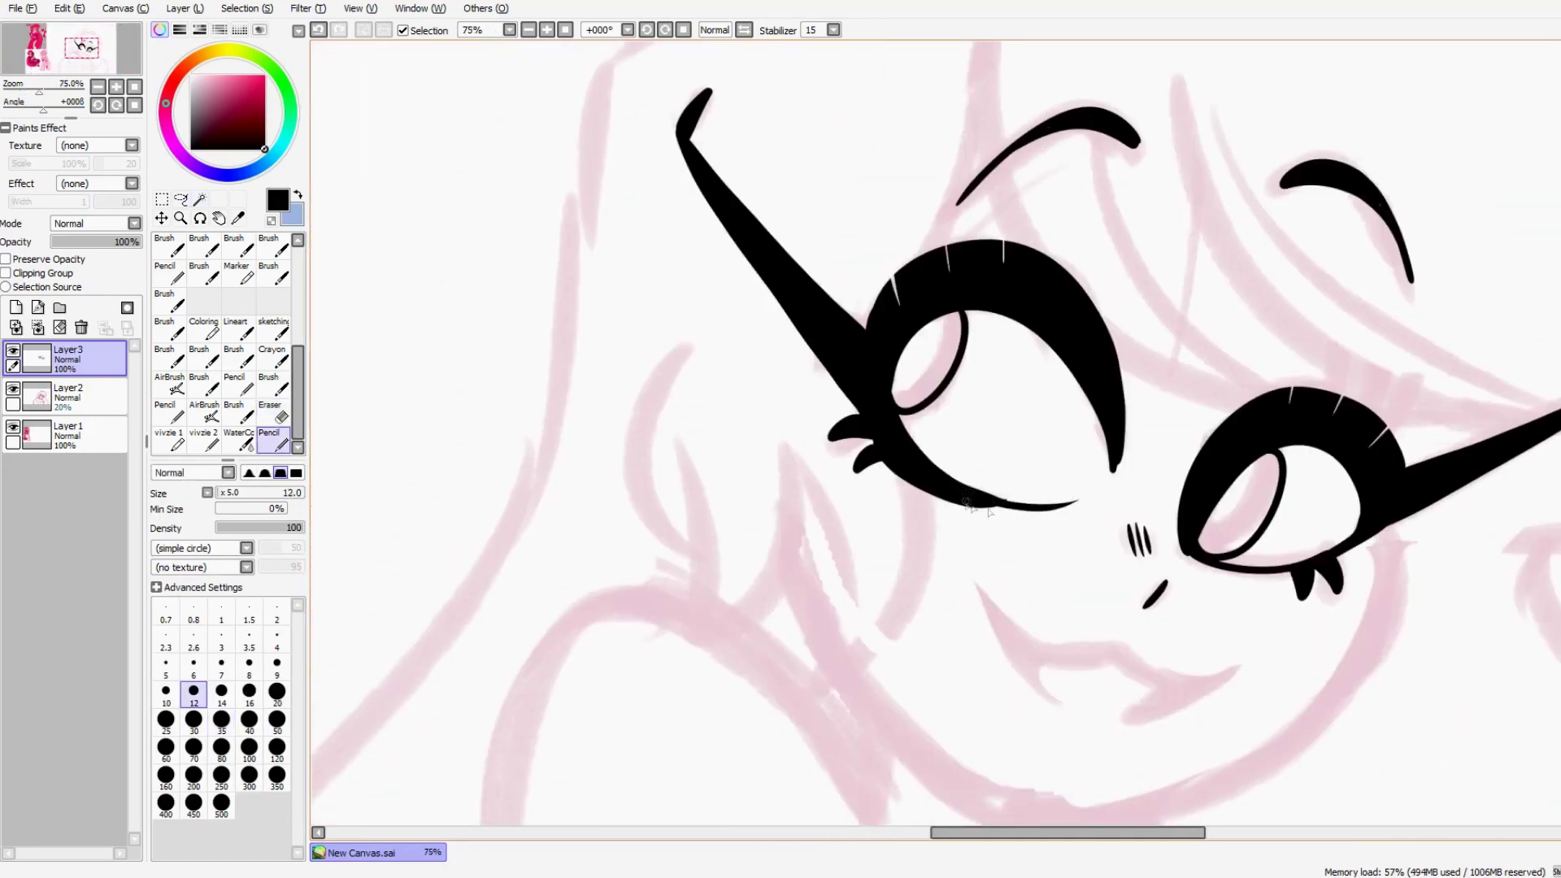
mouse_move(1274, 604)
mouse_down()
mouse_move(1187, 583)
mouse_move(1314, 674)
mouse_up()
key(e)
mouse_move(922, 500)
mouse_down()
mouse_move(983, 448)
mouse_move(927, 516)
mouse_up()
key(n)
key(e)
key(n)
Step: Check the inked eyes on the whole canvas with the sketch layer Layer2 hidden and shown again
scroll(1162, 483, down, 5)
click(13, 390)
click(13, 391)
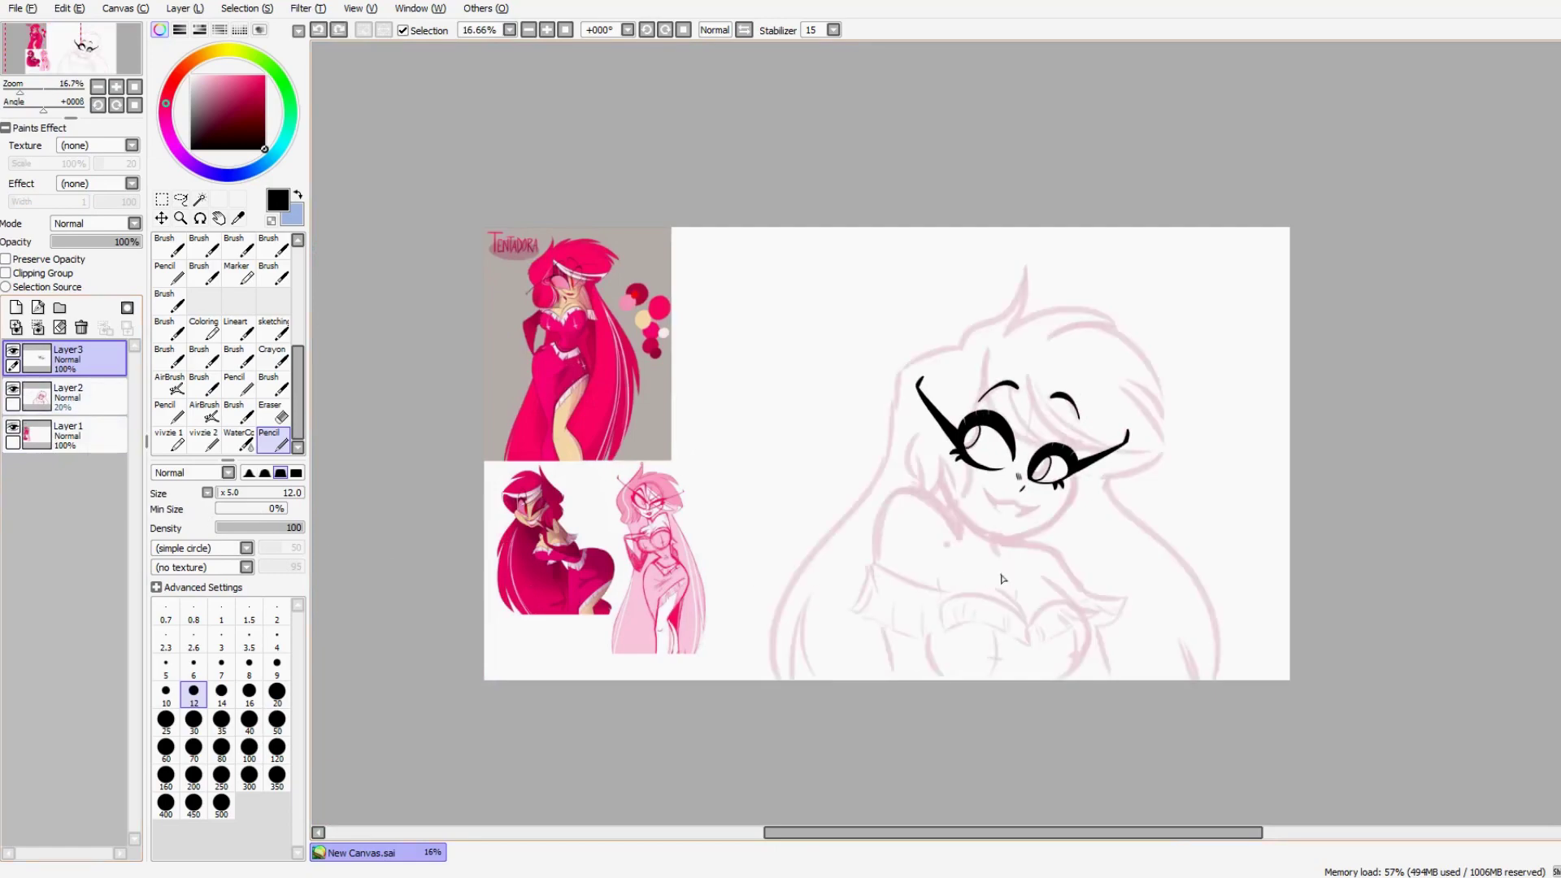
Step: Ink the smiling mouth's upper line and the outlines of its two pointed corners
scroll(1203, 618, up, 6)
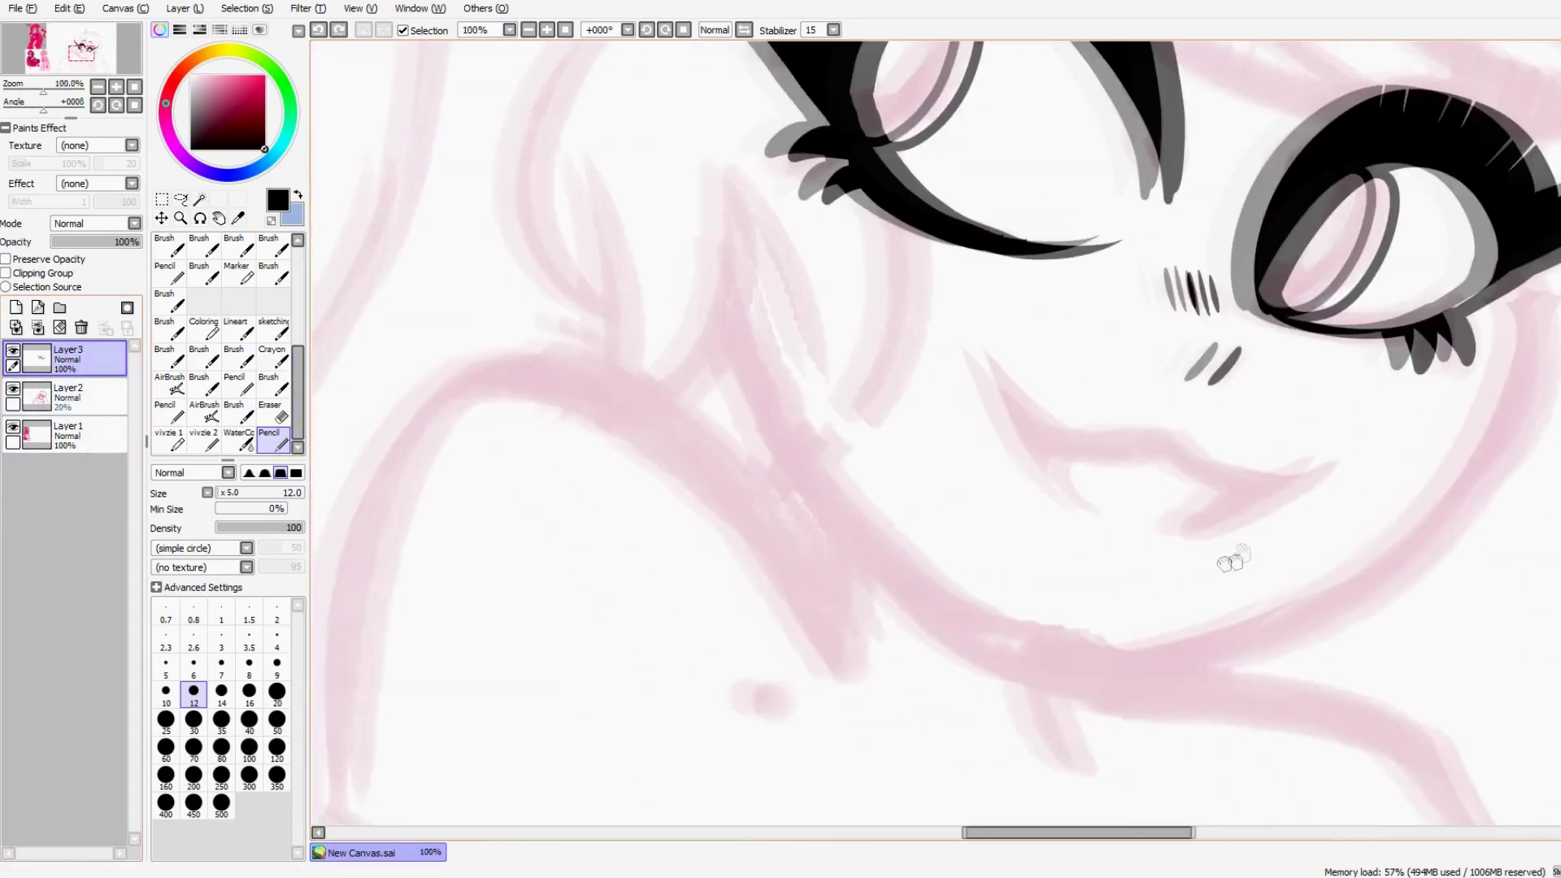
drag(1339, 464, 1182, 537)
mouse_move(1339, 464)
mouse_down()
mouse_move(1256, 479)
mouse_move(993, 363)
mouse_up()
mouse_move(993, 364)
mouse_down()
mouse_move(1058, 482)
mouse_move(1091, 505)
mouse_up()
drag(1214, 528, 1270, 490)
Step: Fill both mouth corners with black and taper the right-hand corner with the Eraser
key(w)
click(1037, 411)
click(1288, 492)
key(e)
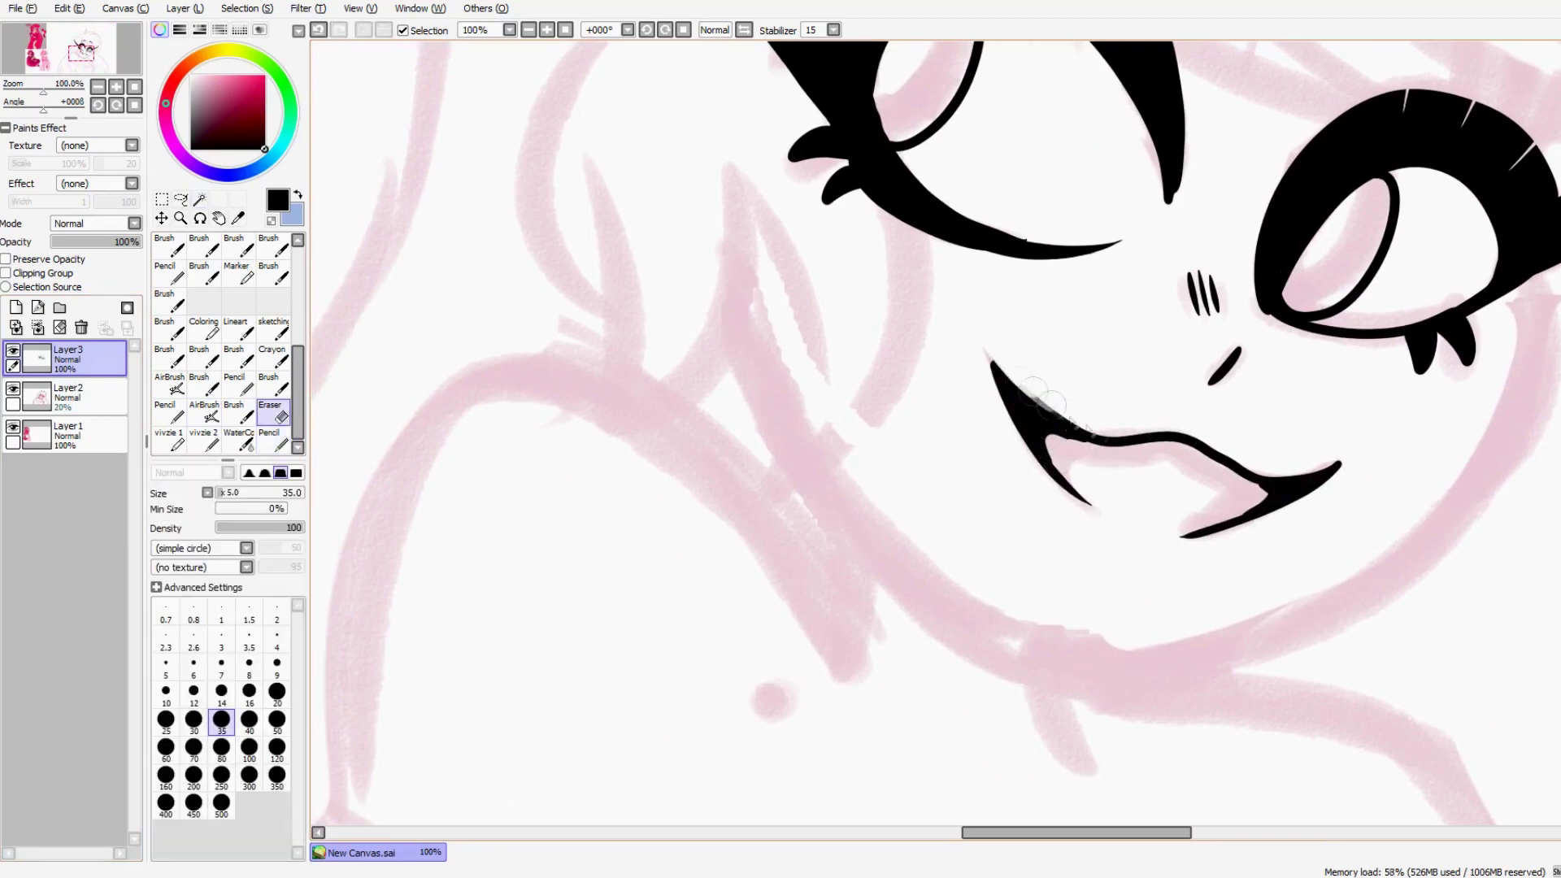
drag(1280, 477, 1358, 458)
drag(1271, 493, 1259, 495)
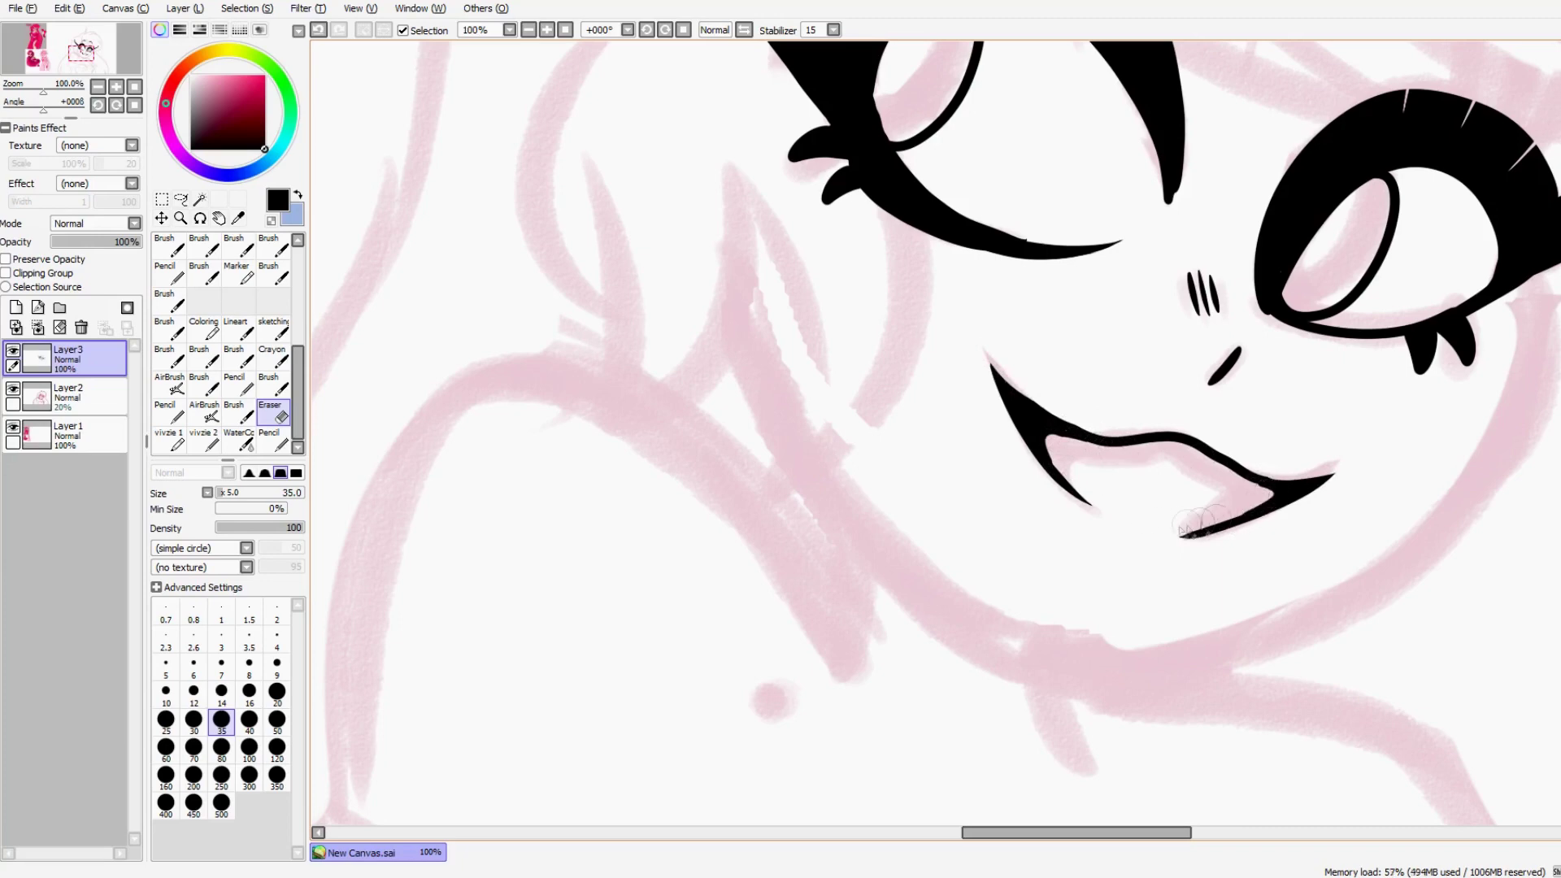
key(n)
Step: Lasso the mouth's right-hand corner and transform it slightly inward and upward
scroll(1206, 520, down, 1)
key(l)
drag(1171, 468, 1138, 521)
key(ctrl+t)
drag(1247, 463, 1240, 455)
click(183, 593)
key(ctrl+d)
key(e)
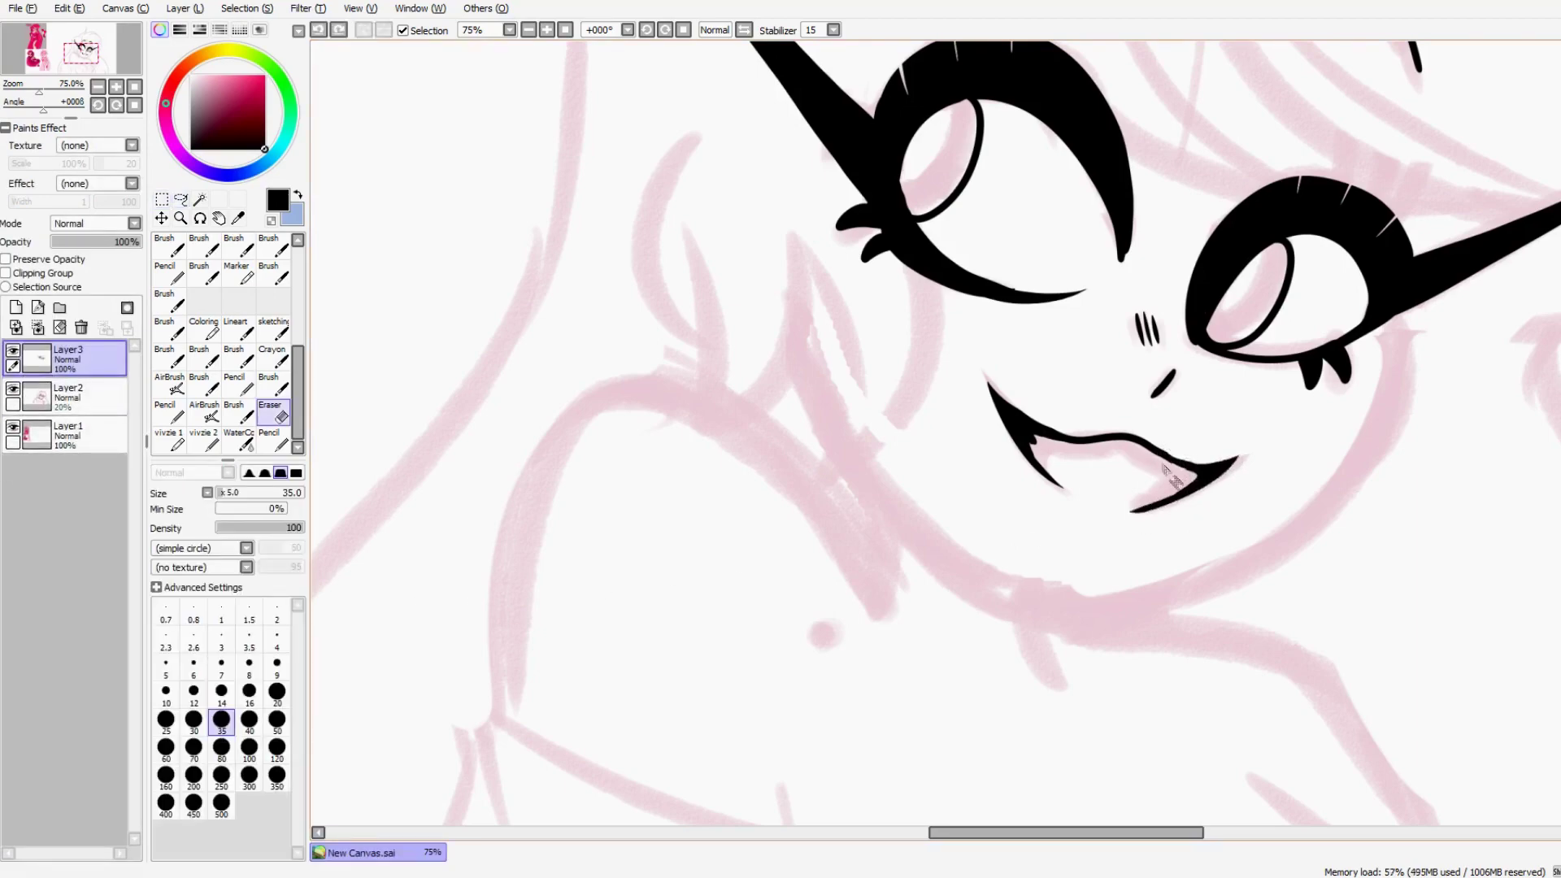
drag(1196, 471, 1073, 526)
drag(868, 334, 926, 340)
Step: Ink the face outline from the right-hand cheek around the chin to the left side of the jaw
key(n)
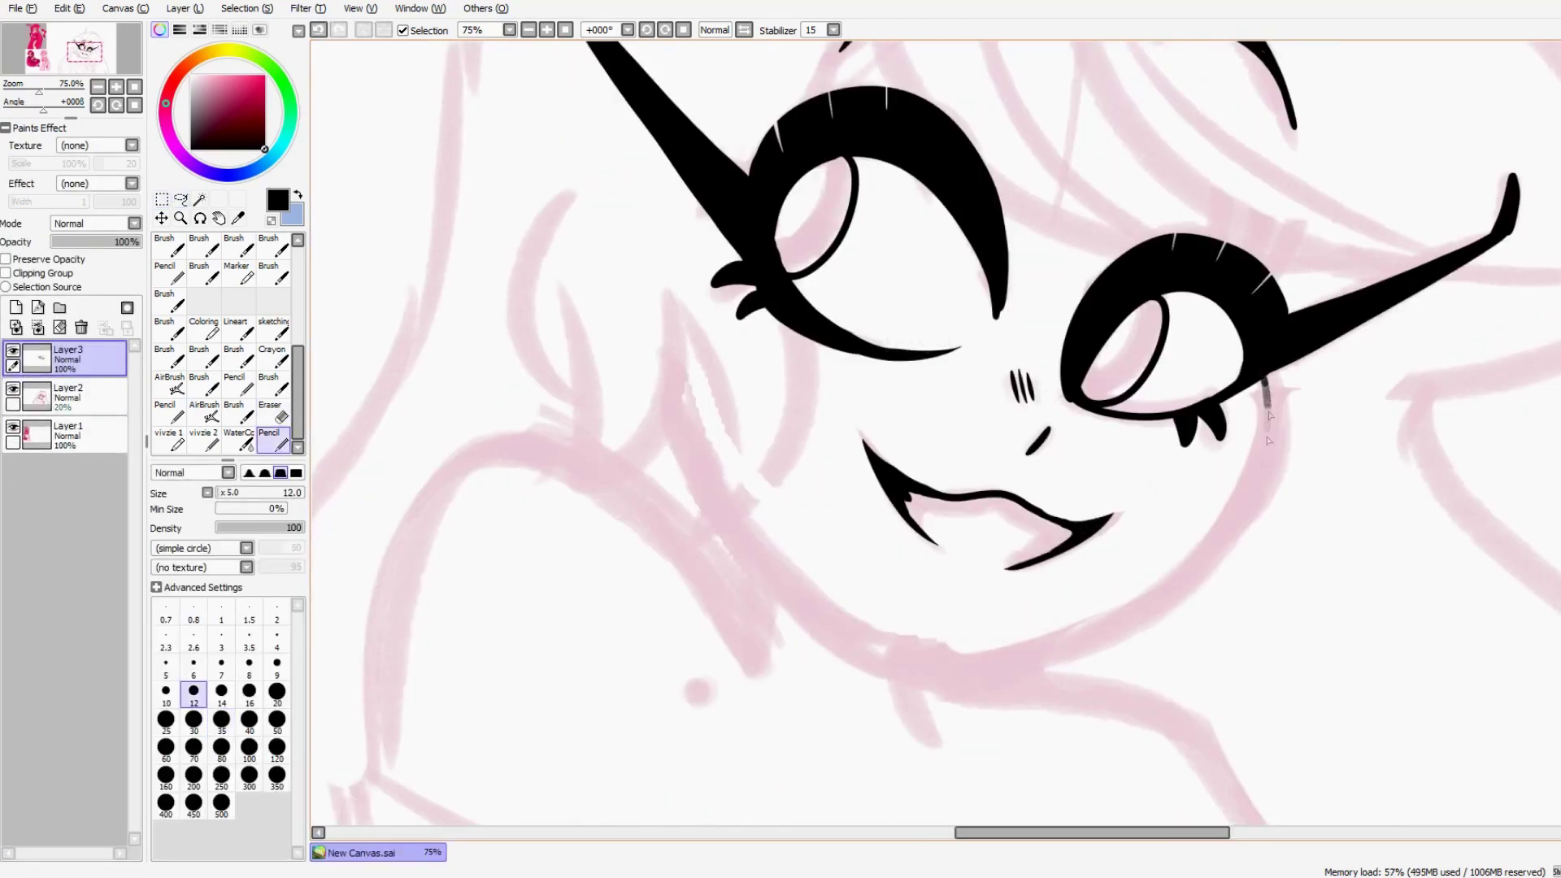
key(ctrl+z)
drag(1281, 462, 1336, 370)
drag(1328, 282, 935, 574)
drag(787, 428, 961, 578)
drag(895, 390, 1127, 560)
Step: Ink the pointed, curling hair locks beside the left cheek
drag(1093, 412, 984, 613)
drag(966, 402, 984, 611)
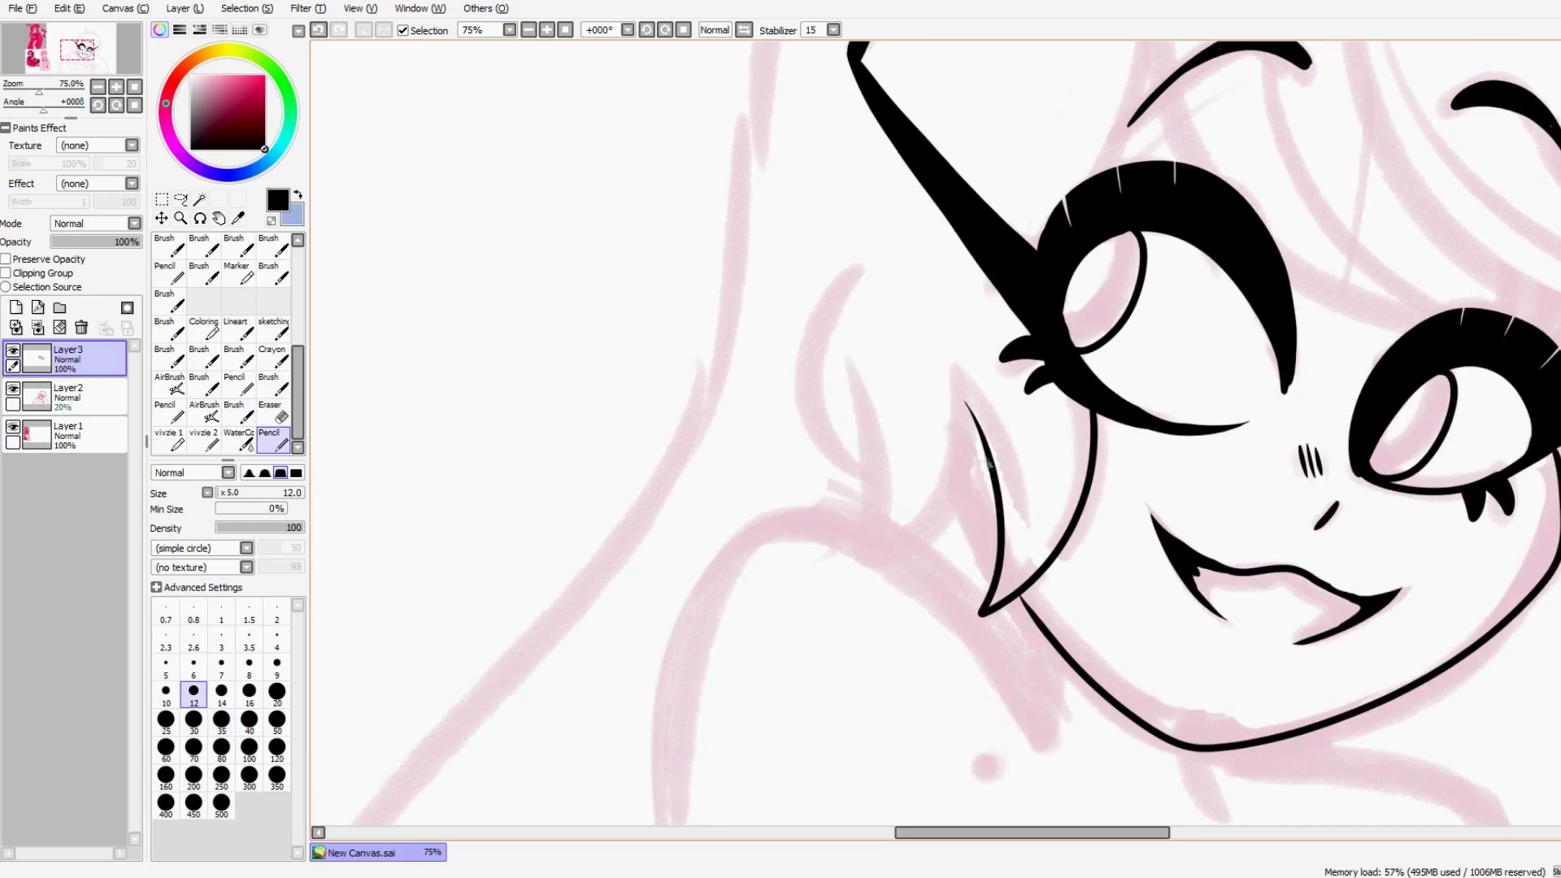
drag(987, 454, 843, 564)
drag(847, 397, 847, 559)
drag(858, 271, 874, 478)
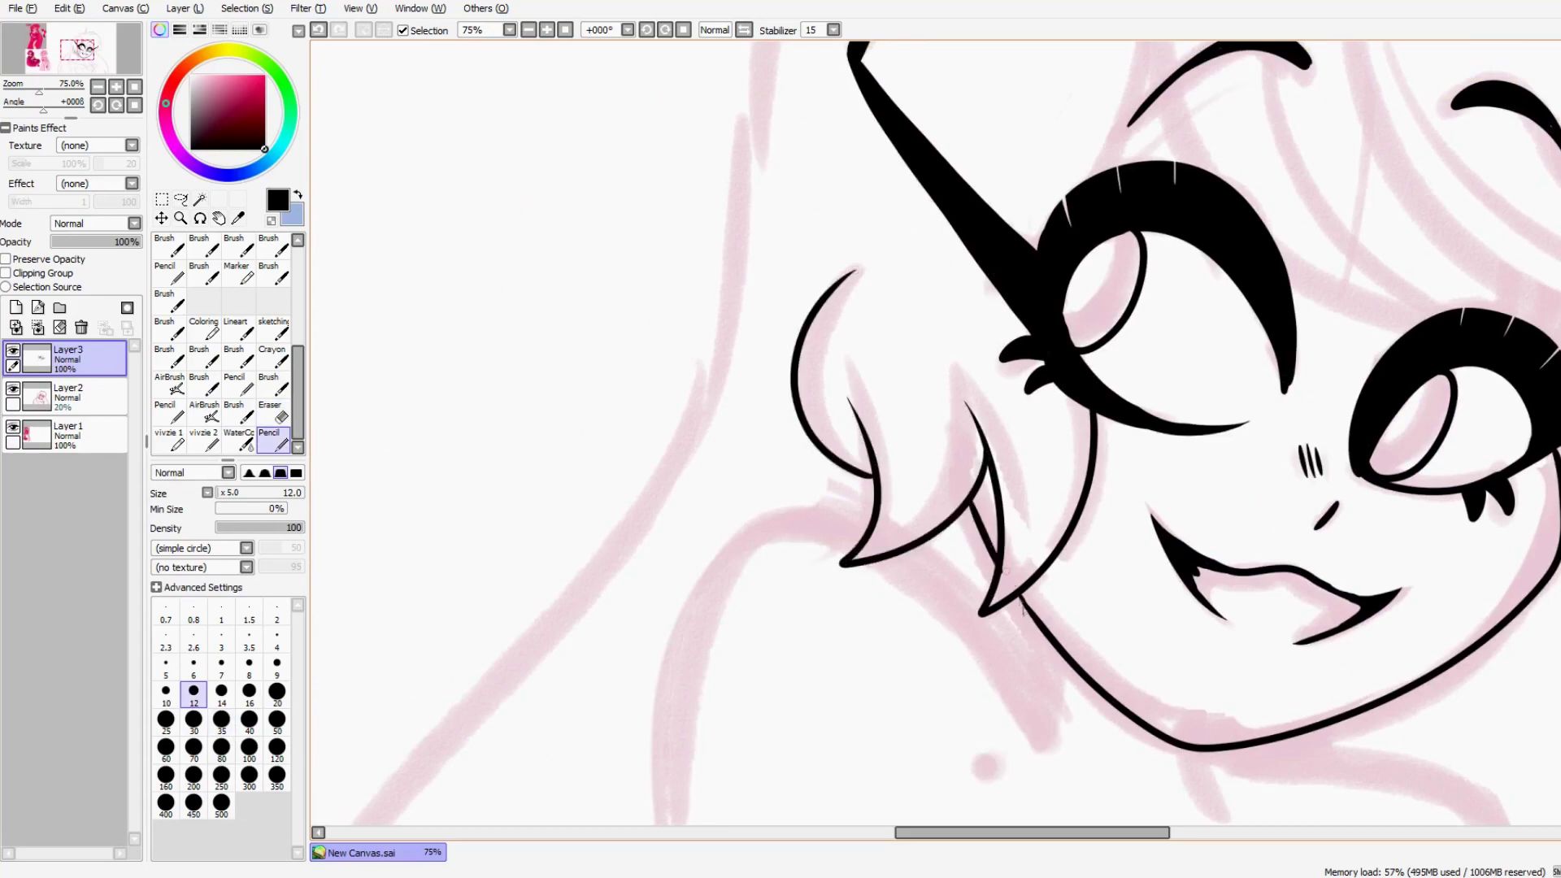
Step: Ink the fringe strands falling across the forehead between and over the eyebrows
drag(1011, 584, 935, 821)
drag(1085, 211, 1138, 492)
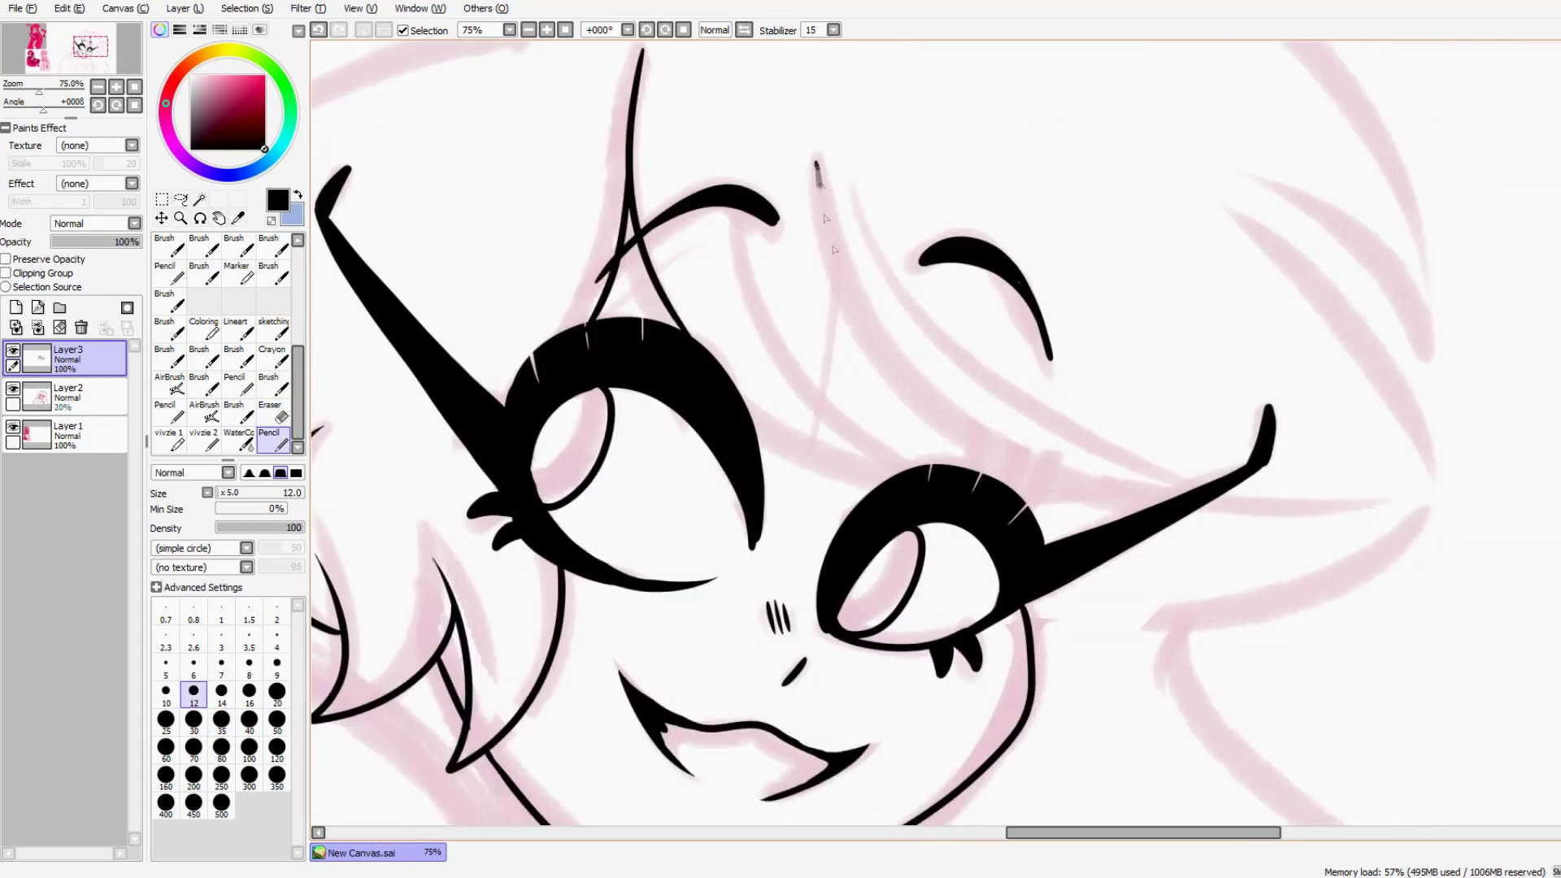
drag(817, 162, 969, 470)
drag(760, 321, 900, 473)
key(ctrl+z)
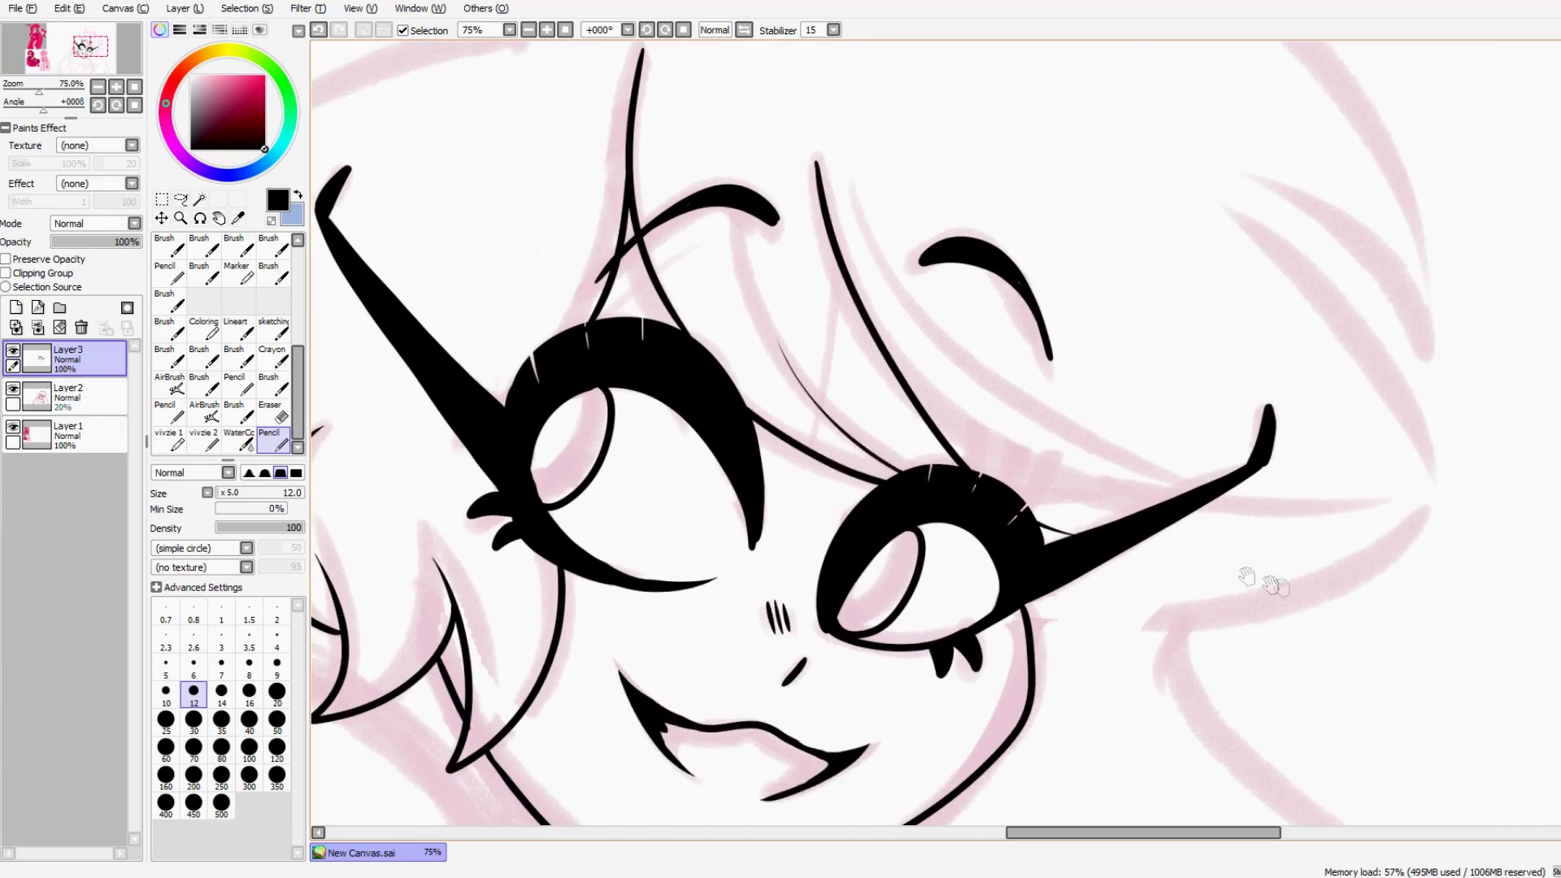
Step: Ink the fringe's lower edge sweeping over the right-hand eye toward the pointed hair tip
drag(1215, 560, 931, 591)
drag(753, 554, 1107, 531)
mouse_move(1004, 567)
mouse_down()
mouse_move(904, 552)
mouse_move(763, 460)
mouse_up()
key(e)
key(n)
Step: Ink the underside of the right-hand hair tip and the tapering strands above it
mouse_move(960, 247)
mouse_down()
mouse_move(1049, 335)
mouse_move(1130, 561)
mouse_move(1145, 547)
mouse_up()
key(ctrl+z)
mouse_move(1102, 531)
mouse_down()
mouse_move(1144, 547)
mouse_move(872, 652)
mouse_up()
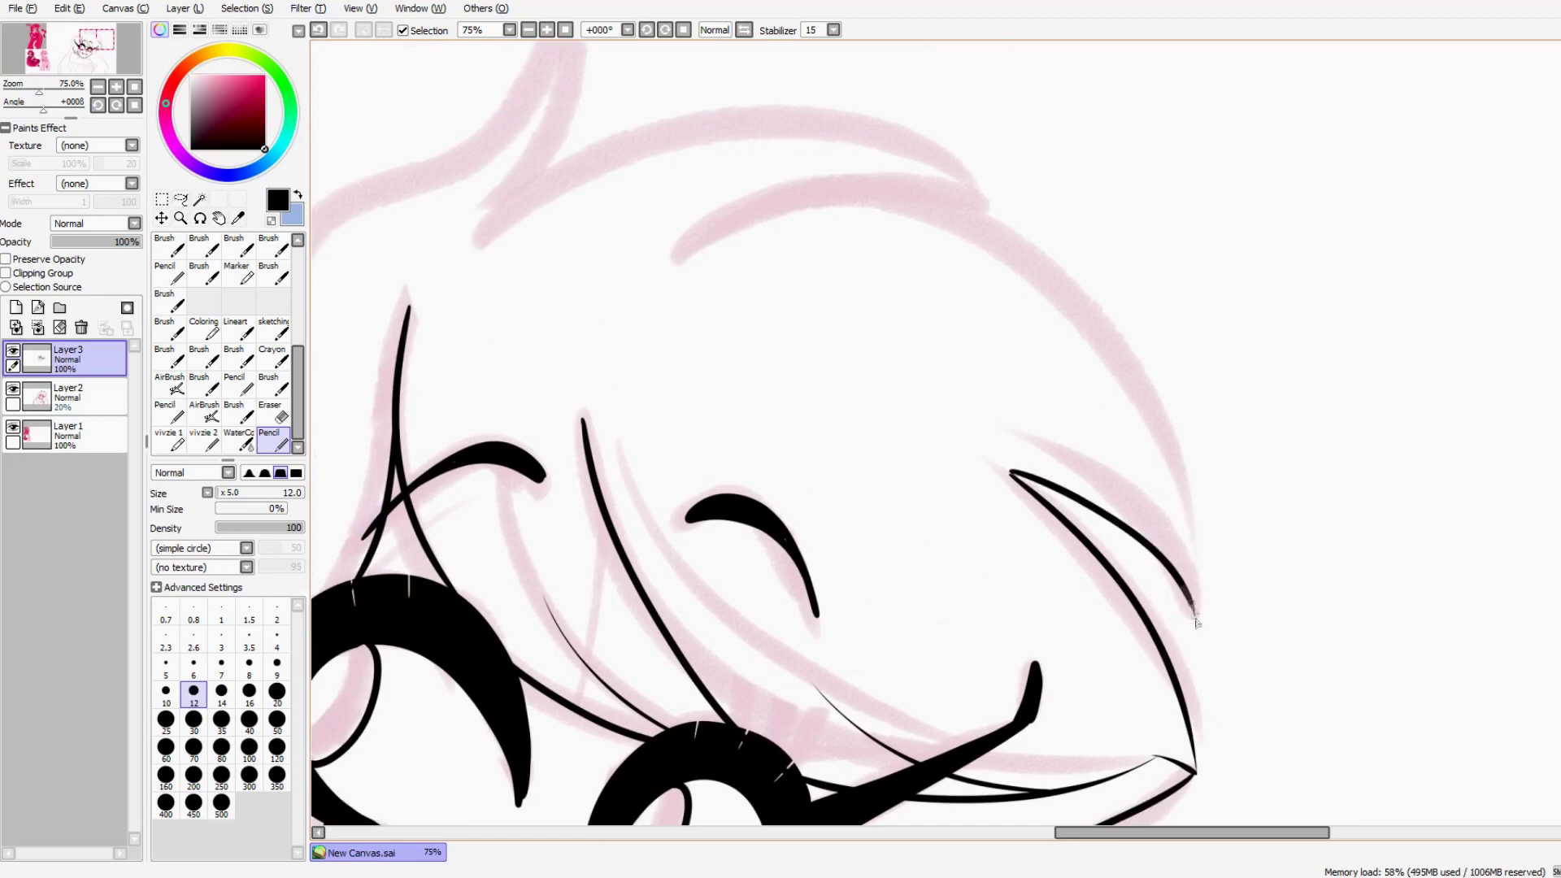
drag(1049, 471, 1187, 593)
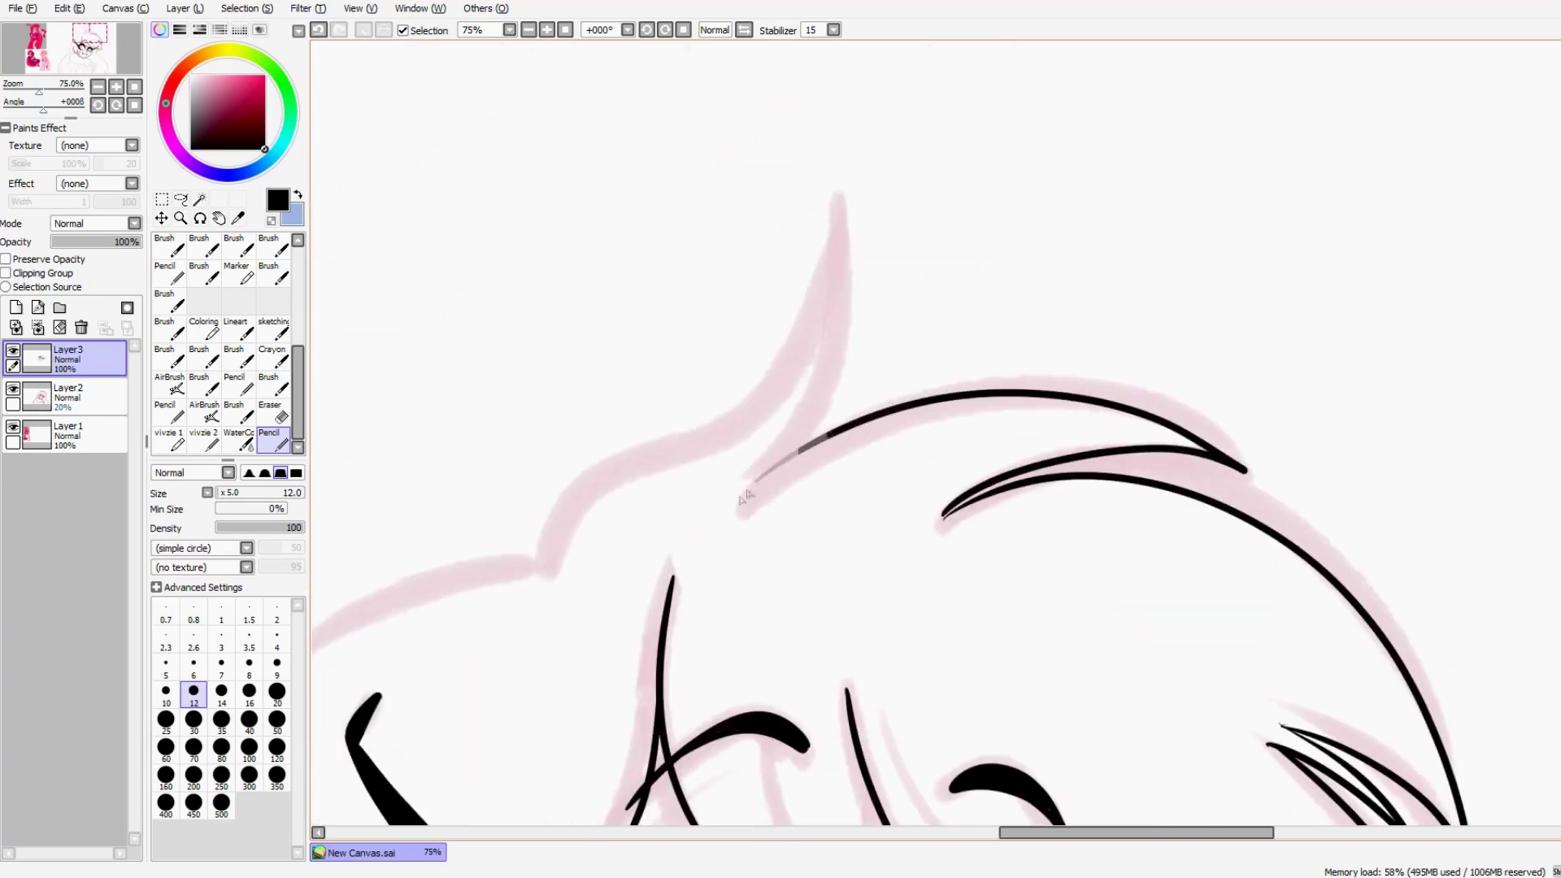
Step: Add a strand line along the crown's inner hair arc and clean its pointed end with the Eraser
drag(996, 455, 1203, 443)
key(e)
drag(935, 529, 982, 500)
key(n)
Step: Ink the pointed tuft on top of the head and the hair outline running down its left side
mouse_move(778, 464)
mouse_down()
mouse_move(832, 204)
mouse_move(828, 402)
mouse_move(840, 192)
mouse_up()
key(ctrl+z)
mouse_move(841, 199)
mouse_down()
mouse_move(717, 454)
mouse_move(528, 569)
mouse_up()
drag(562, 606, 624, 543)
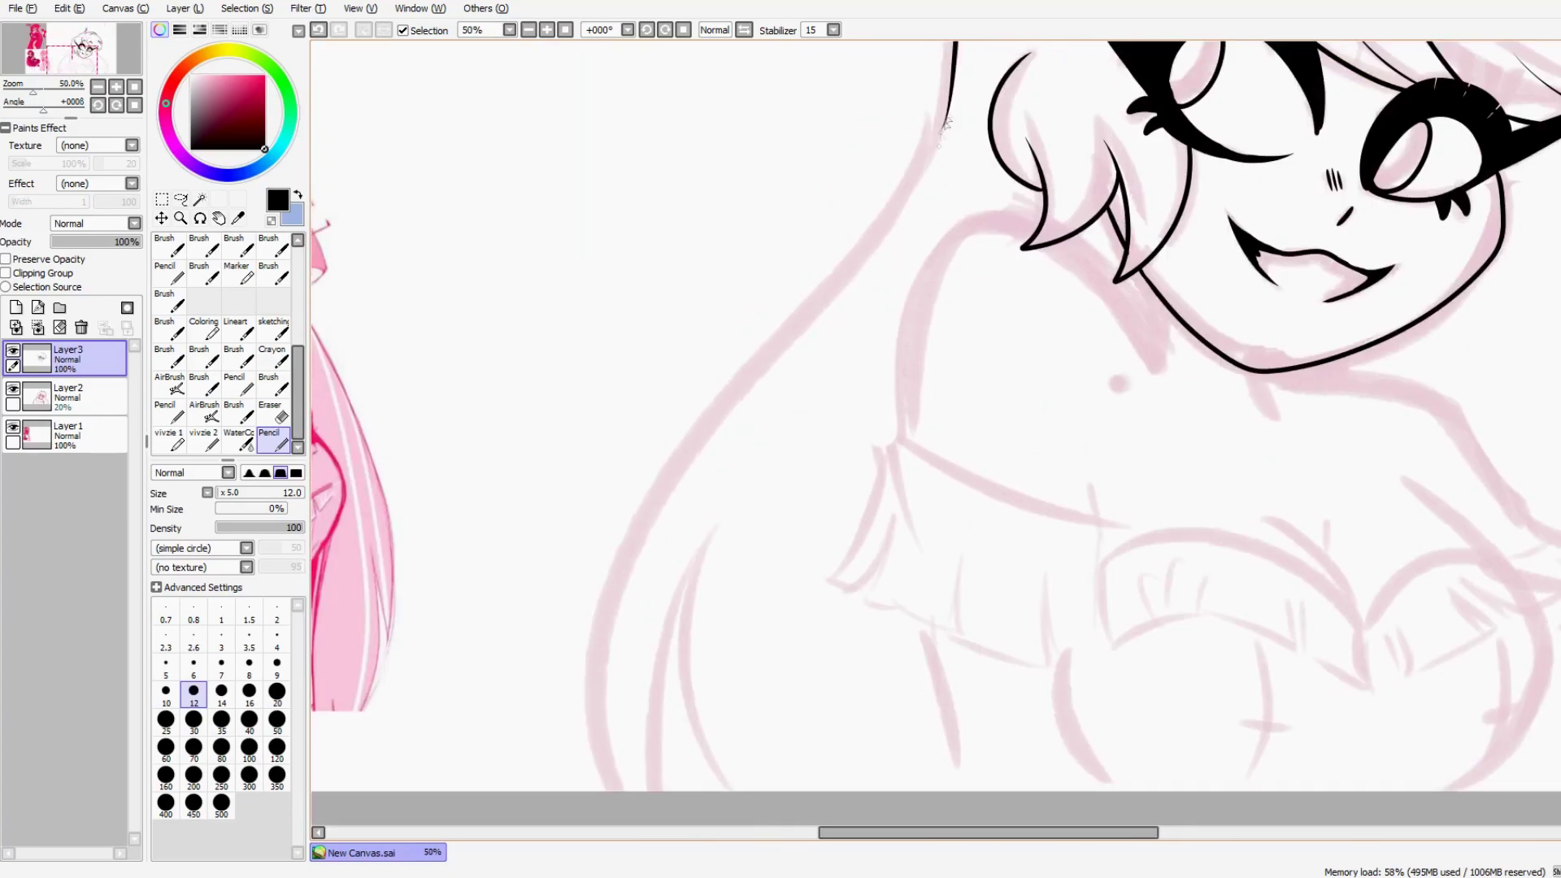
Step: Ink the long hair's outer left edge down to the canvas's lower edge and add an inner strand line
drag(945, 122, 603, 792)
mouse_move(708, 552)
mouse_down()
mouse_move(652, 793)
mouse_move(709, 788)
mouse_up()
key(ctrl+z)
drag(642, 632, 627, 793)
drag(1493, 413, 914, 594)
drag(548, 541, 1428, 489)
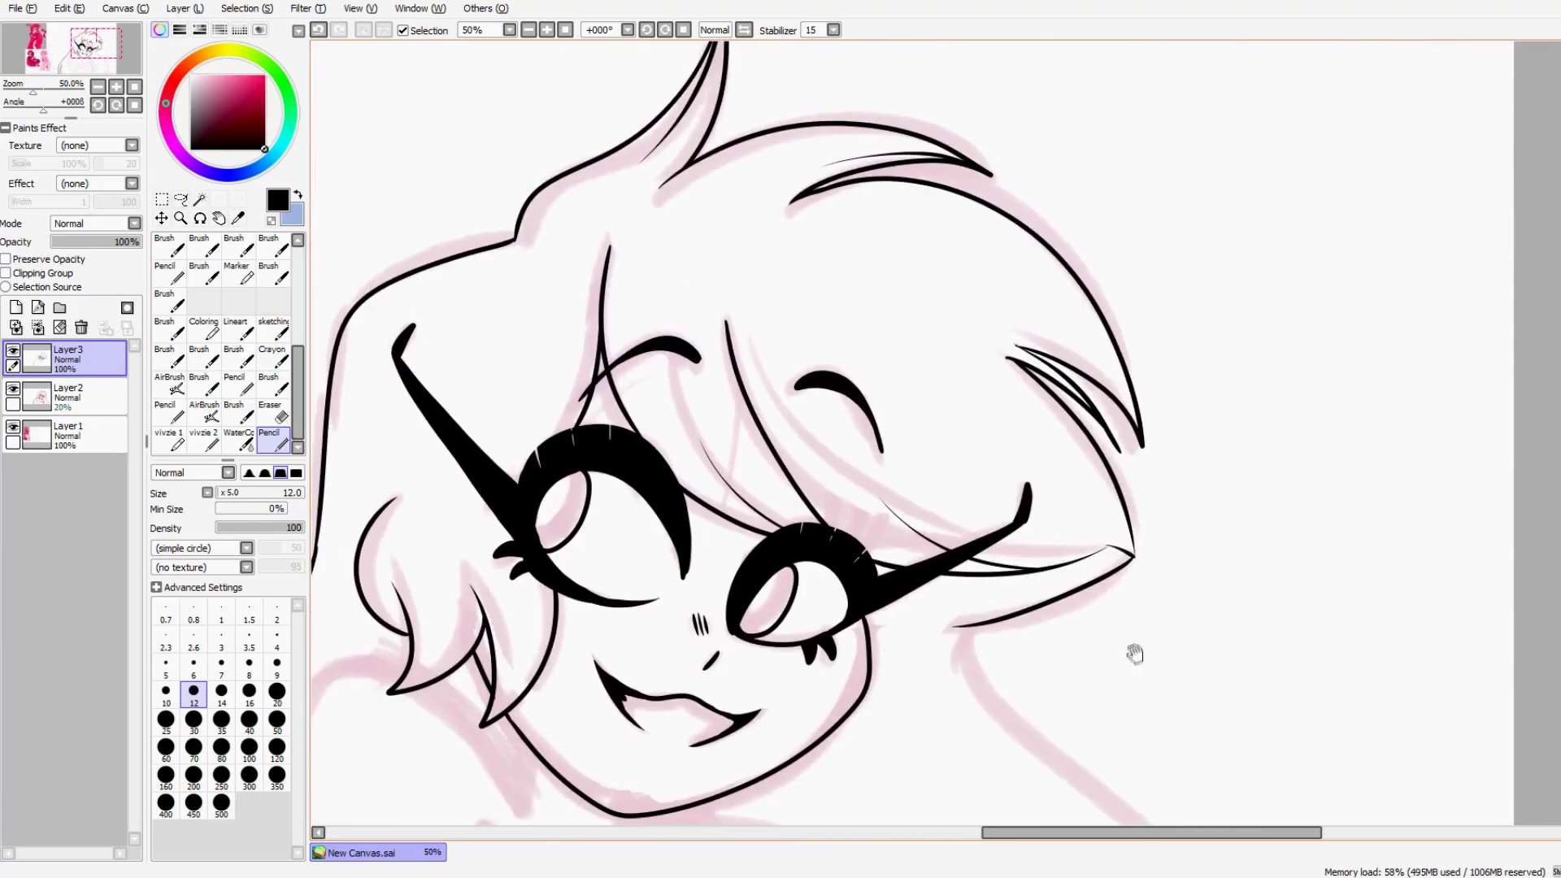
Step: Ink the long hair's outer right edge down to the canvas's lower edge and add tapering inner strands
mouse_move(1134, 654)
mouse_down()
mouse_move(1087, 429)
mouse_move(732, 73)
mouse_up()
drag(817, 191, 1045, 683)
mouse_move(939, 514)
mouse_down()
mouse_move(1007, 681)
mouse_move(977, 681)
mouse_up()
drag(943, 690, 909, 570)
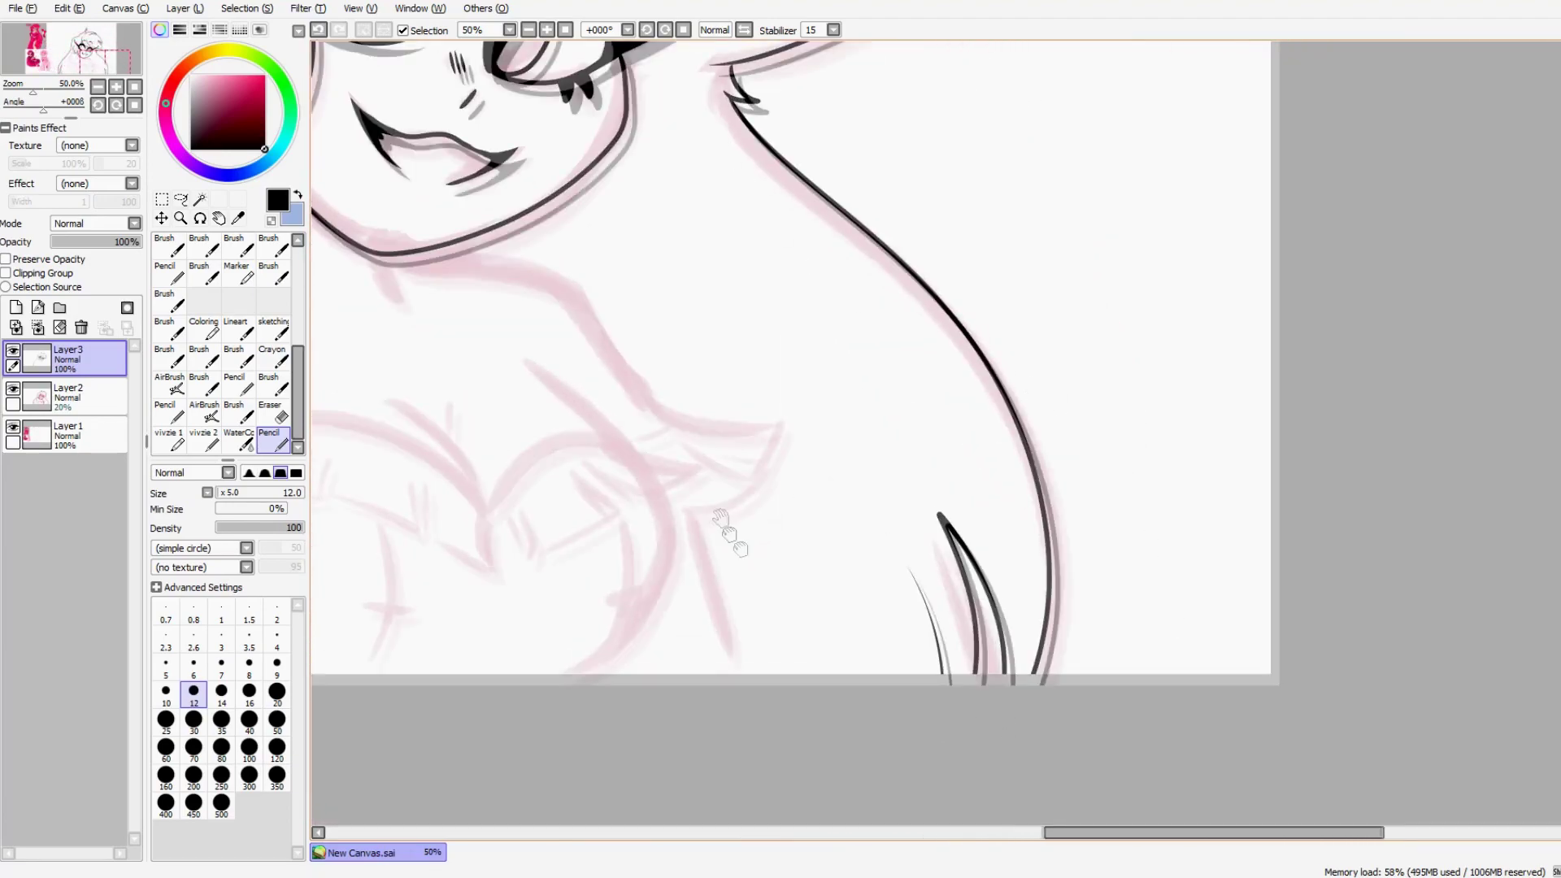
Step: Ink the pointed hair lock beside the neck and the short neck line below the chin
drag(746, 236, 1106, 437)
drag(906, 553, 1094, 492)
drag(743, 270, 846, 393)
key(ctrl+z)
key(w)
click(842, 404)
key(ctrl+z)
key(n)
drag(813, 305, 845, 390)
Step: Ink the left shoulder's outer contour and the beauty mark dot on the chest
mouse_move(715, 248)
mouse_down()
mouse_move(793, 308)
mouse_move(577, 468)
mouse_up()
key(e)
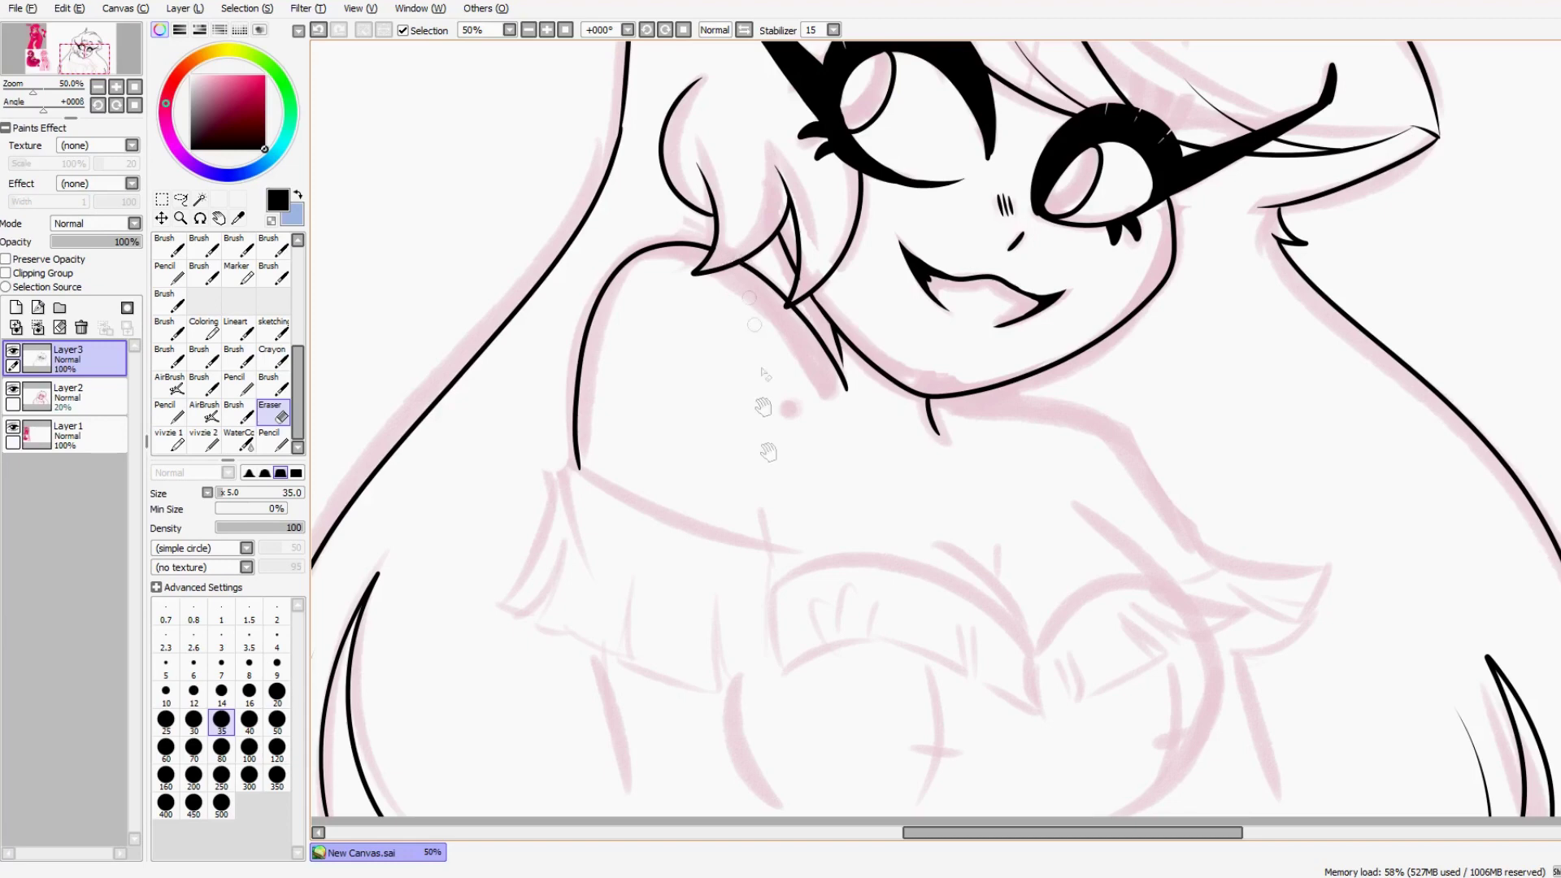
drag(845, 398, 955, 275)
key(n)
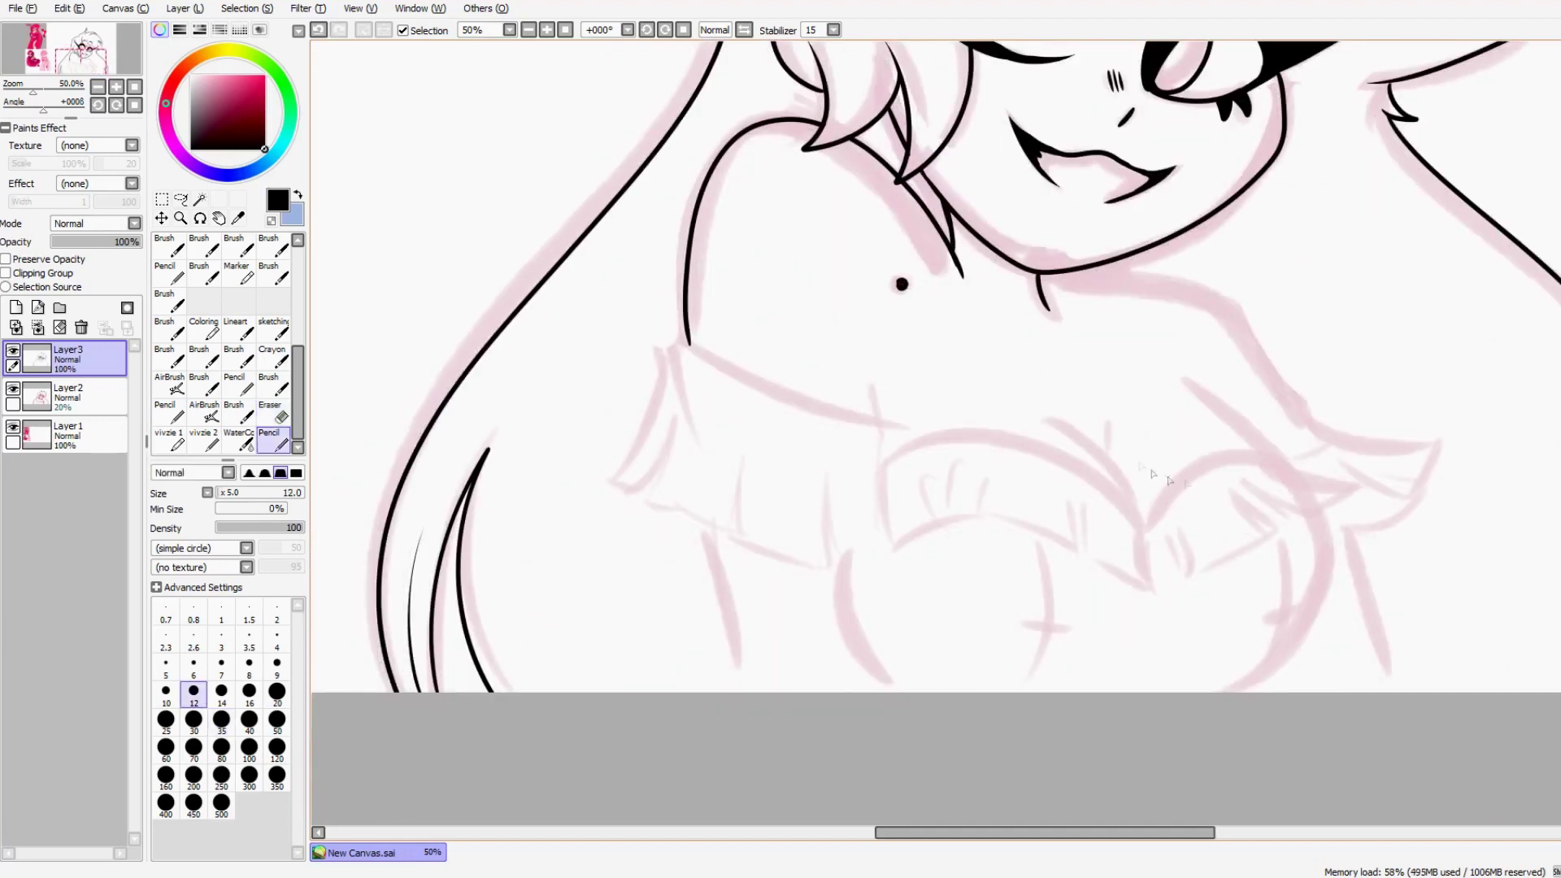
Step: Ink the dress's sweetheart neckline and the fringe hanging along its whole width
drag(1155, 522, 1287, 460)
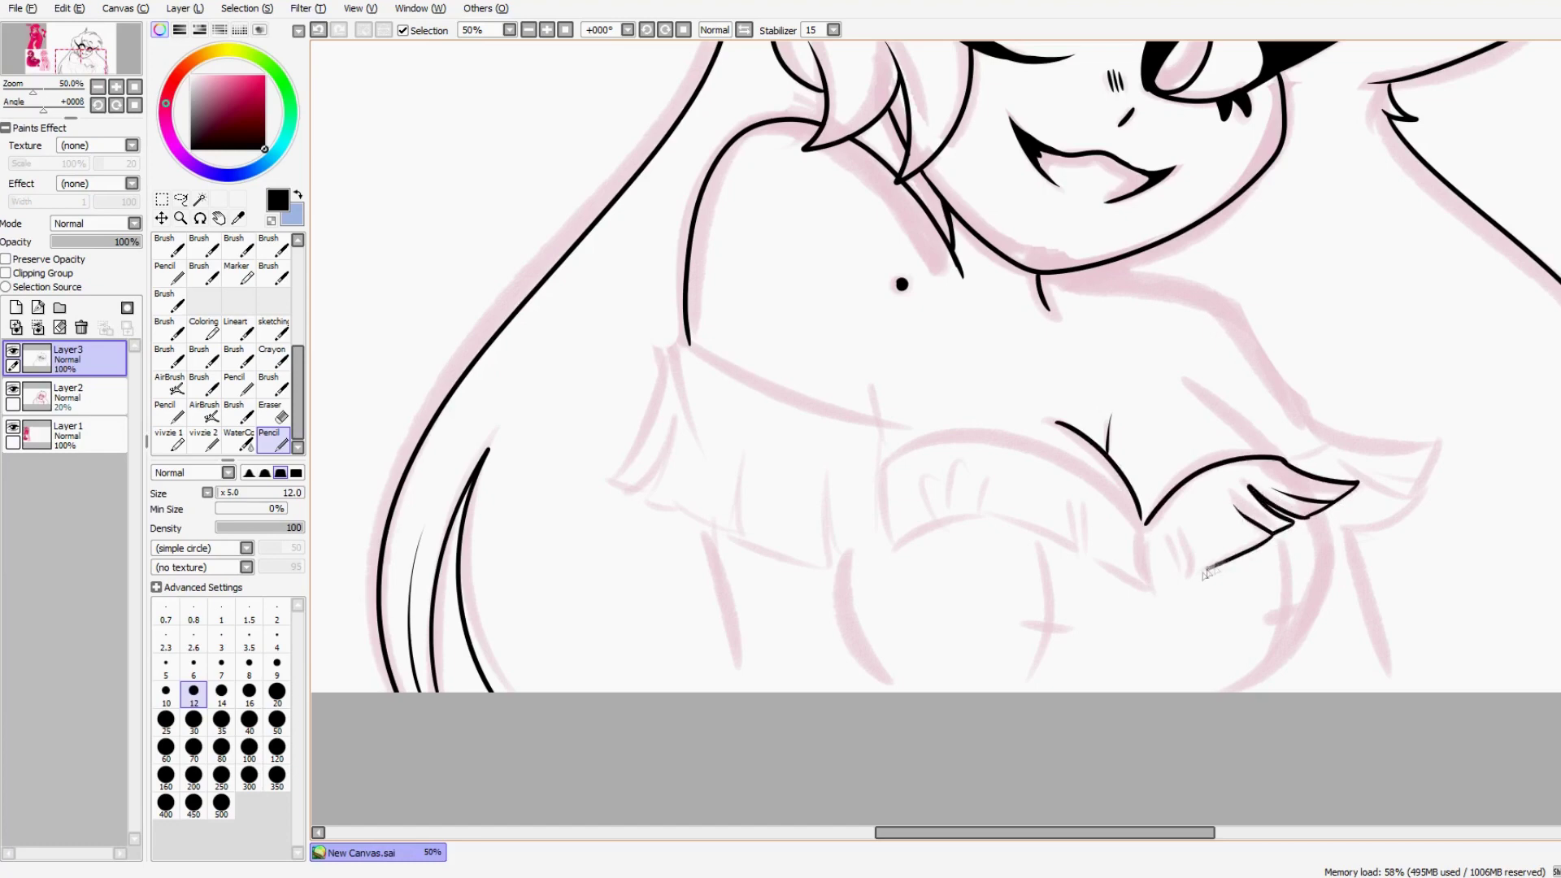
mouse_move(1143, 528)
mouse_down()
mouse_move(1011, 441)
mouse_move(869, 490)
mouse_move(830, 547)
mouse_up()
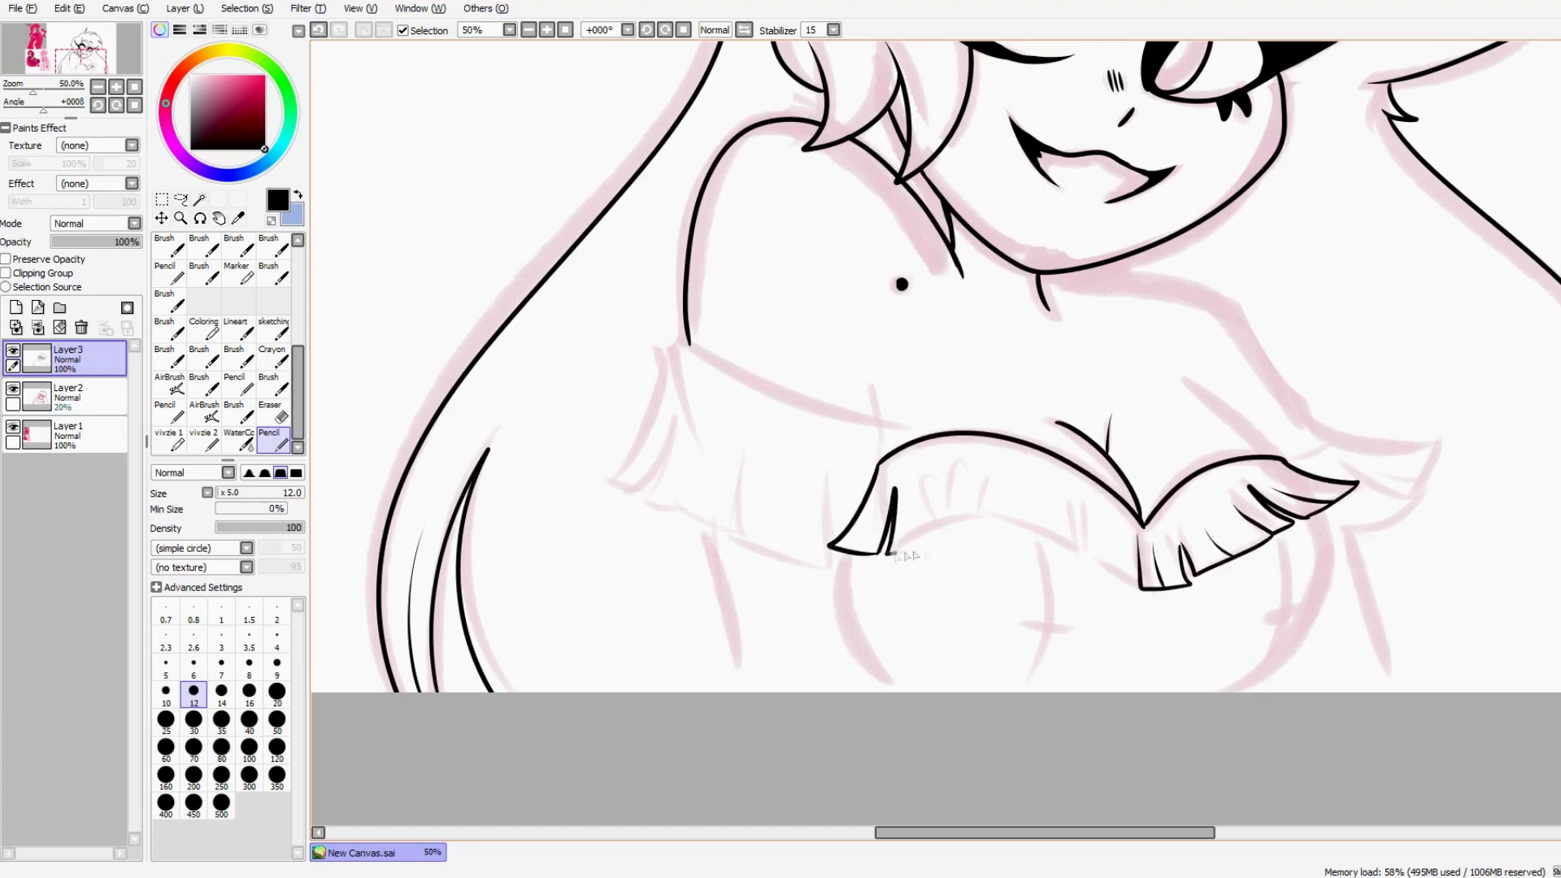
drag(958, 474, 1058, 546)
mouse_move(1059, 546)
mouse_down()
mouse_move(1072, 508)
mouse_move(1036, 495)
mouse_up()
mouse_move(1012, 540)
mouse_down()
mouse_move(1006, 478)
mouse_move(1139, 581)
mouse_up()
key(ctrl+z)
drag(1072, 510, 1138, 586)
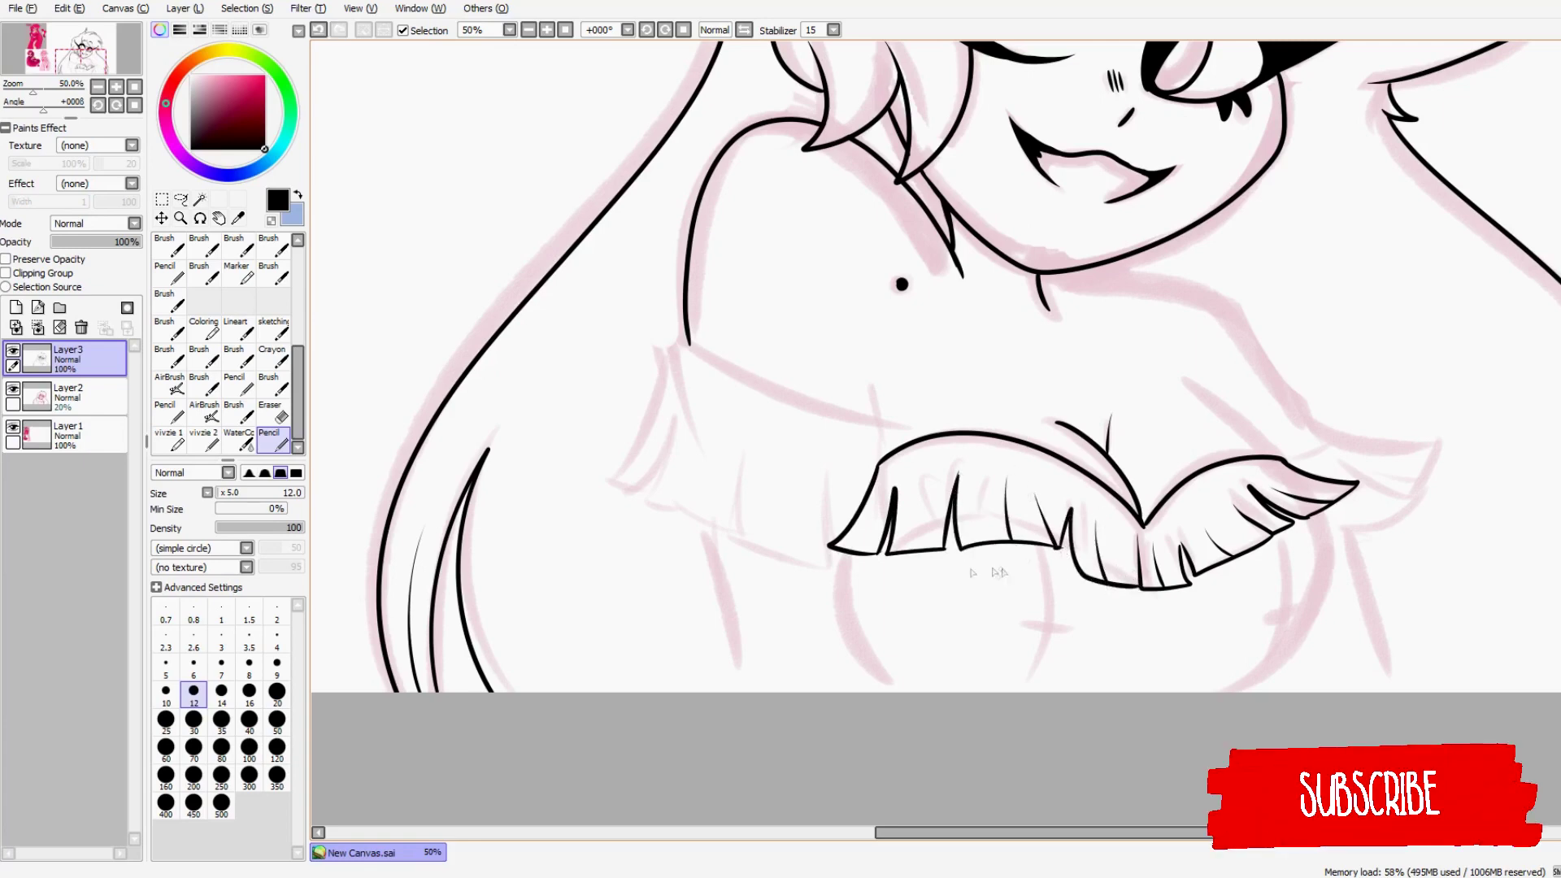
Step: Ink the bodice contours below the fringe, with curved seam lines and short cross stitches on both sides
drag(845, 551, 895, 693)
drag(1055, 634, 1067, 632)
drag(1283, 546, 1257, 675)
drag(1272, 616, 1304, 608)
mouse_move(1318, 514)
mouse_down()
mouse_move(1333, 578)
mouse_move(1223, 696)
mouse_move(1242, 693)
mouse_up()
key(ctrl+z)
key(ctrl+z)
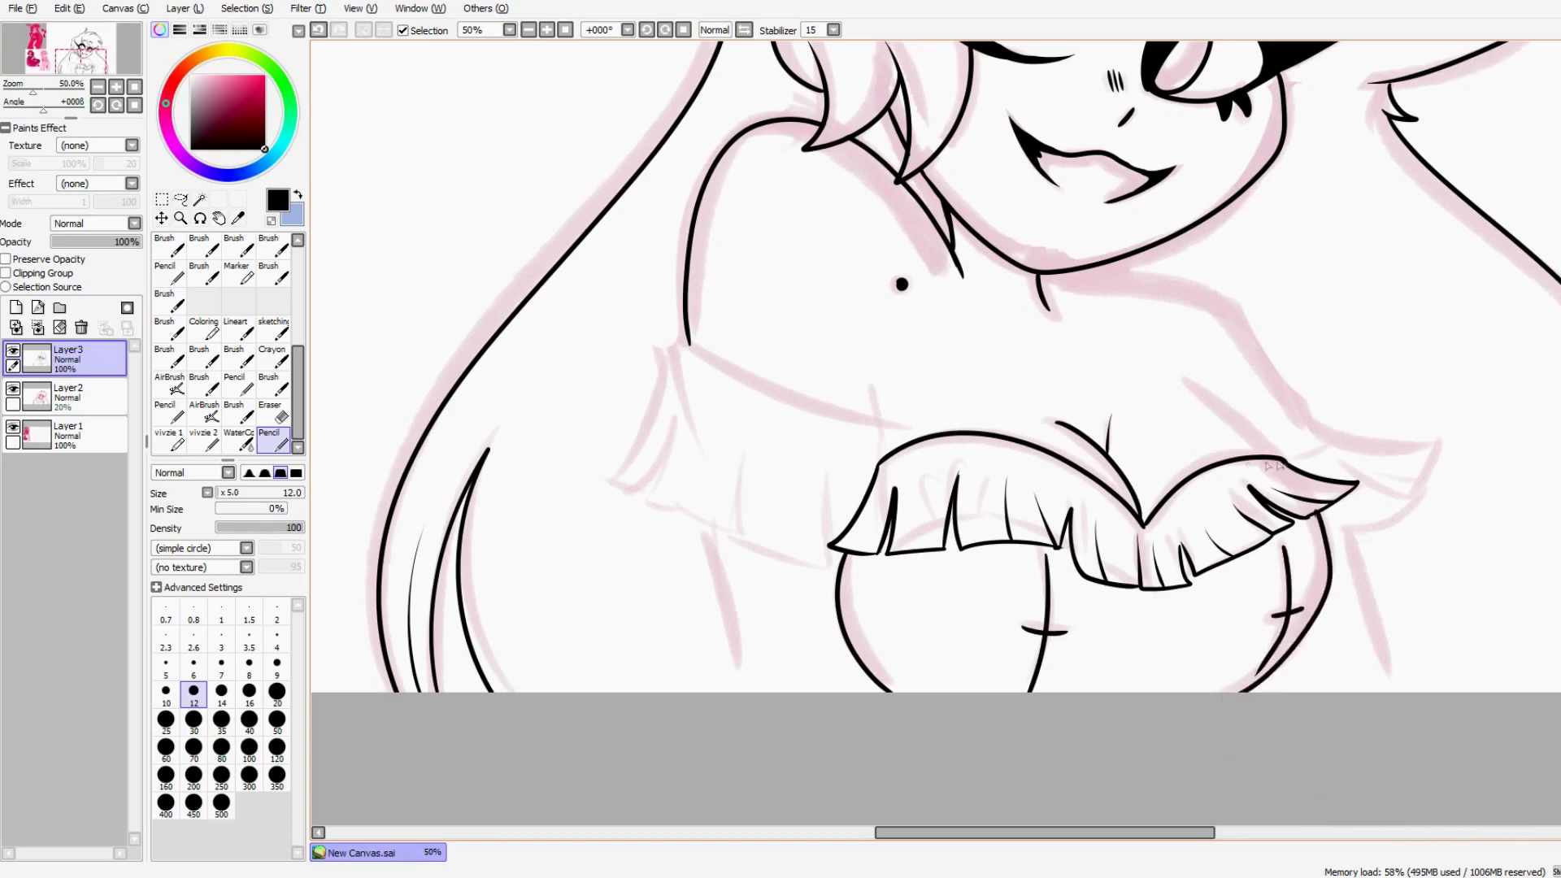
Step: Ink the underarm crease line rising from the right end of the neckline
key(ctrl+z)
mouse_move(1283, 460)
mouse_down()
mouse_move(1170, 380)
mouse_move(1197, 396)
mouse_up()
key(ctrl+z)
key(ctrl+z)
Step: Ink both off-shoulder sleeves with their fringes and the arm lines beneath them
drag(1256, 486, 1334, 549)
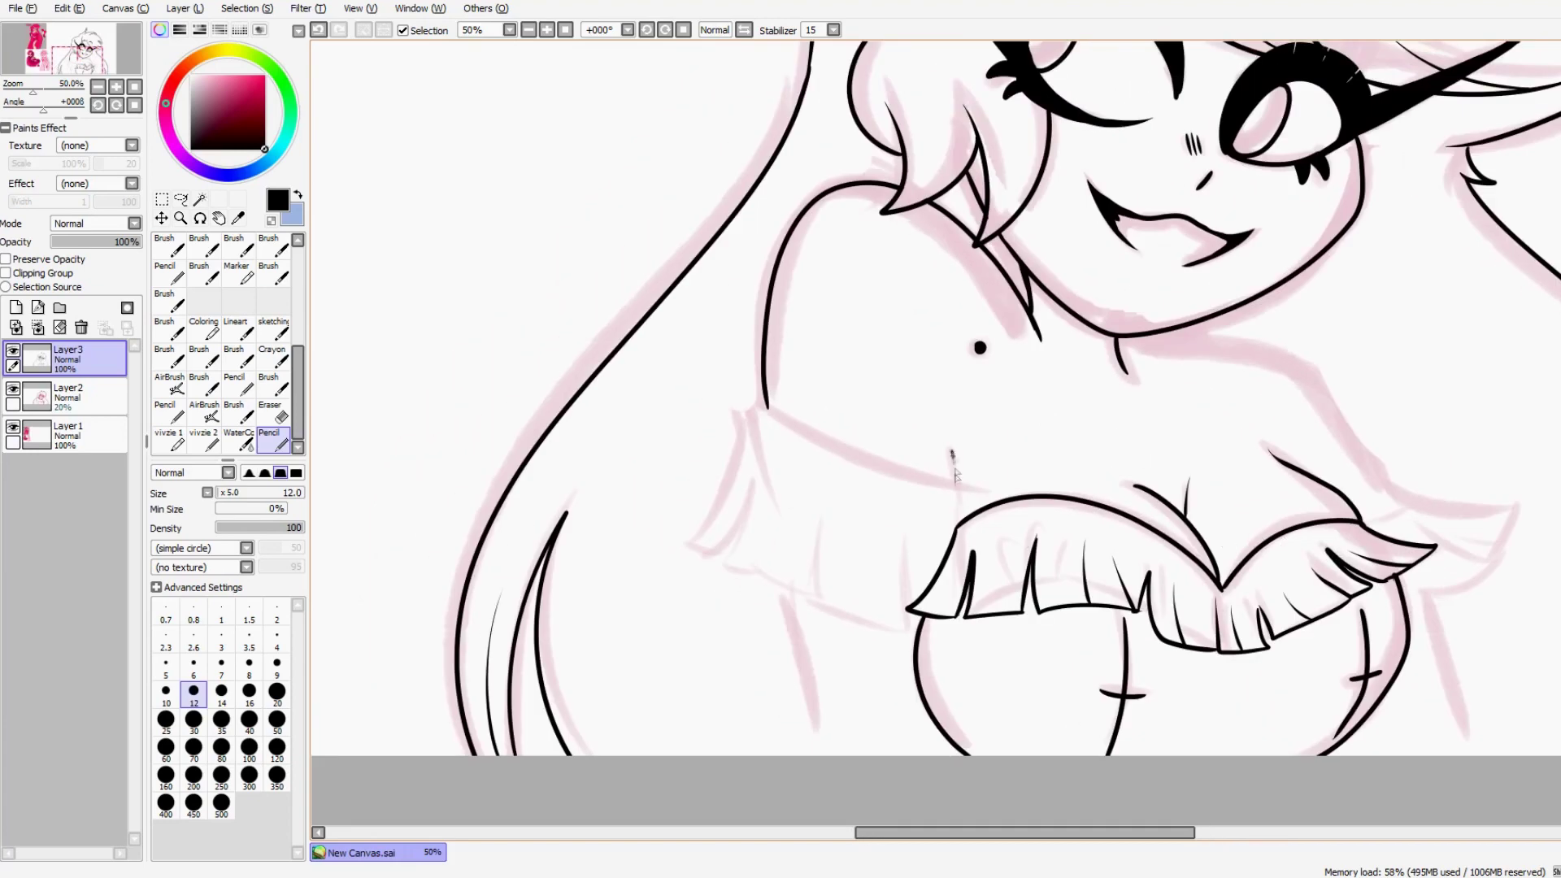
drag(844, 453, 761, 403)
drag(763, 406, 744, 494)
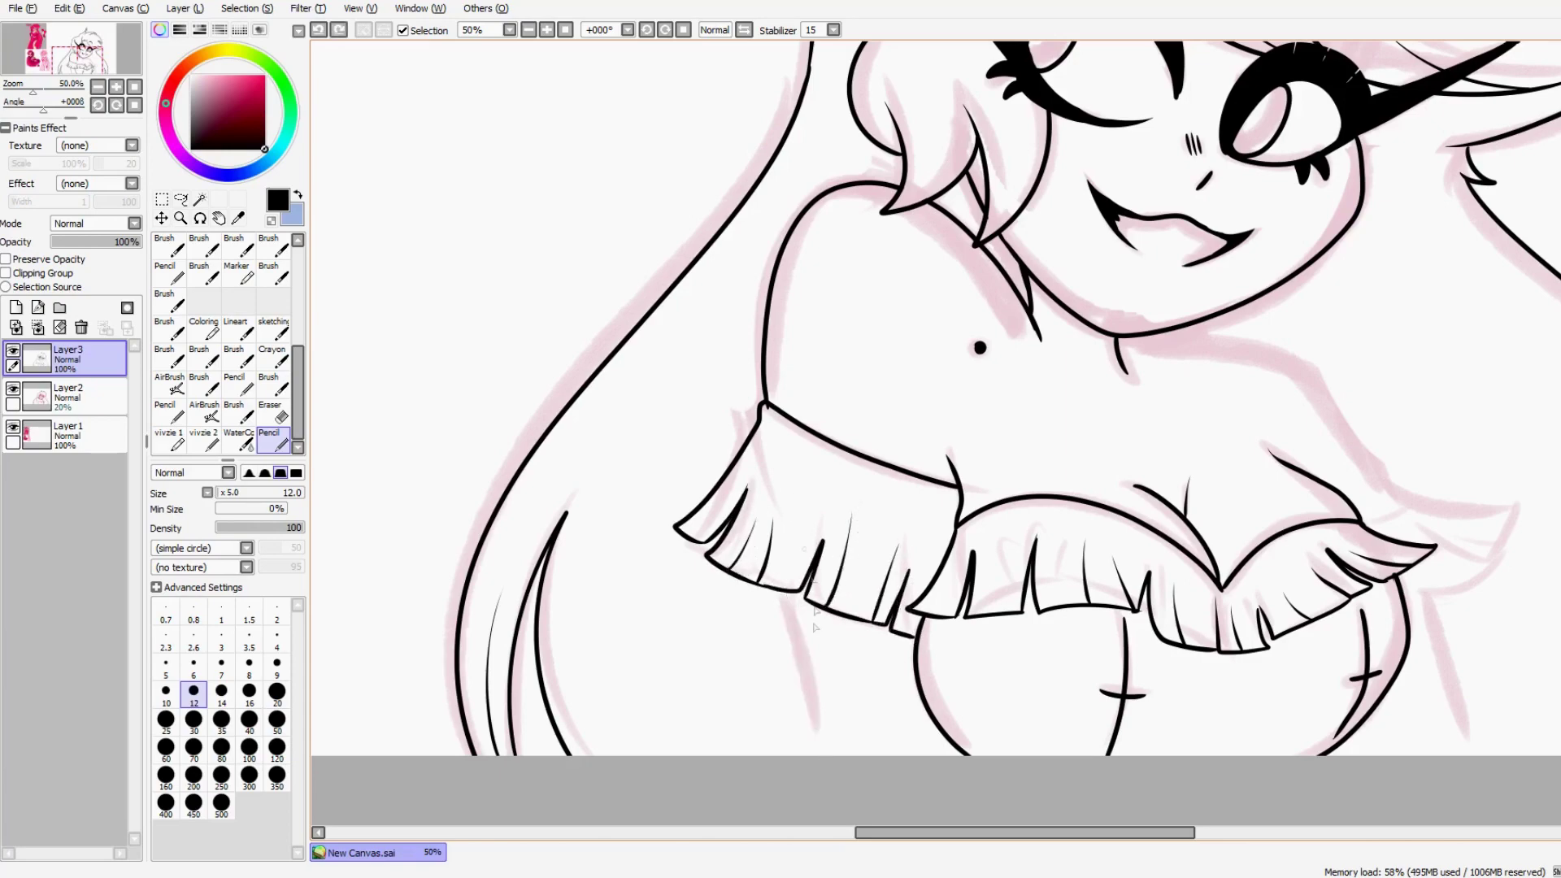
mouse_move(1548, 578)
mouse_down()
mouse_move(1204, 557)
mouse_move(1160, 608)
mouse_move(1106, 601)
mouse_up()
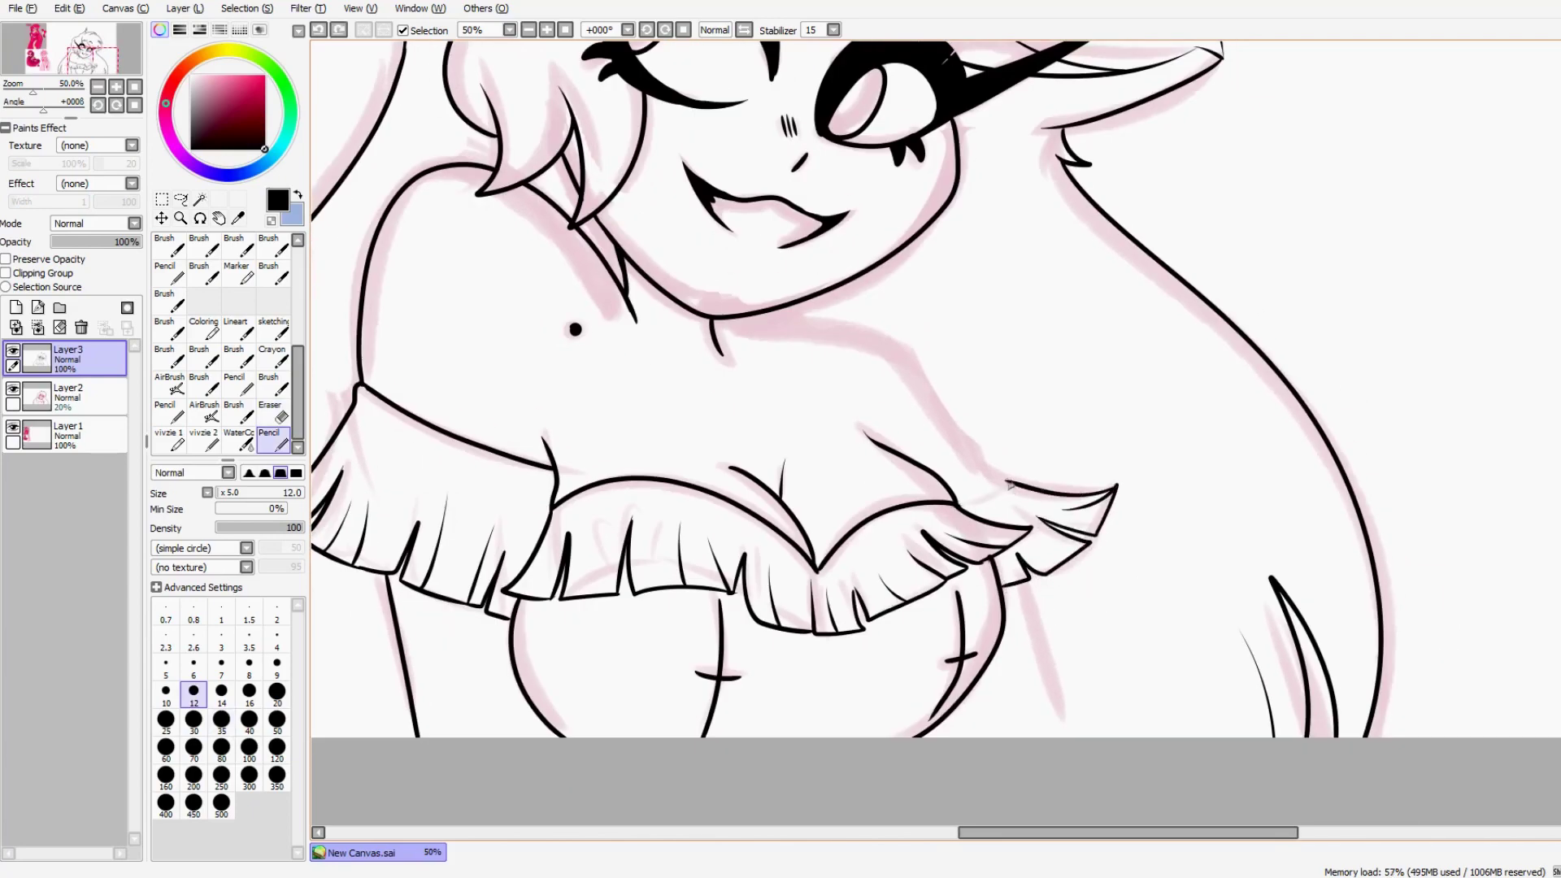
scroll(1048, 713, down, 2)
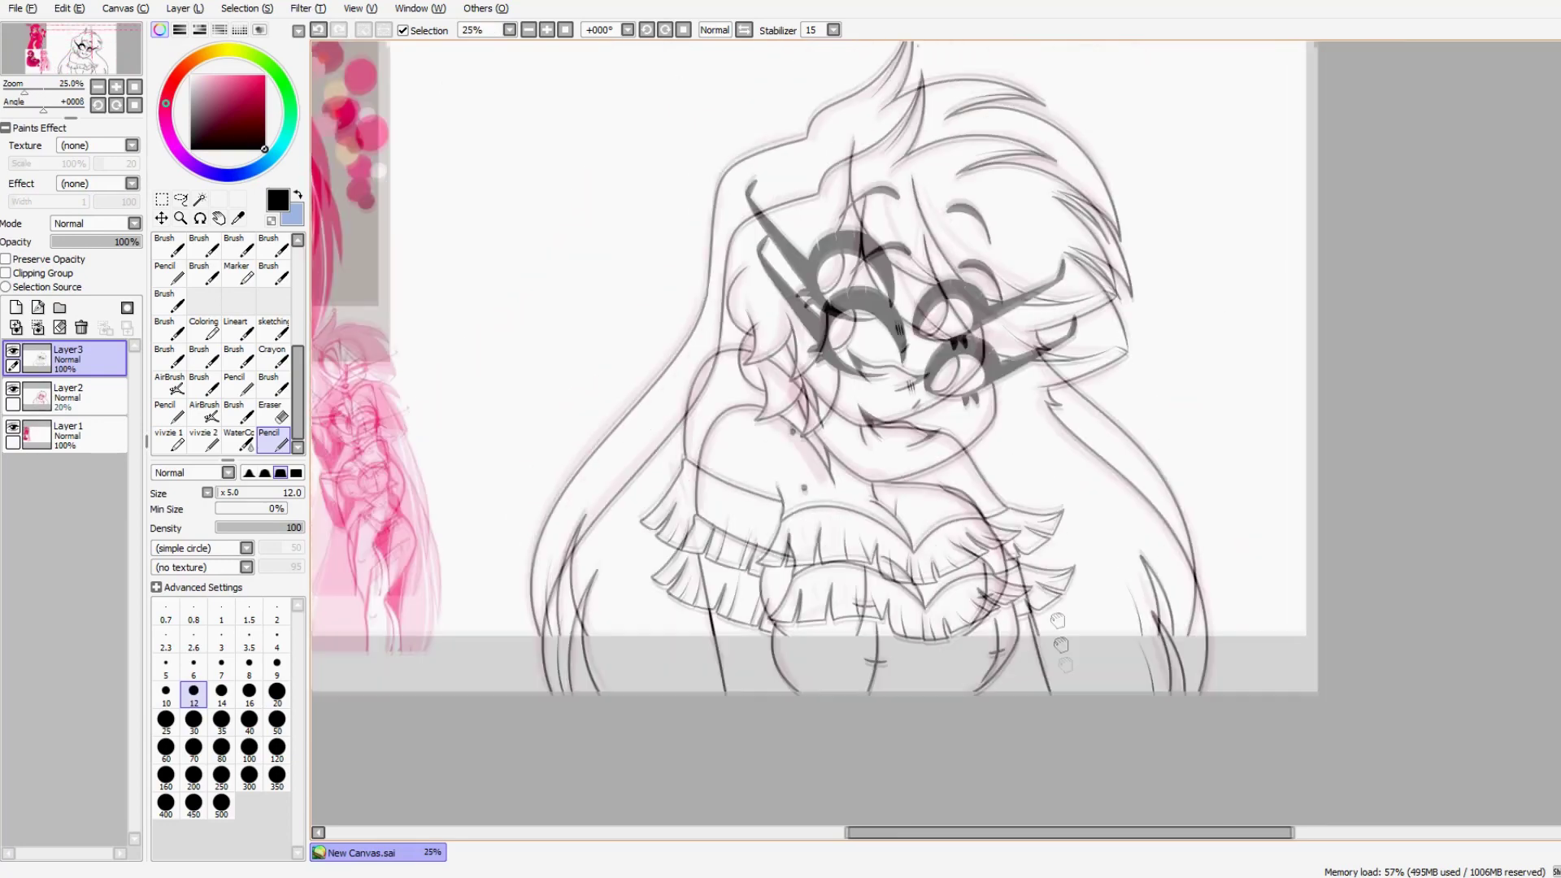
Step: Hide the sketch on Layer2 and delete the lassoed open mouth from the line art
click(13, 388)
mouse_move(958, 527)
mouse_down()
mouse_move(1144, 547)
mouse_move(1097, 509)
mouse_up()
click(181, 199)
key(Delete)
key(ctrl+d)
Step: Ink a small closed smile over the redisplayed sketch and hide Layer2 again
click(13, 388)
click(268, 439)
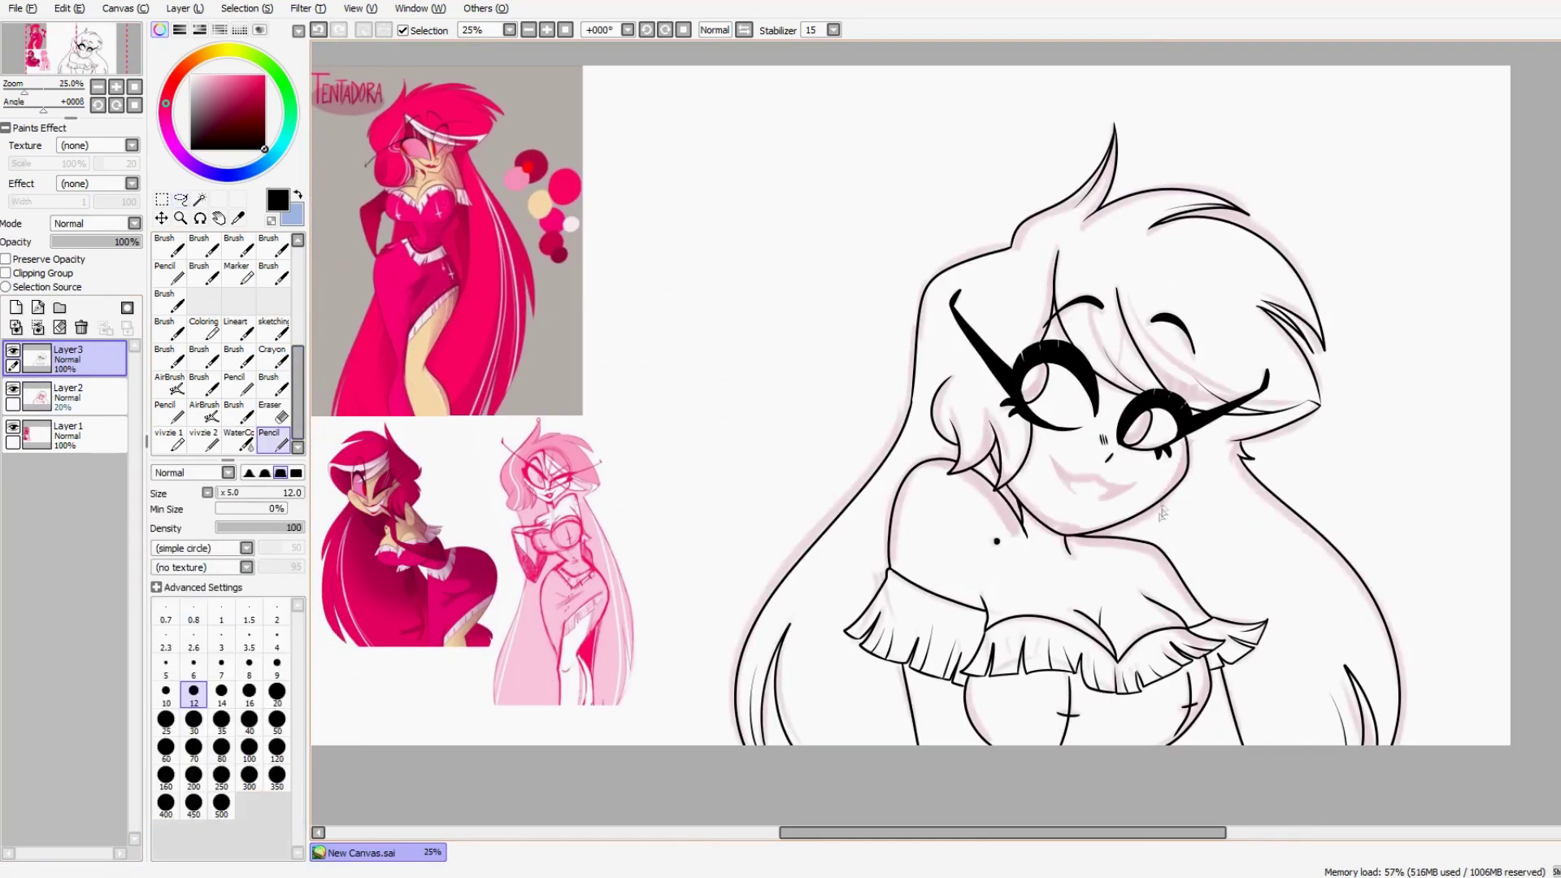
scroll(1126, 511, up, 1)
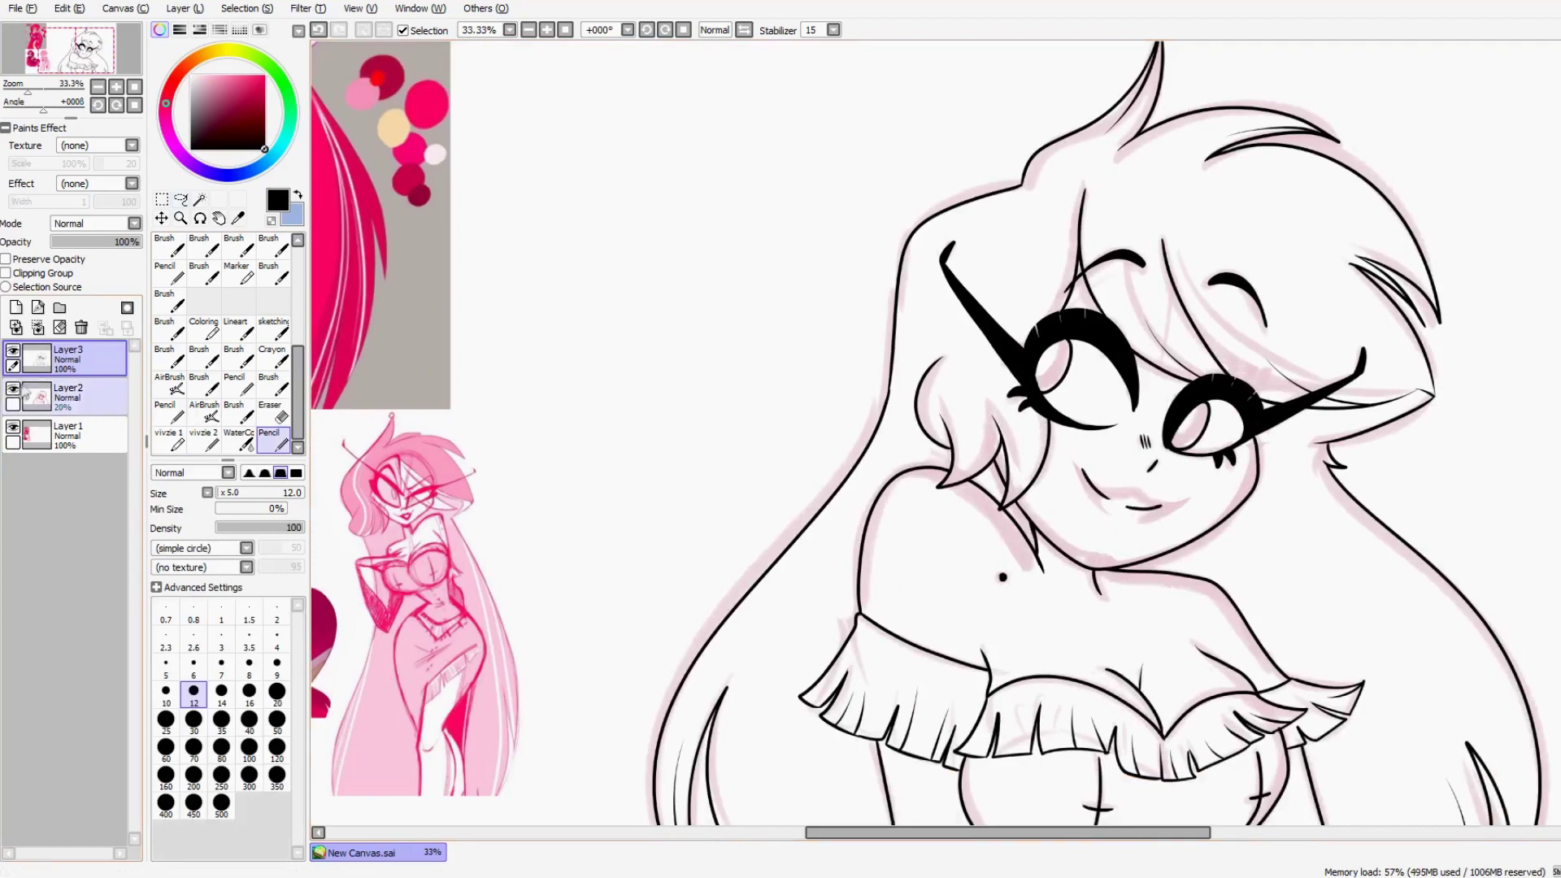
click(13, 388)
Step: Select the closed smile with the Lasso, reposition it on the face with a transform and deselect
scroll(1057, 521, up, 1)
click(181, 199)
mouse_move(1048, 532)
mouse_down()
mouse_move(904, 530)
mouse_move(1004, 579)
mouse_up()
key(ctrl+t)
click(184, 594)
mouse_move(974, 491)
mouse_down()
mouse_move(1092, 459)
mouse_move(1057, 522)
mouse_up()
key(ctrl+d)
scroll(1010, 633, down, 3)
scroll(1011, 632, up, 3)
key(e)
key(n)
key(ctrl+z)
drag(1092, 446, 1055, 522)
key(ctrl+z)
key(e)
mouse_move(1092, 419)
mouse_down()
mouse_move(894, 615)
mouse_move(1077, 438)
mouse_move(930, 622)
mouse_move(858, 620)
mouse_up()
key(n)
key(ctrl+z)
Step: Nudge the line art around the nose and mouth slightly with a transform and deselect
scroll(1070, 589, down, 2)
scroll(1066, 571, up, 4)
drag(935, 695, 1137, 536)
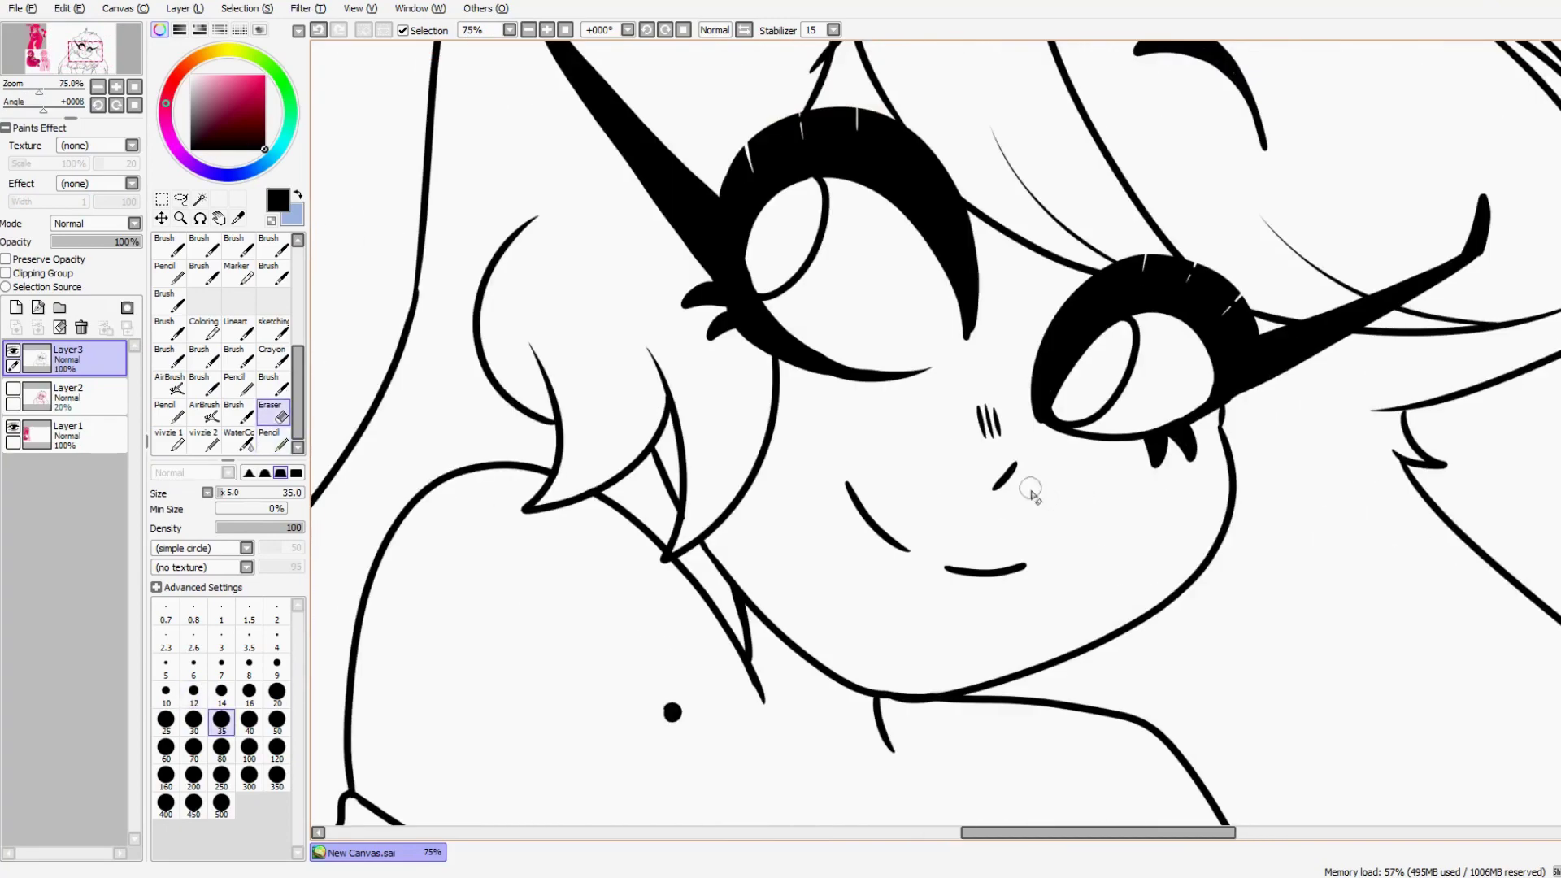
key(m)
key(ctrl+t)
mouse_move(988, 459)
mouse_down()
mouse_move(1021, 493)
mouse_move(1003, 464)
mouse_up()
key(Return)
key(ctrl+d)
Step: Add a new layer between the hidden sketch and the line art layer for the flat colours
scroll(1136, 555, down, 2)
drag(1046, 605, 1185, 647)
click(81, 397)
click(17, 307)
Step: Select the face, shoulder and chest regions from the line art and fill them on Layer4 with the reference's beige skin colour
click(84, 356)
click(200, 199)
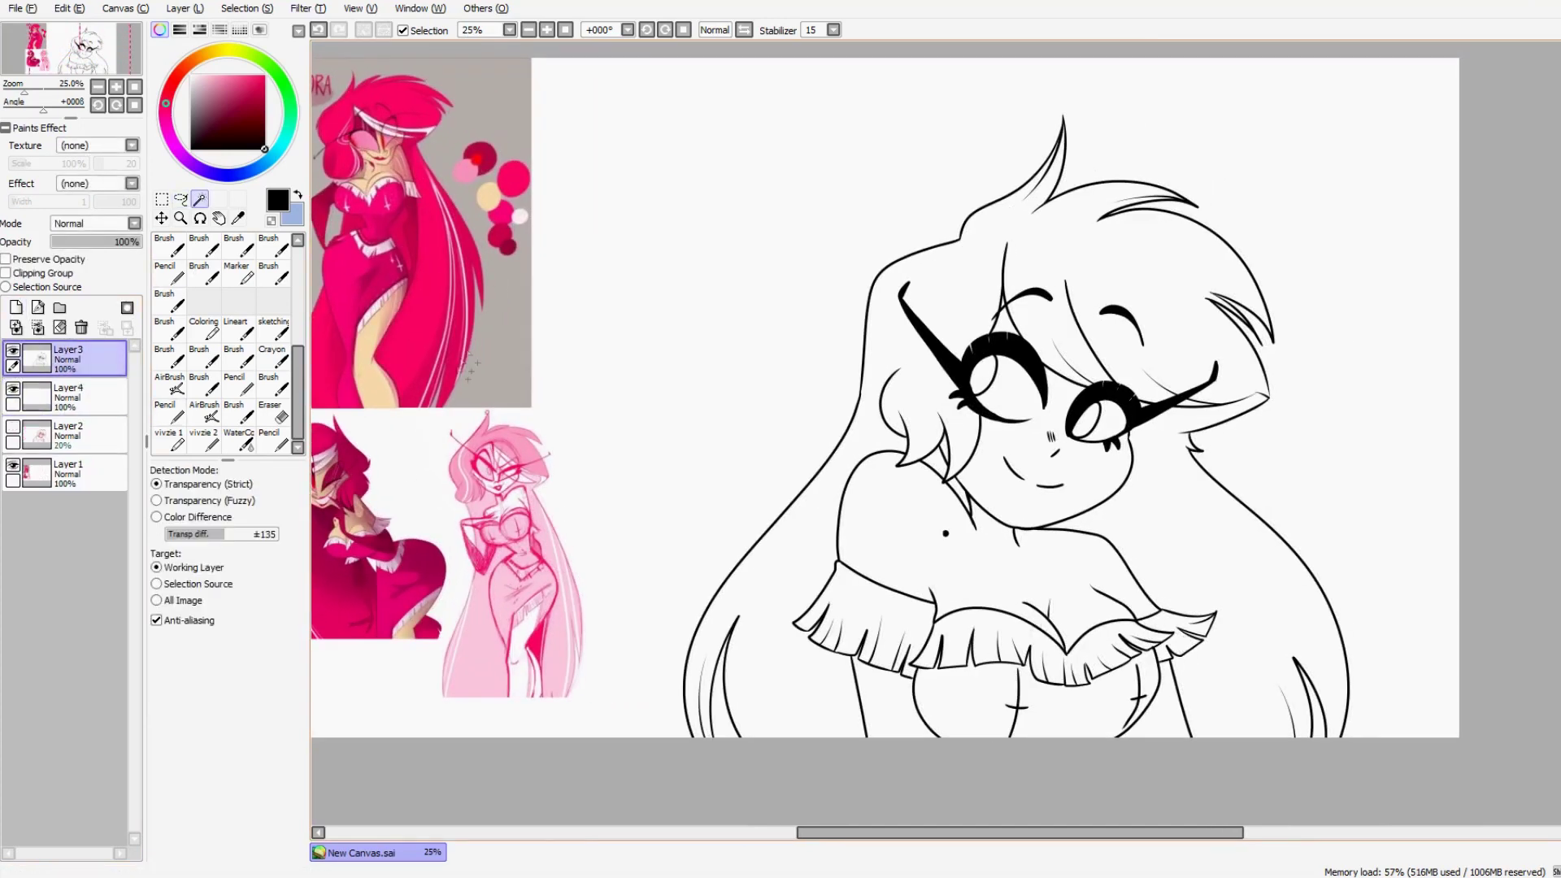
alt+click(489, 196)
click(1013, 456)
click(1005, 324)
click(945, 452)
click(1048, 573)
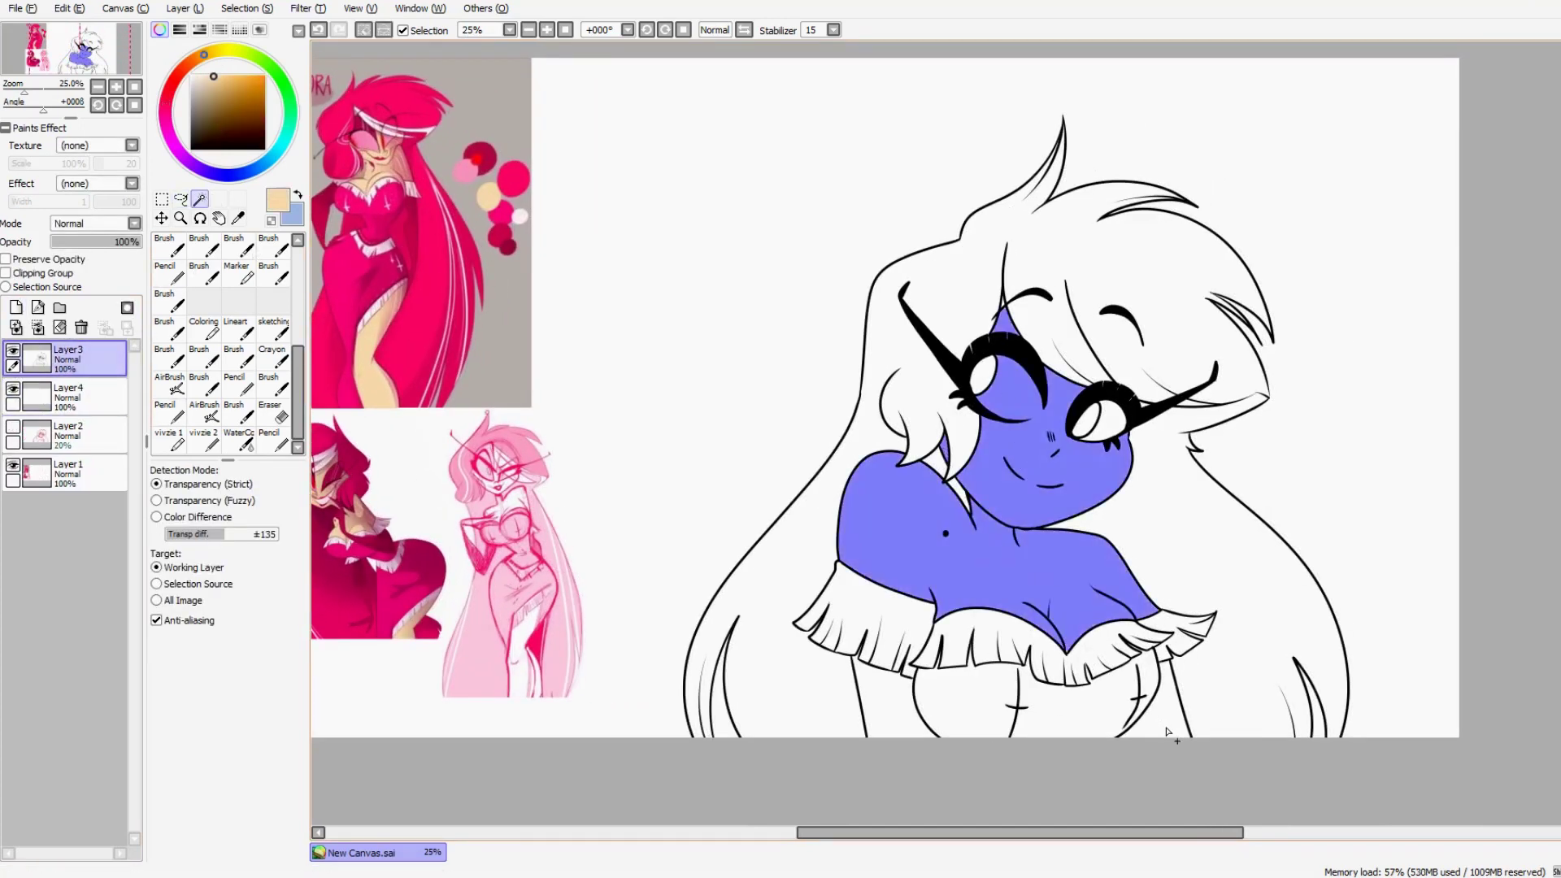
click(84, 397)
key(ctrl+f)
key(ctrl+d)
click(84, 358)
alt+click(403, 99)
click(919, 325)
key(ctrl+z)
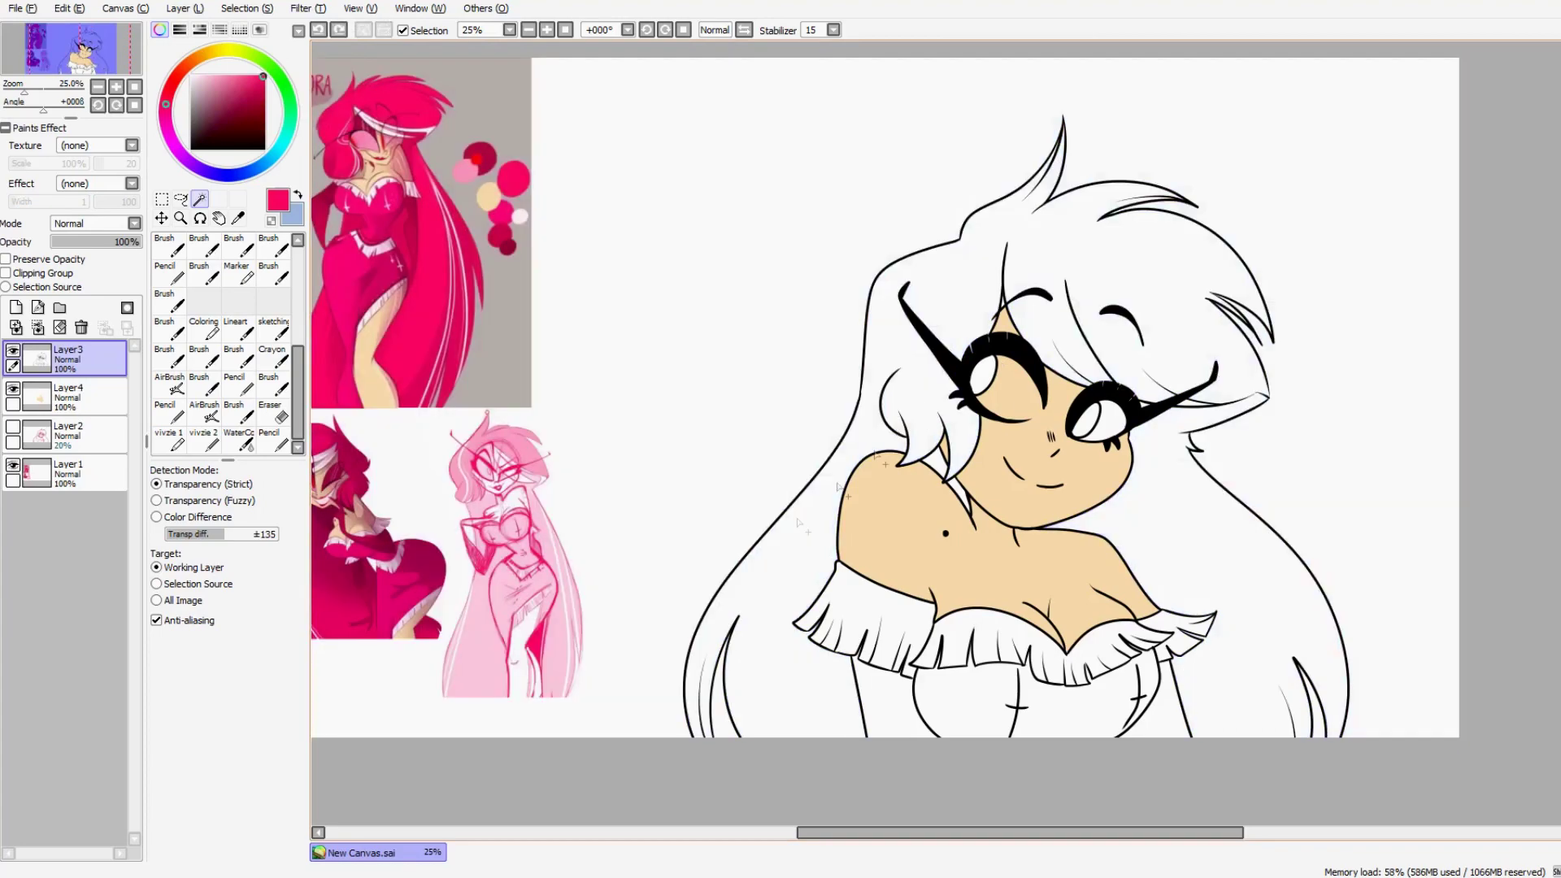
Step: Close the gaps in the hair's line art on Layer3 with the black Pencil
click(269, 439)
drag(1381, 722, 1255, 845)
scroll(1185, 540, up, 2)
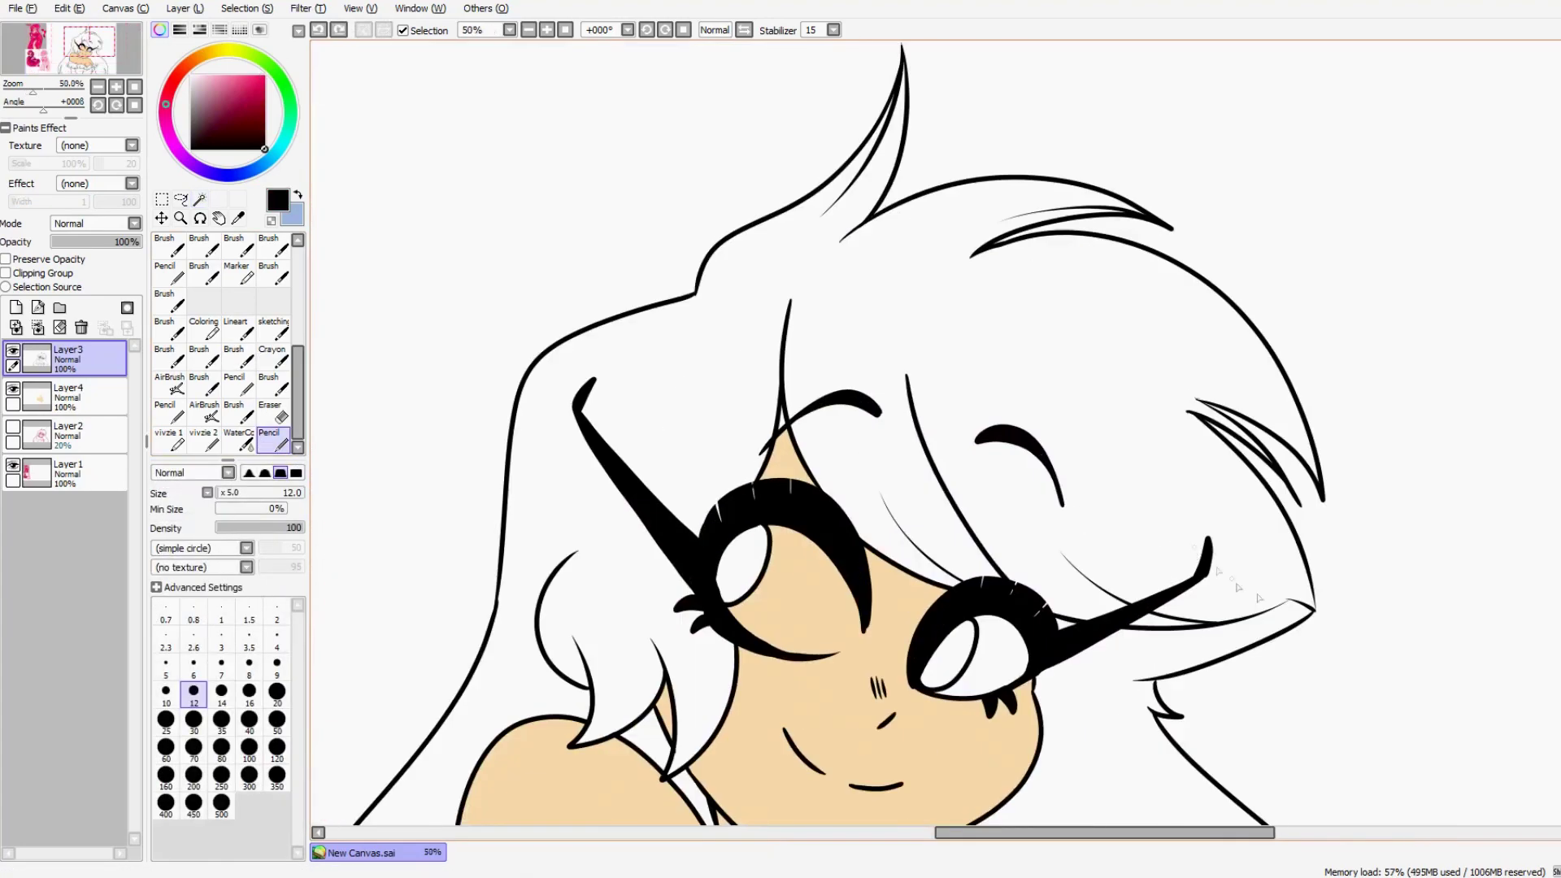
drag(959, 797, 1118, 390)
Step: Select the hair regions with the Magic Wand and fill them on Layer4 with the reference's hot pink
click(199, 199)
click(528, 349)
click(1393, 209)
scroll(935, 433, down, 2)
drag(813, 406, 968, 608)
alt+click(524, 137)
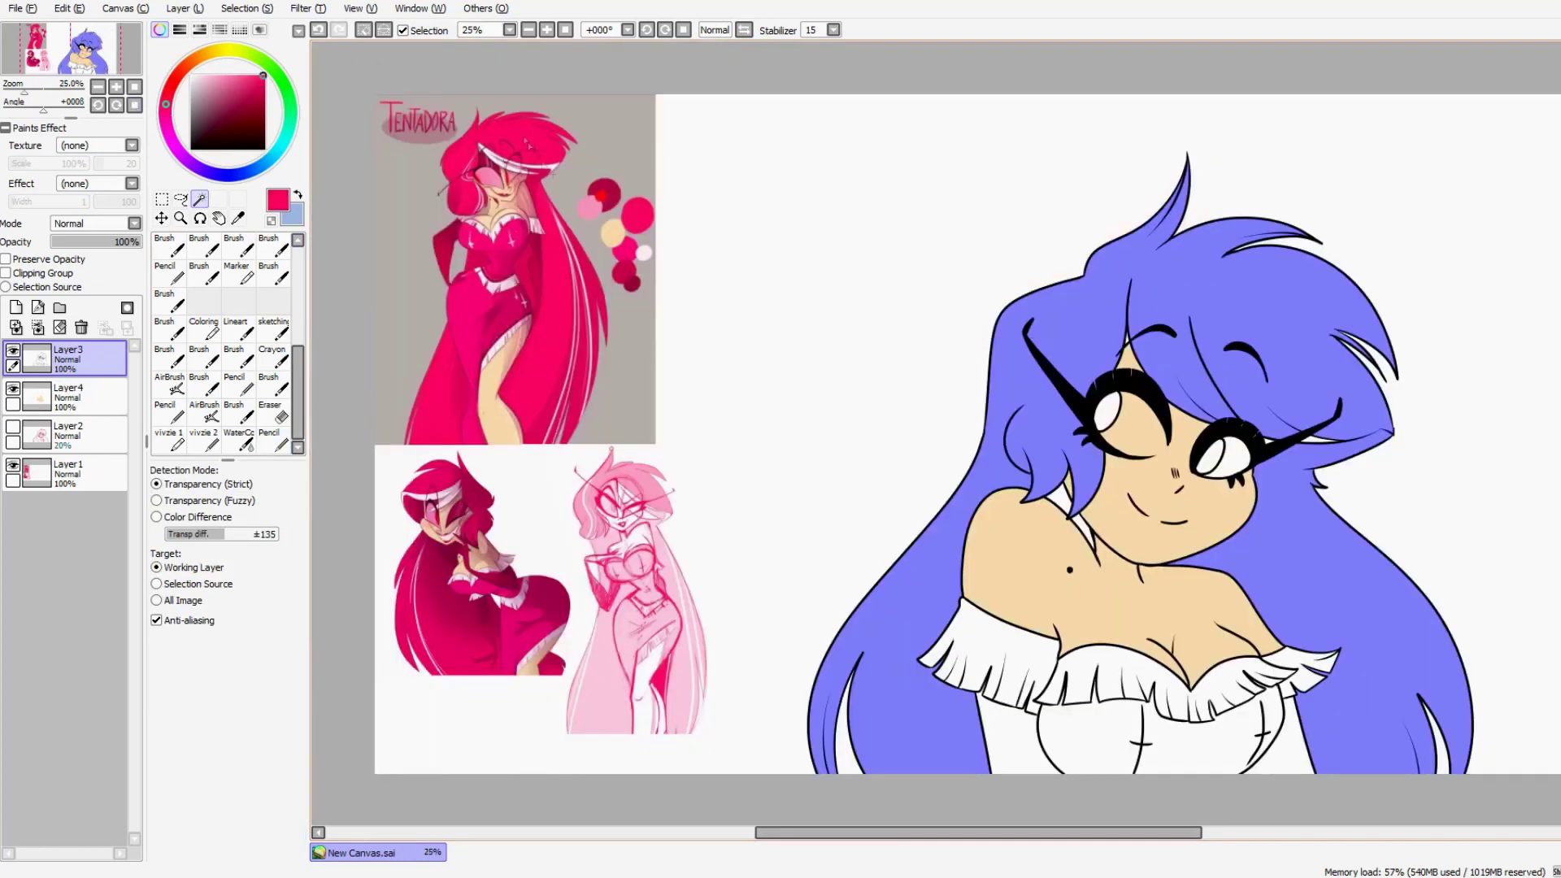
click(81, 397)
key(ctrl+f)
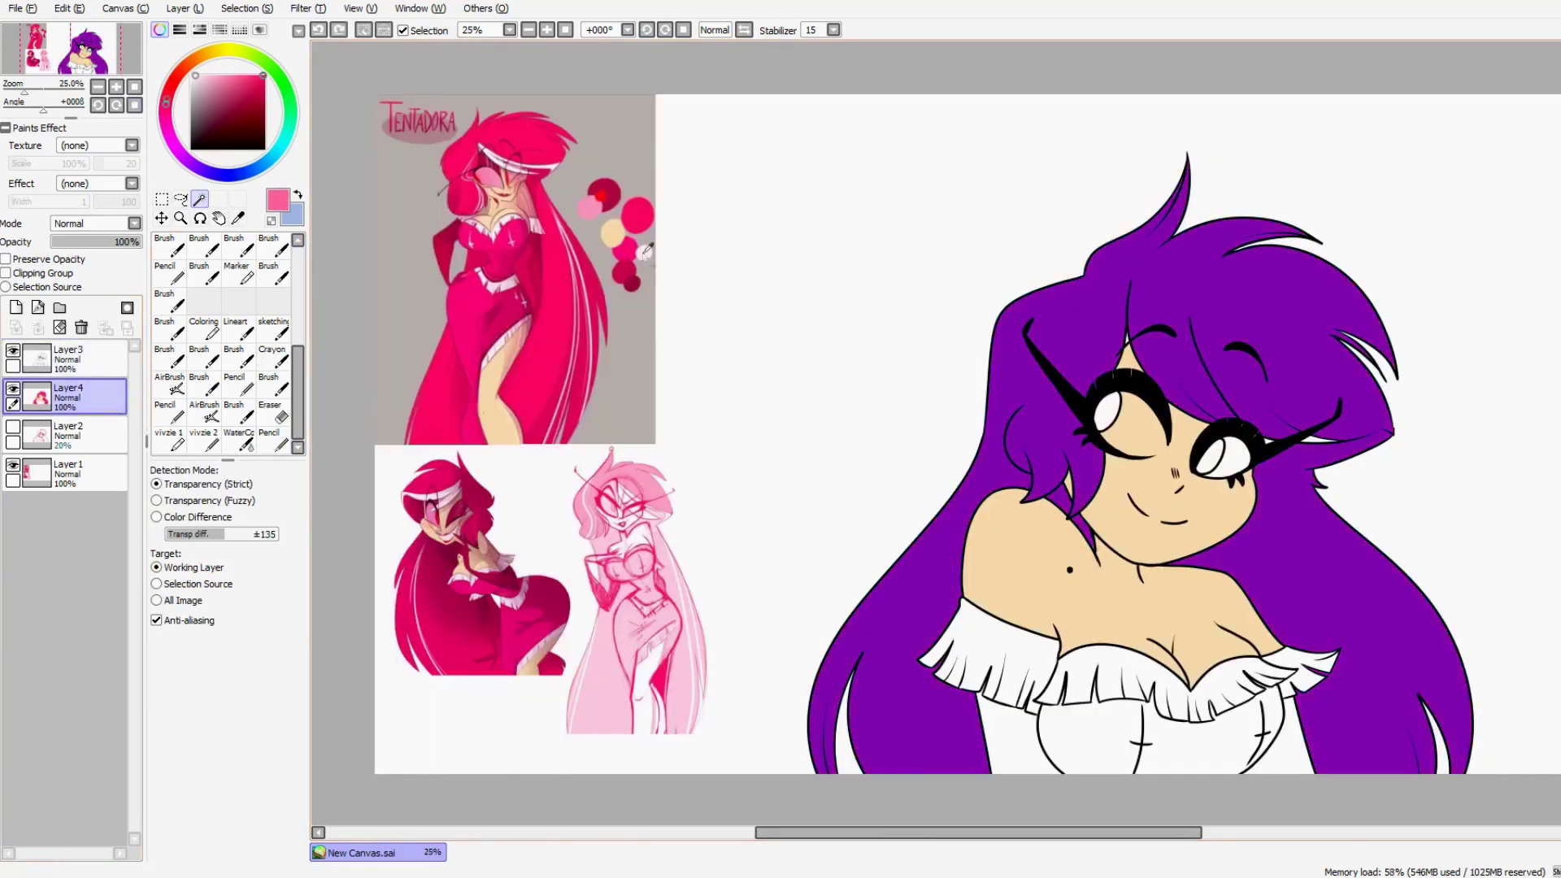
Step: Paint pale white streaks in the bangs with the Pencil at size 105, using the reference's off-white, and deselect
alt+click(643, 253)
click(271, 440)
click(235, 493)
key(ctrl+z)
drag(1130, 282, 1209, 421)
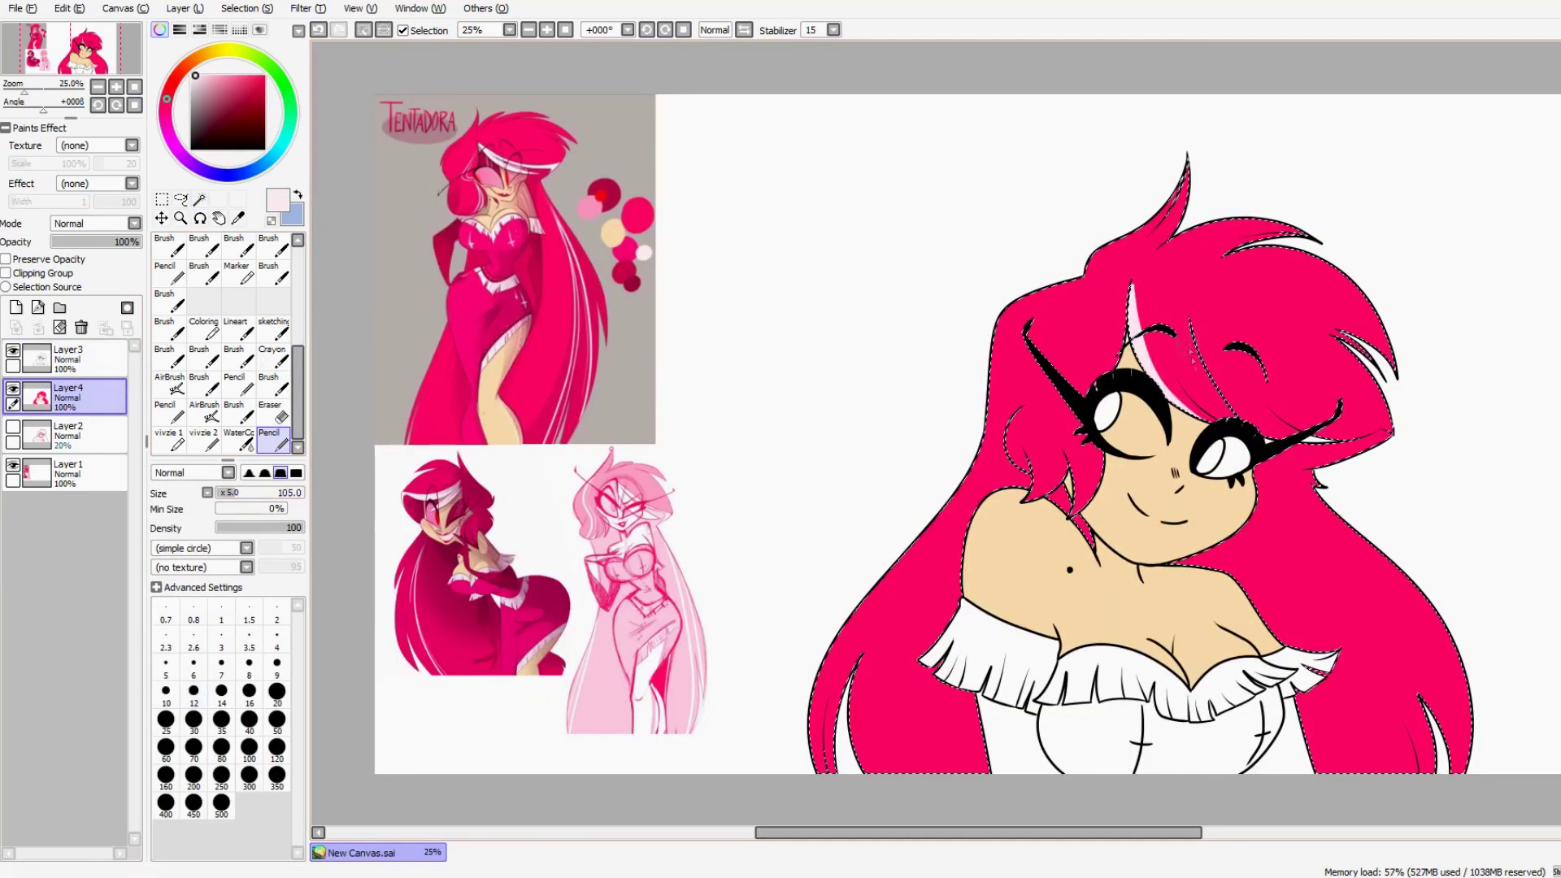
drag(1131, 289, 1237, 423)
mouse_move(1191, 321)
mouse_down()
mouse_move(1420, 435)
mouse_move(1350, 442)
mouse_up()
key(ctrl+z)
mouse_move(1211, 375)
mouse_down()
mouse_move(1259, 433)
mouse_move(1218, 462)
mouse_up()
key(ctrl+z)
key(ctrl+d)
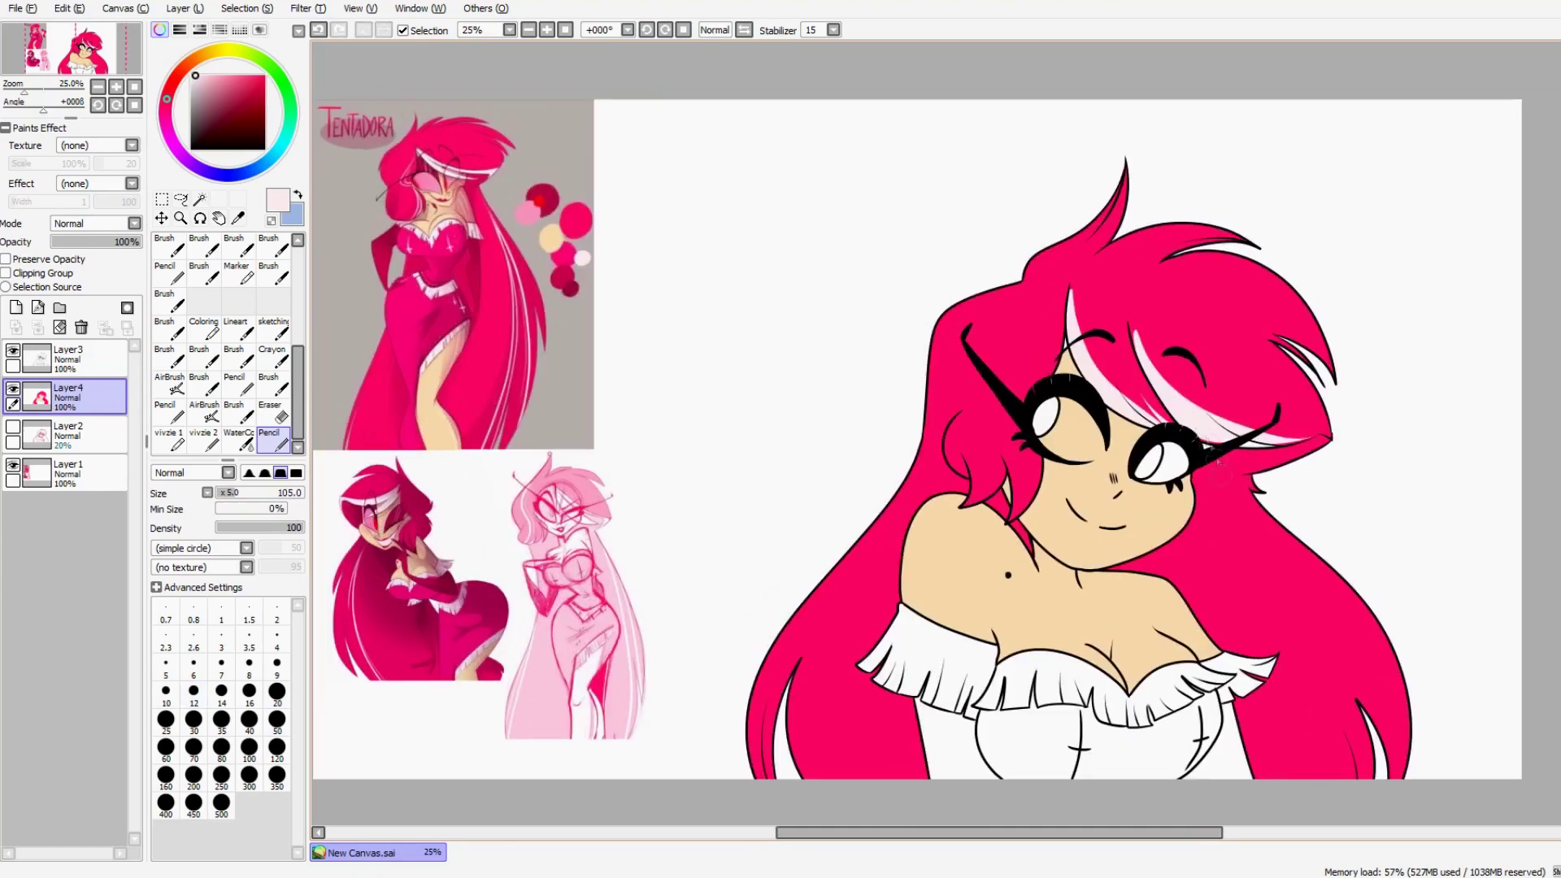
Step: Paint thin pale streaks down the long hair on the right side
mouse_move(1338, 772)
mouse_down()
mouse_move(1275, 587)
mouse_move(1314, 592)
mouse_move(1261, 547)
mouse_up()
key(ctrl+z)
key(ctrl+z)
drag(1322, 780, 1311, 722)
Step: Select both irises from the line art, fill them with red on Layer4 and deselect
click(85, 358)
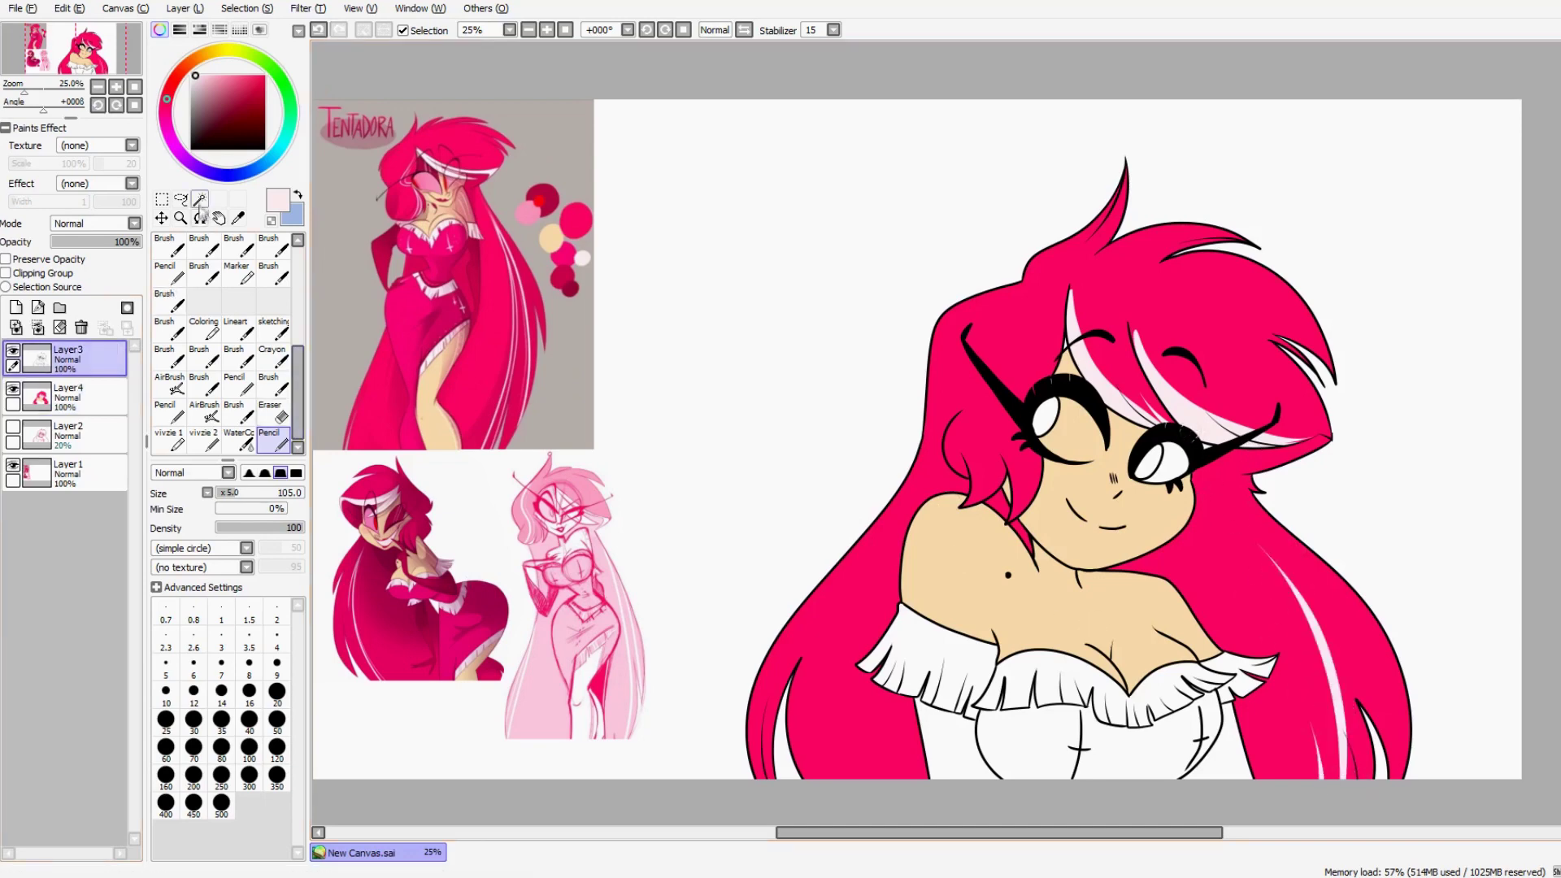
click(199, 199)
click(1046, 419)
click(1148, 462)
click(86, 396)
key(ctrl+f)
key(ctrl+d)
Step: Paint dark crimson eyeshadow above the eyes on Layer4 with a smaller Pencil, retouching its edges with sampled colours
click(85, 358)
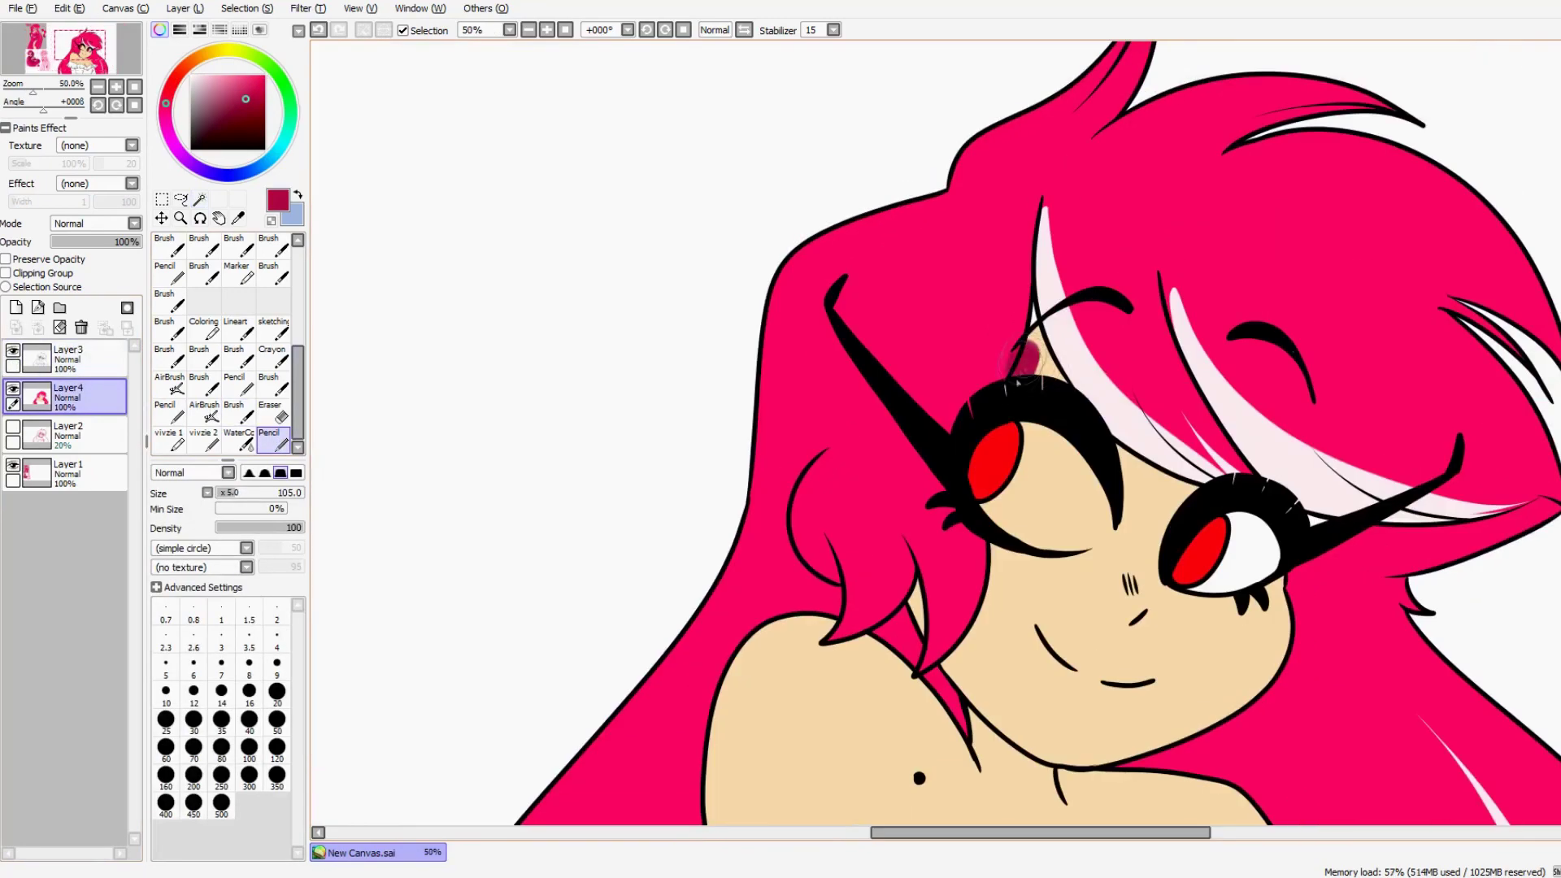
click(199, 199)
click(273, 439)
scroll(1044, 349, up, 1)
key(bracketleft)
key(bracketleft)
key(bracketleft)
key(bracketleft)
key(bracketleft)
key(bracketleft)
key(bracketleft)
key(bracketleft)
key(bracketleft)
key(bracketleft)
key(bracketleft)
key(bracketleft)
drag(1044, 337, 1082, 325)
right_click(1211, 488)
drag(1060, 243, 1063, 278)
right_click(1064, 302)
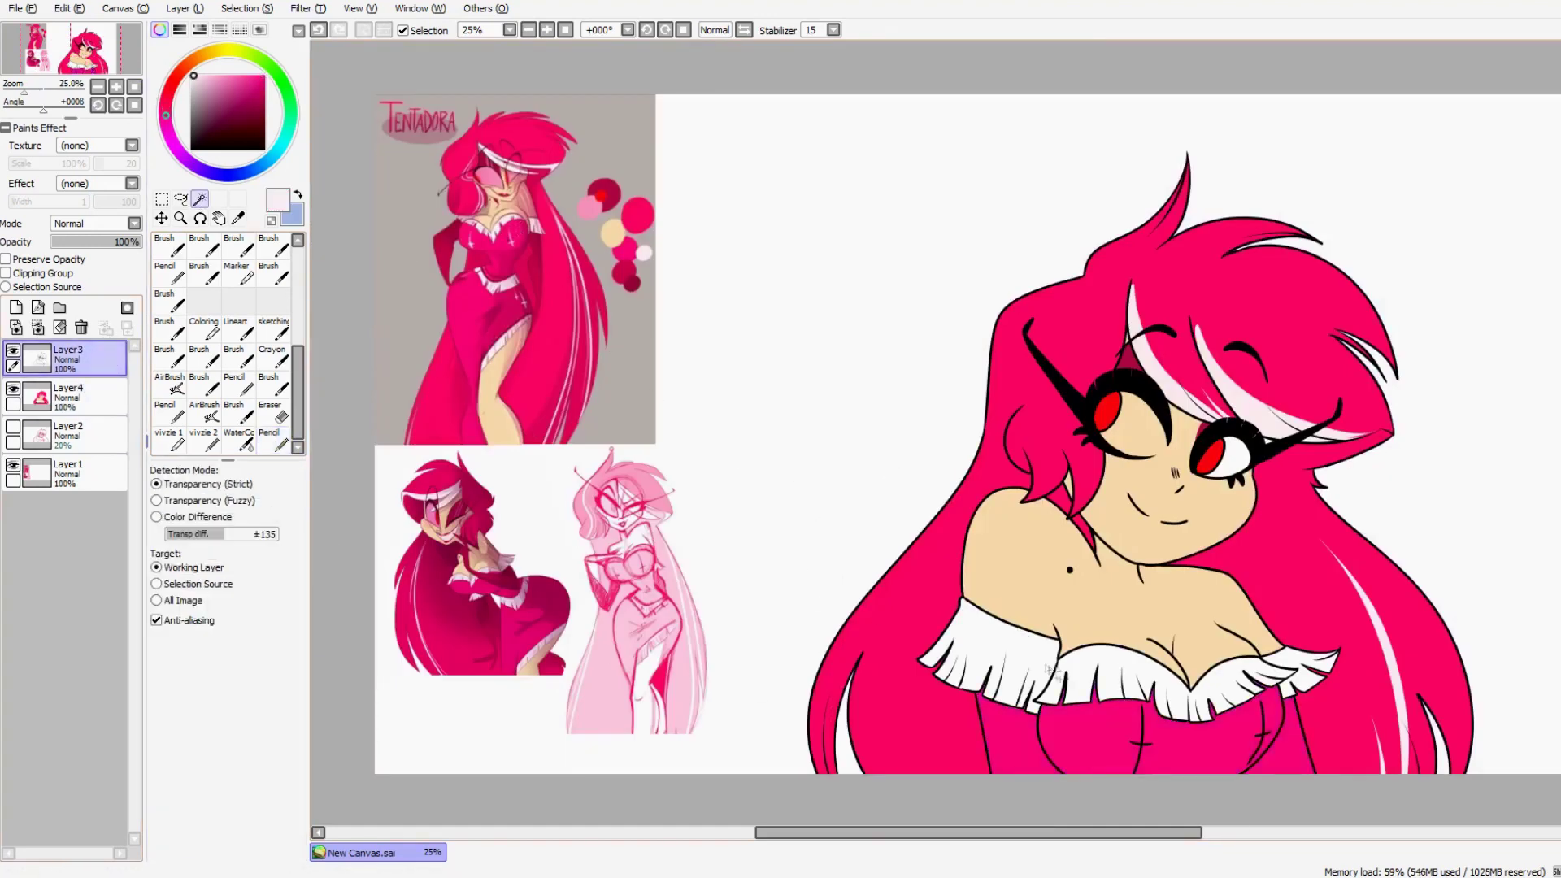
Step: Select the neckline ruffle areas from the line art and fill them with off-white on Layer4
click(1049, 671)
click(1306, 667)
click(68, 397)
key(ctrl+f)
Step: Paint the whites of both eyes pink on Layer4 with the Pencil, using the reference palette's pink, and undo stray strokes
click(68, 359)
right_click(589, 208)
click(272, 440)
click(68, 396)
scroll(1248, 431, up, 4)
mouse_move(1219, 455)
mouse_down()
mouse_move(1171, 561)
mouse_move(1126, 587)
mouse_up()
mouse_move(793, 305)
mouse_down()
mouse_move(850, 499)
mouse_move(977, 545)
mouse_up()
mouse_move(846, 451)
mouse_down()
mouse_move(935, 325)
mouse_move(1025, 417)
mouse_move(996, 518)
mouse_move(919, 439)
mouse_move(1006, 503)
mouse_move(1064, 518)
mouse_move(1077, 504)
mouse_up()
right_click(1302, 504)
right_click(1154, 484)
key(ctrl+z)
right_click(1068, 478)
key(ctrl+z)
scroll(1101, 532, down, 4)
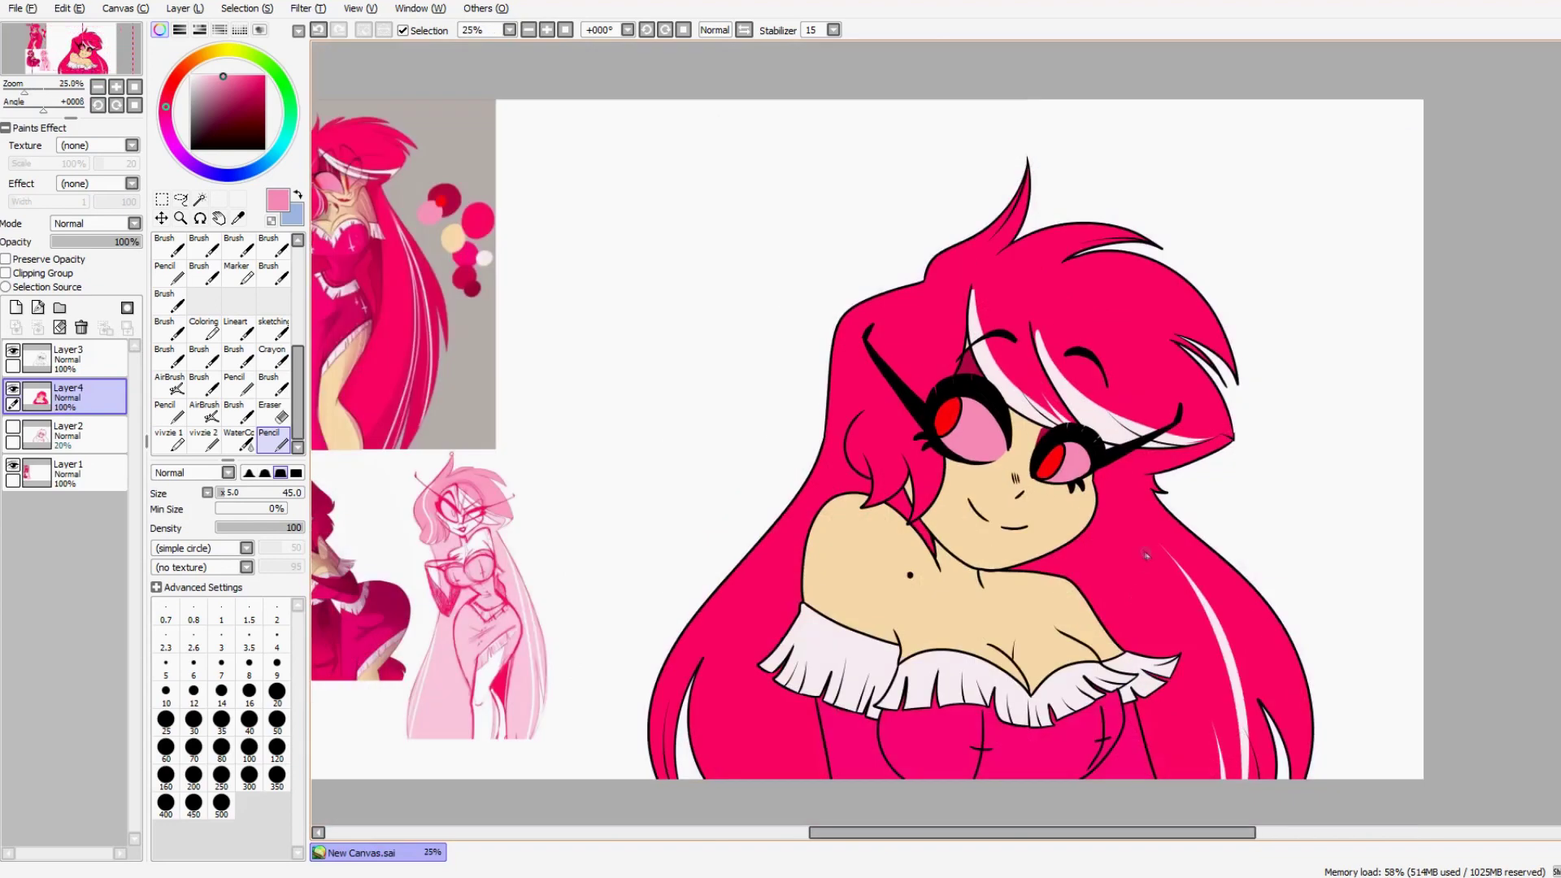
Step: Select both arms beside the bodice from the line art, fill them with the reference's dark crimson on Layer4 and deselect
drag(1112, 565, 1156, 581)
right_click(423, 284)
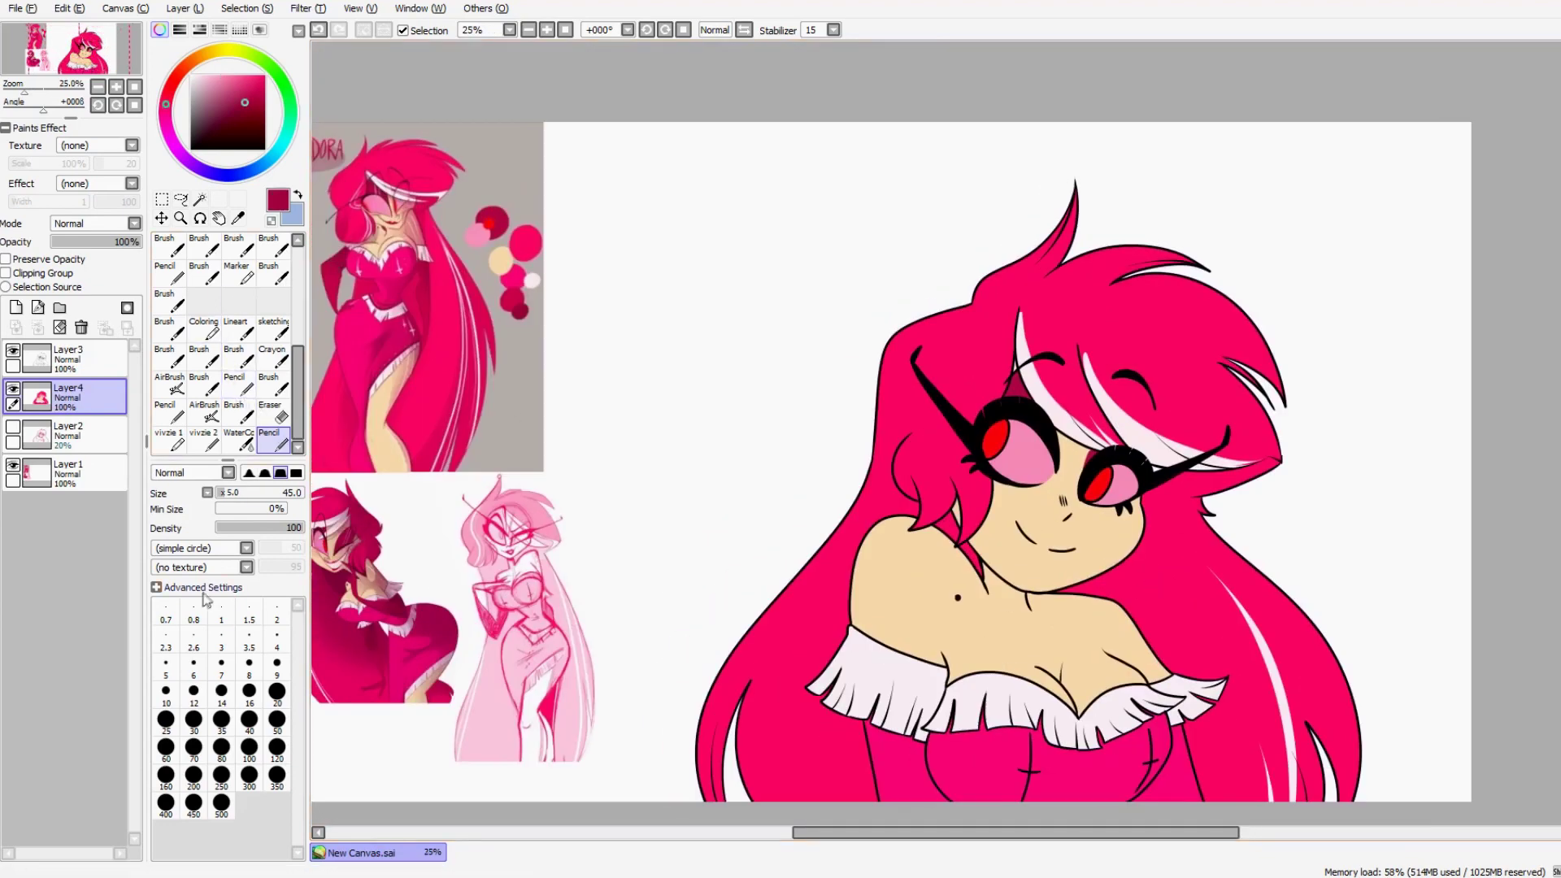
click(89, 359)
click(200, 199)
click(901, 765)
click(1171, 776)
click(90, 397)
key(ctrl+f)
key(ctrl+d)
Step: Preserve opacity on Layer3 and fill the line art with dark maroon
click(89, 359)
click(260, 131)
click(62, 260)
key(ctrl+f)
click(254, 118)
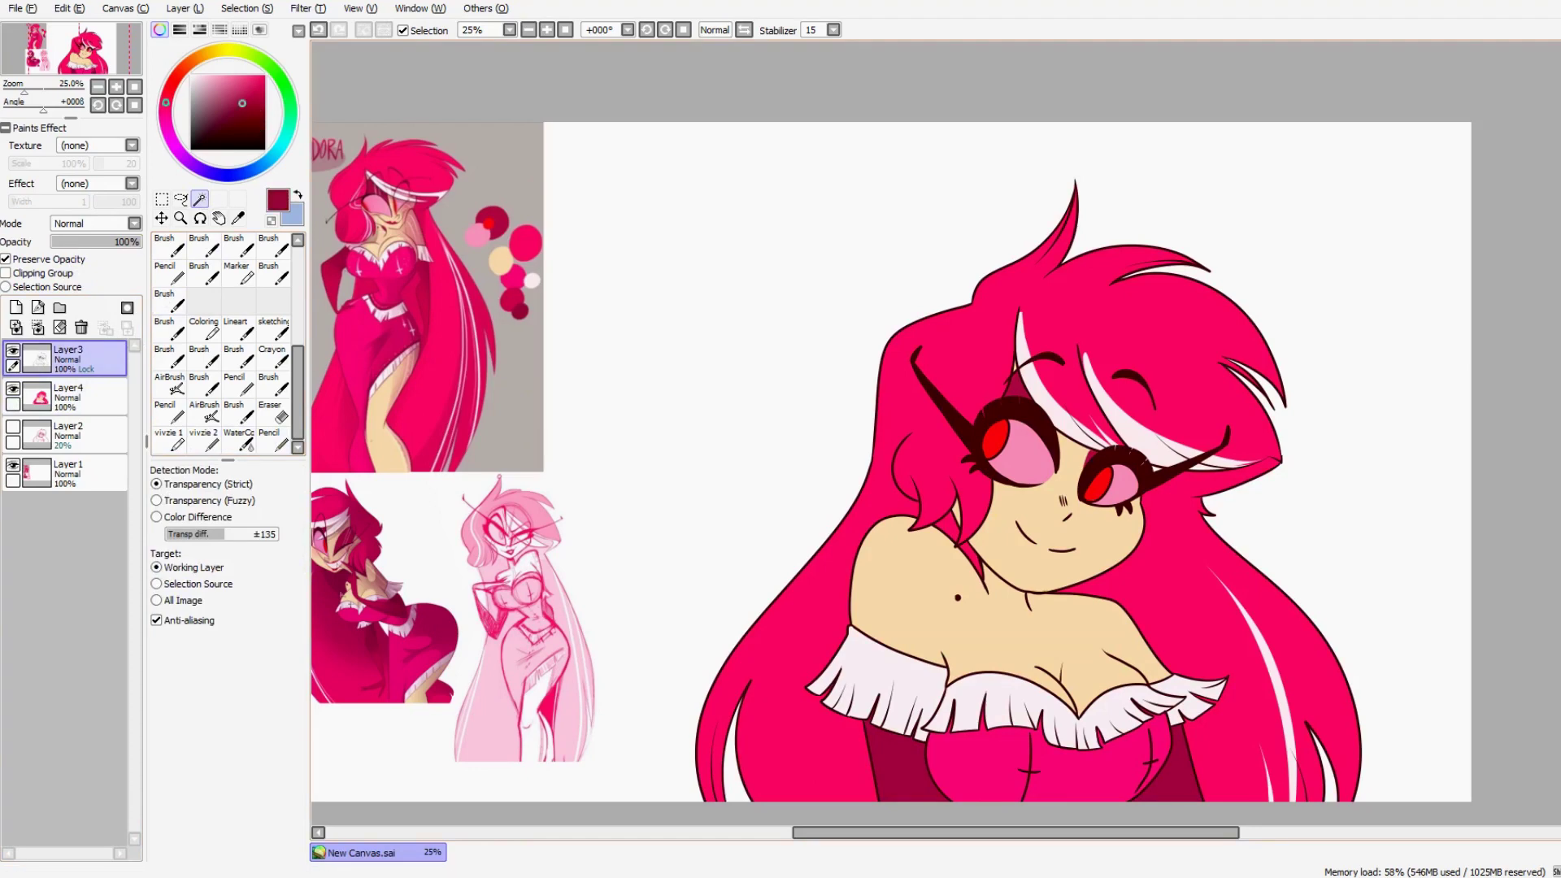
Step: Airbrush a near-black maroon over the lash and eye lines on Layer3
click(238, 139)
click(203, 411)
mouse_move(1001, 489)
mouse_down()
mouse_move(1029, 410)
mouse_move(1219, 422)
mouse_up()
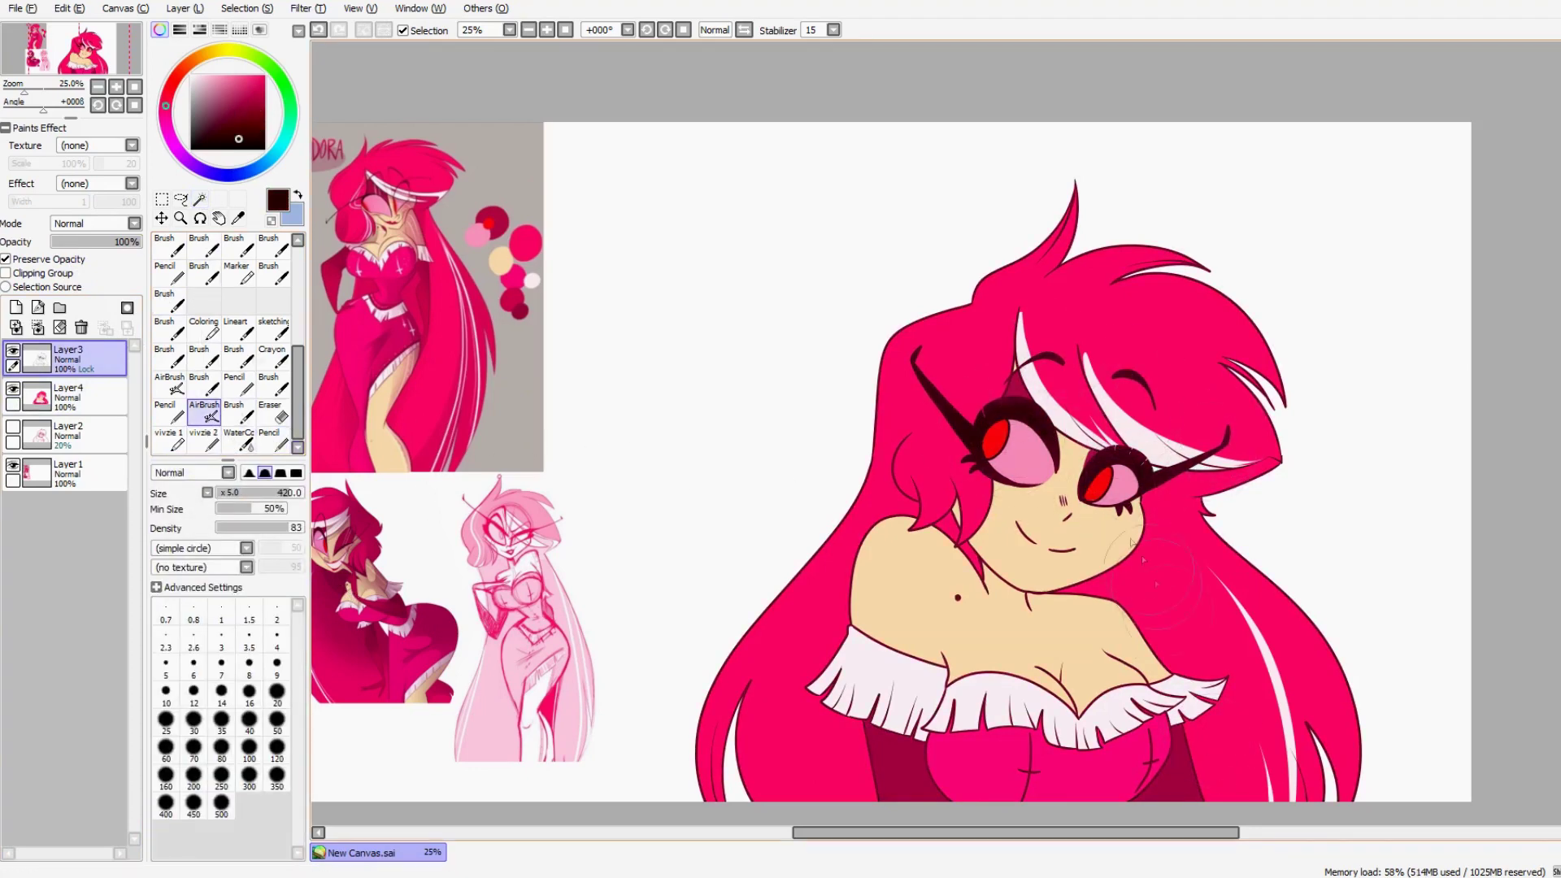
Step: Add Layer5 below the line art and select the whole figure by selecting the background on Layer3 and inverting the selection
click(16, 327)
click(200, 199)
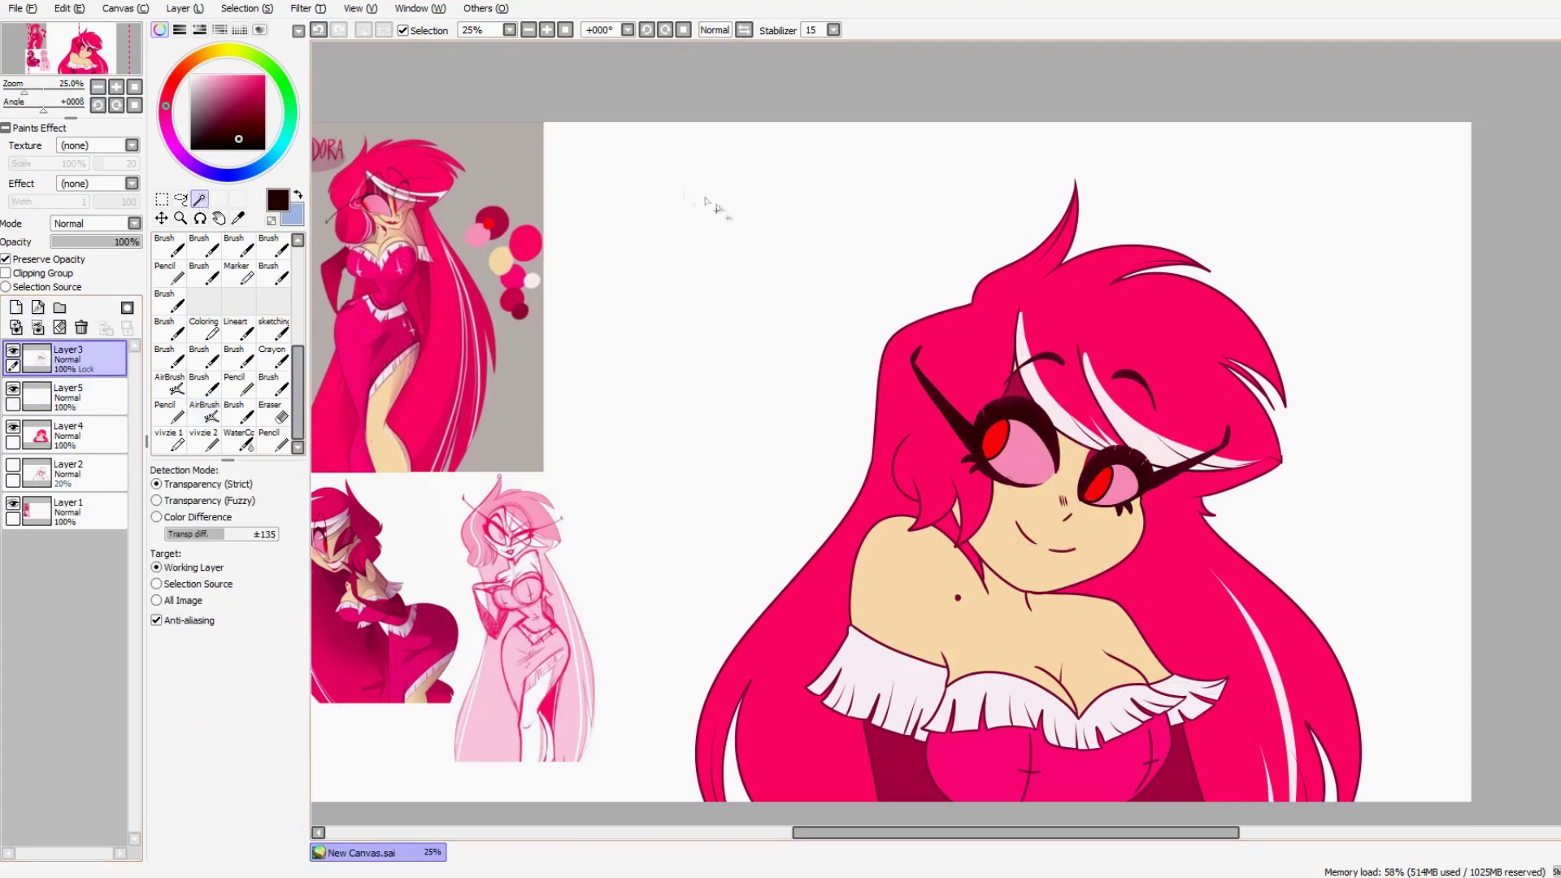
click(744, 798)
click(743, 797)
click(1329, 787)
click(246, 9)
click(252, 45)
click(89, 397)
Step: Airbrush crimson shadows over hair, neck, ruffle and dress at size 500 on Layer5 in Multiply mode, trimming them with the Eraser
right_click(499, 218)
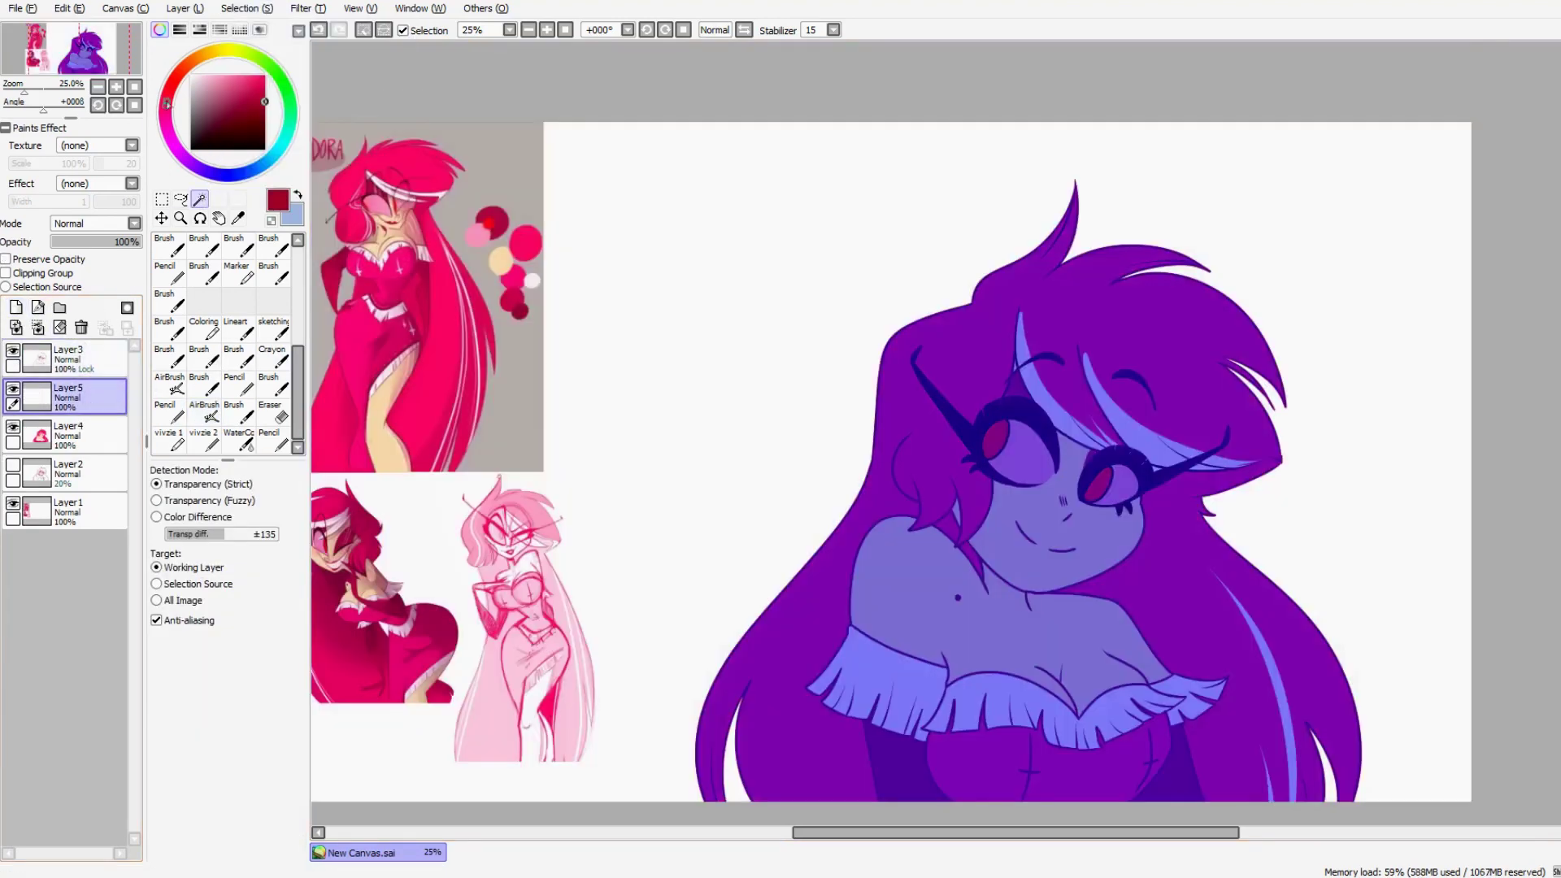
click(96, 224)
click(70, 252)
click(204, 410)
click(221, 805)
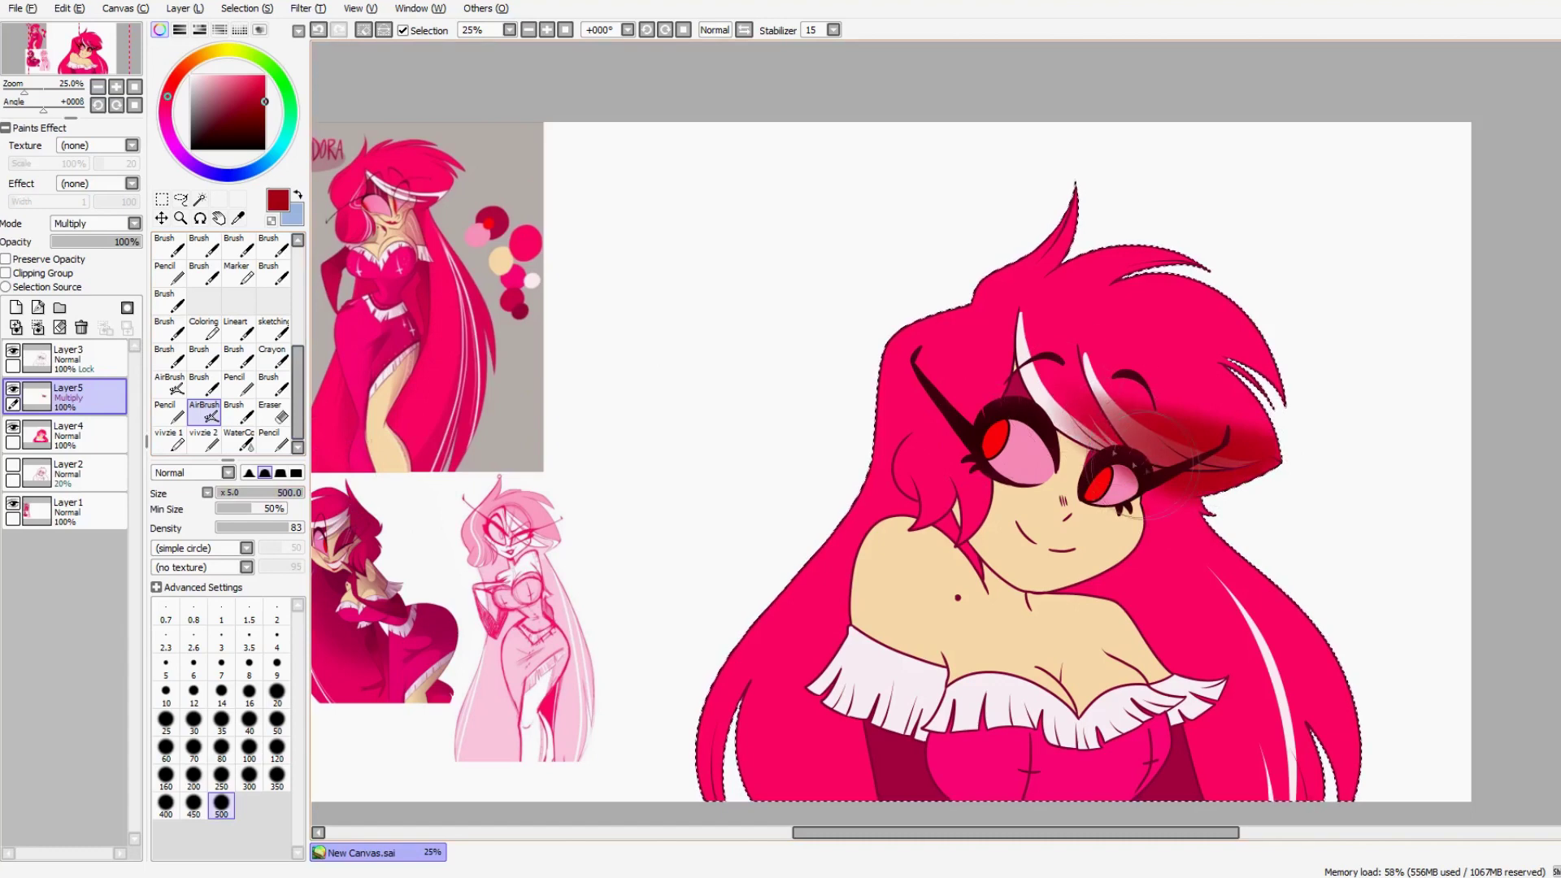
drag(894, 691, 861, 655)
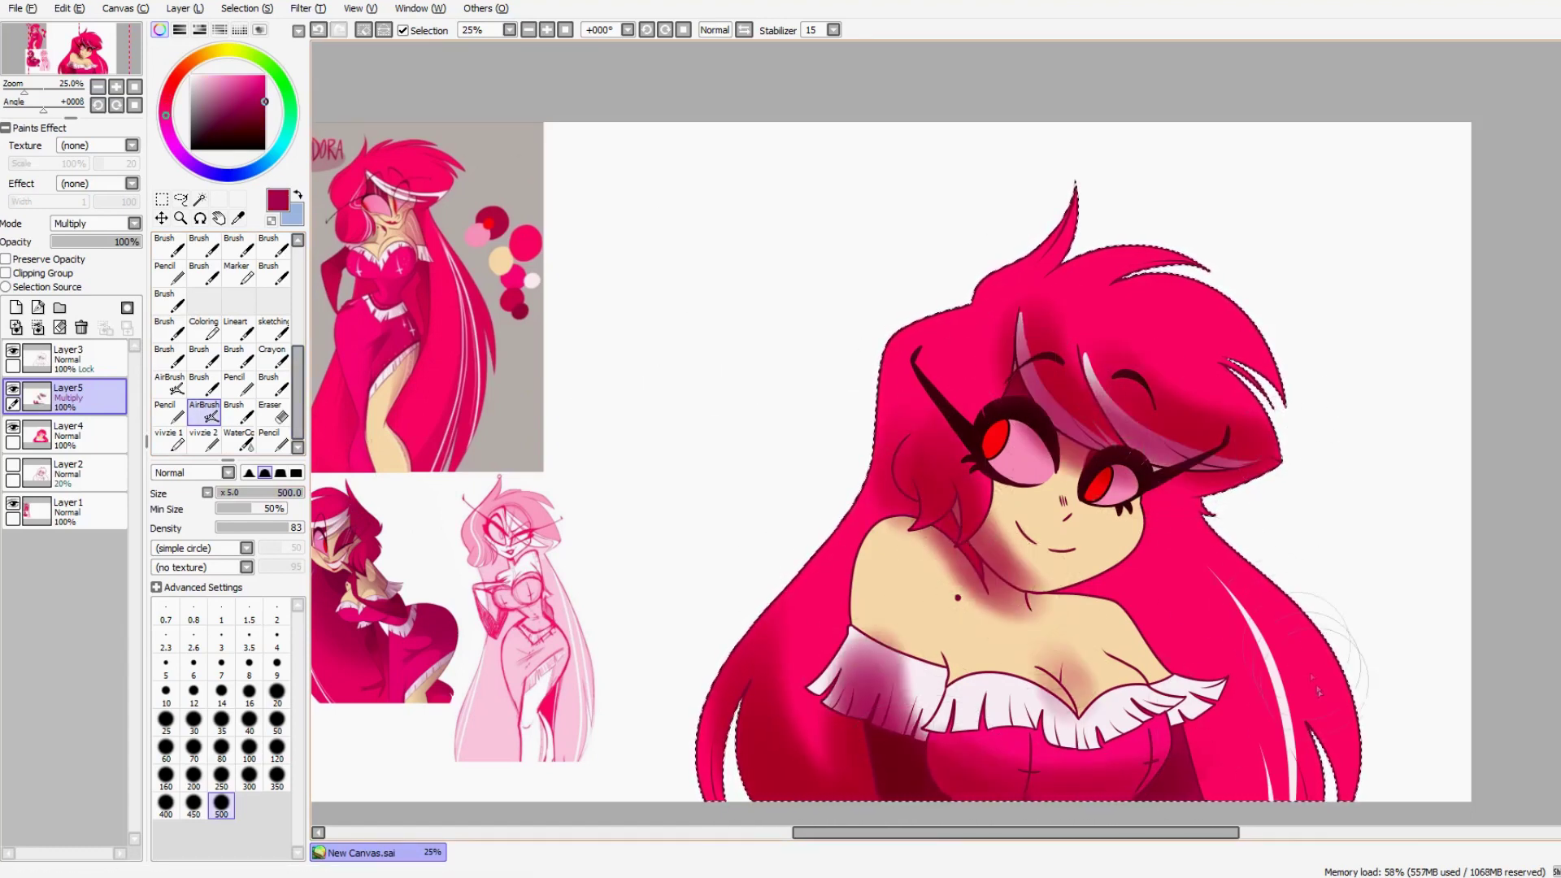
click(273, 413)
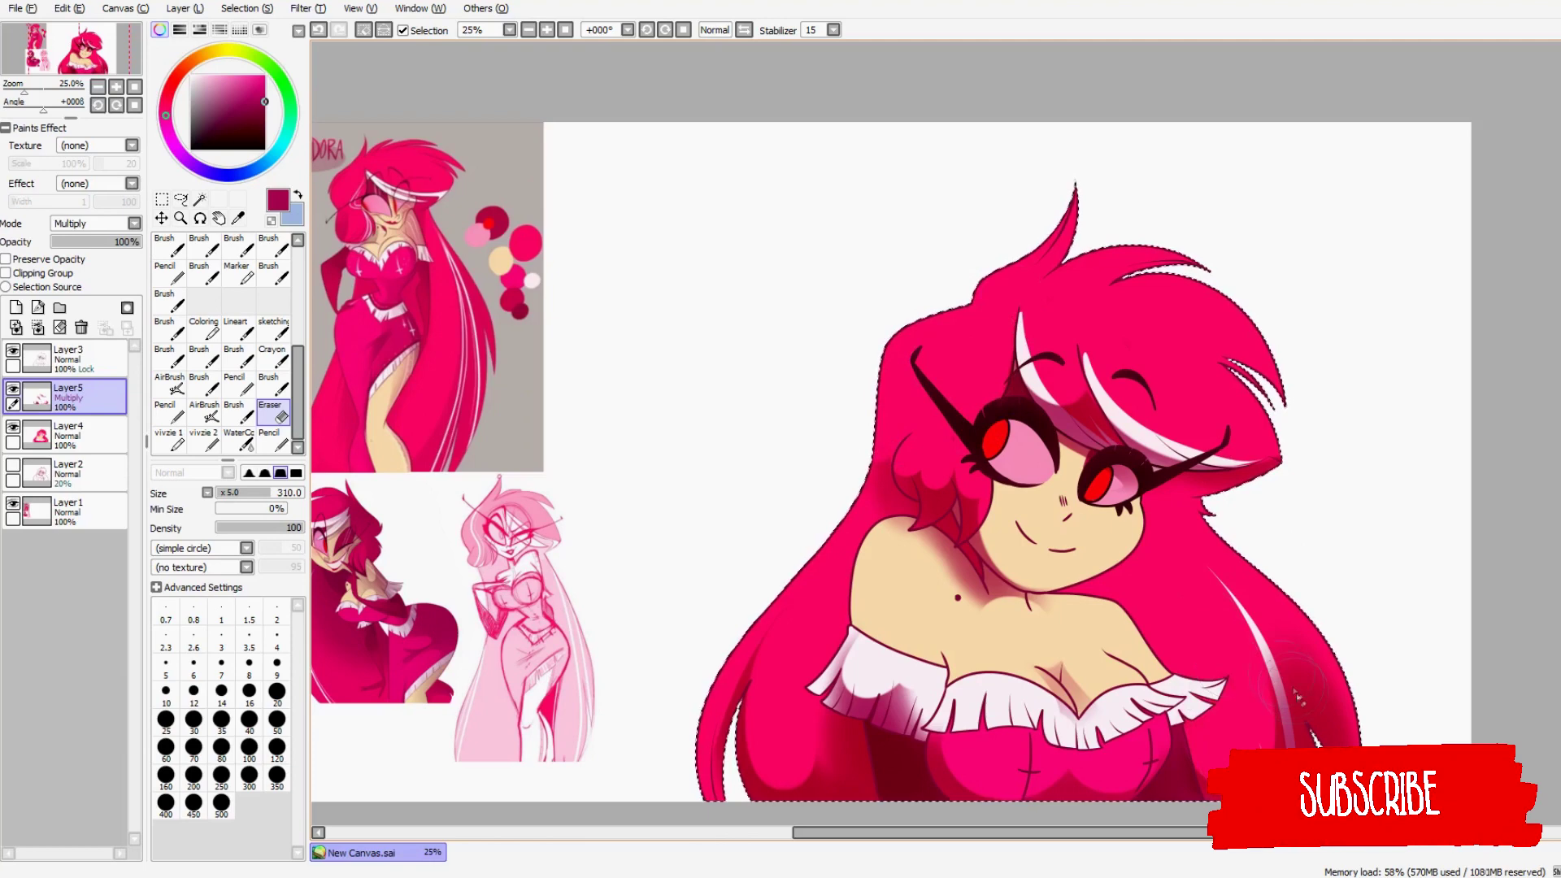
Step: Select the hair from the line art, airbrush a shadow on it beside the face on Layer5 and trim its edge with the Eraser
click(77, 358)
click(200, 199)
key(ctrl+d)
click(1081, 309)
click(273, 440)
click(77, 396)
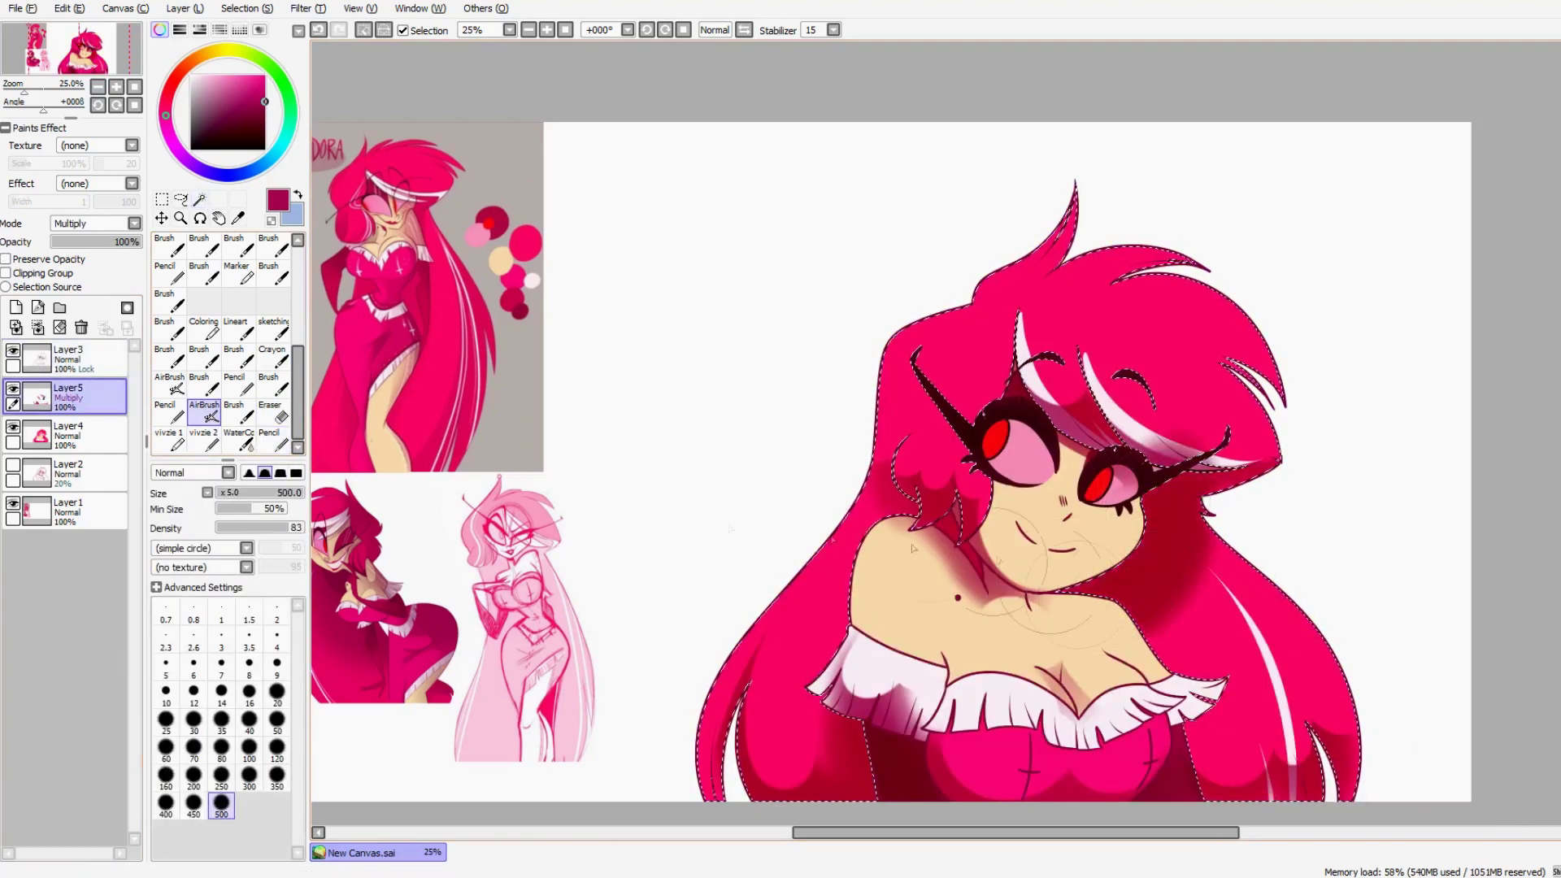
click(270, 410)
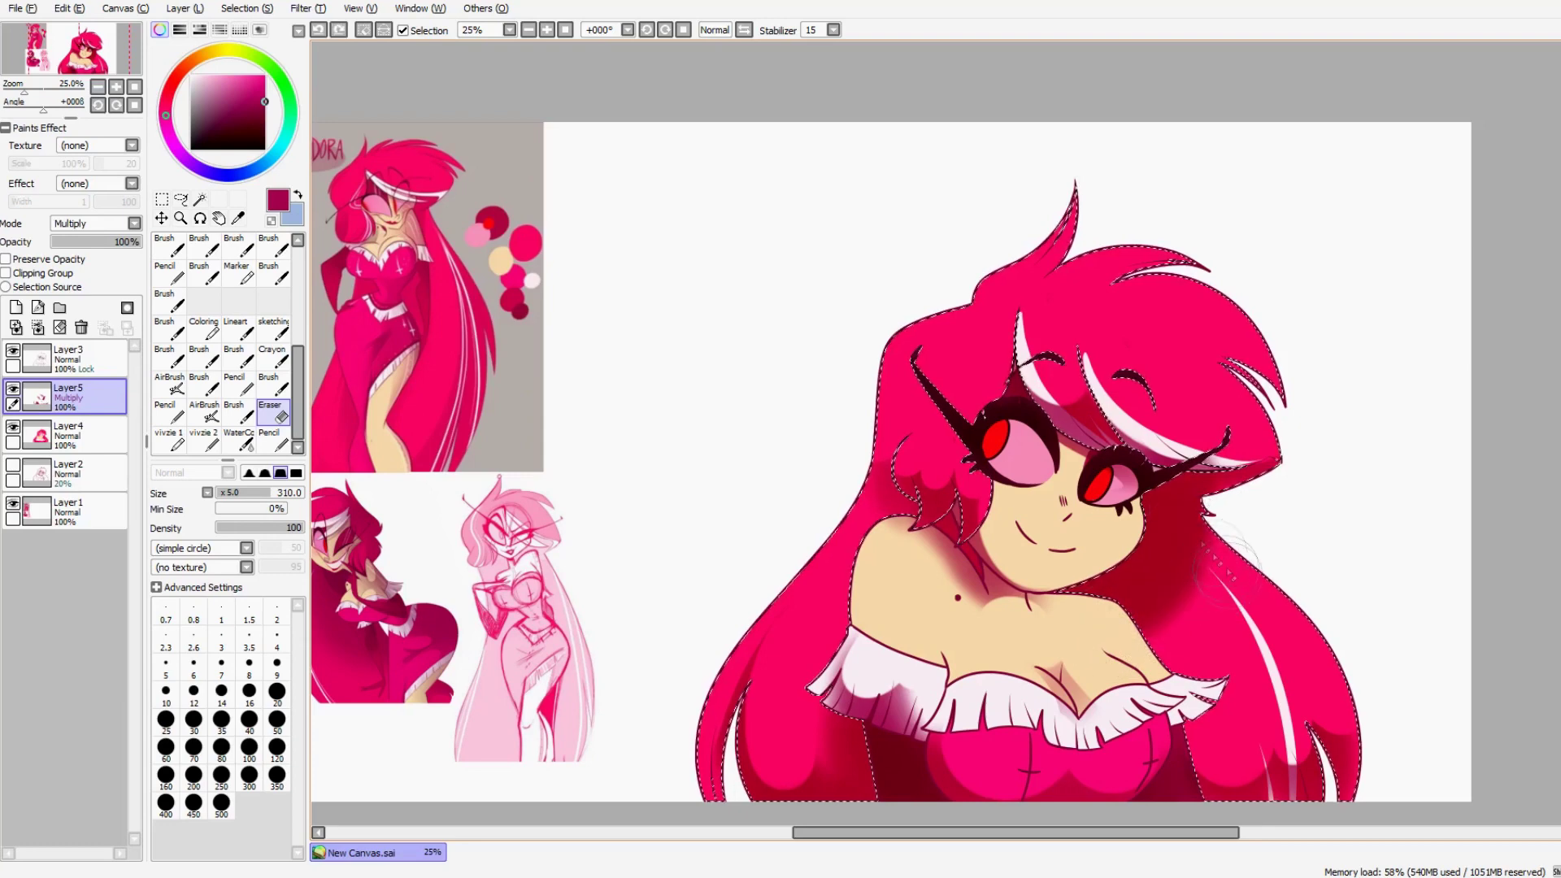
Step: Lower Layer5's opacity to 29% and merge it down into Layer4
drag(69, 243, 77, 245)
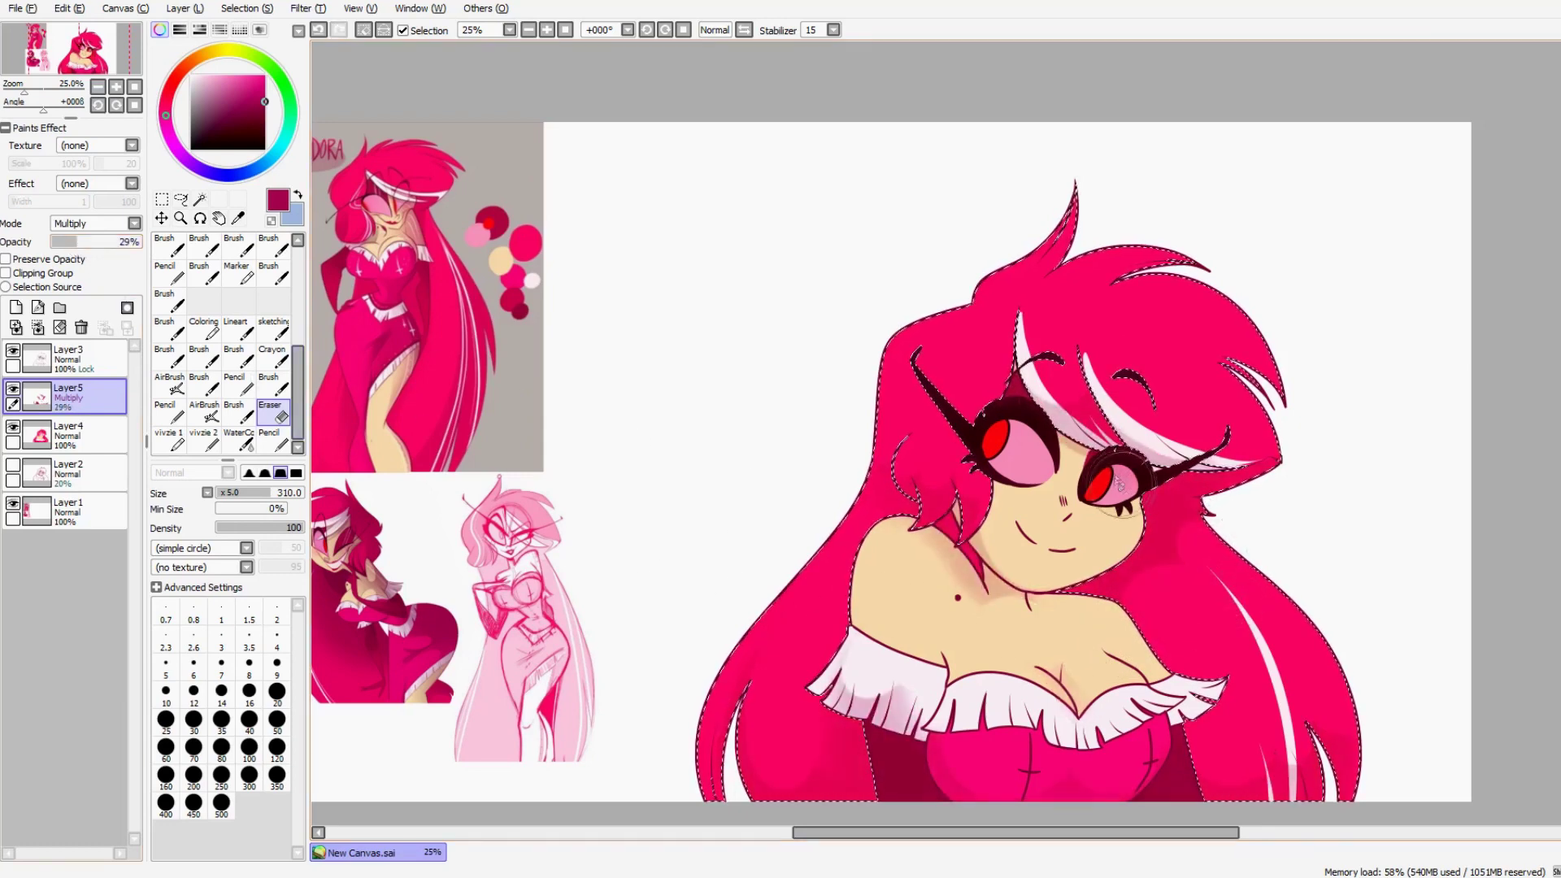
click(37, 327)
right_click(477, 237)
click(274, 440)
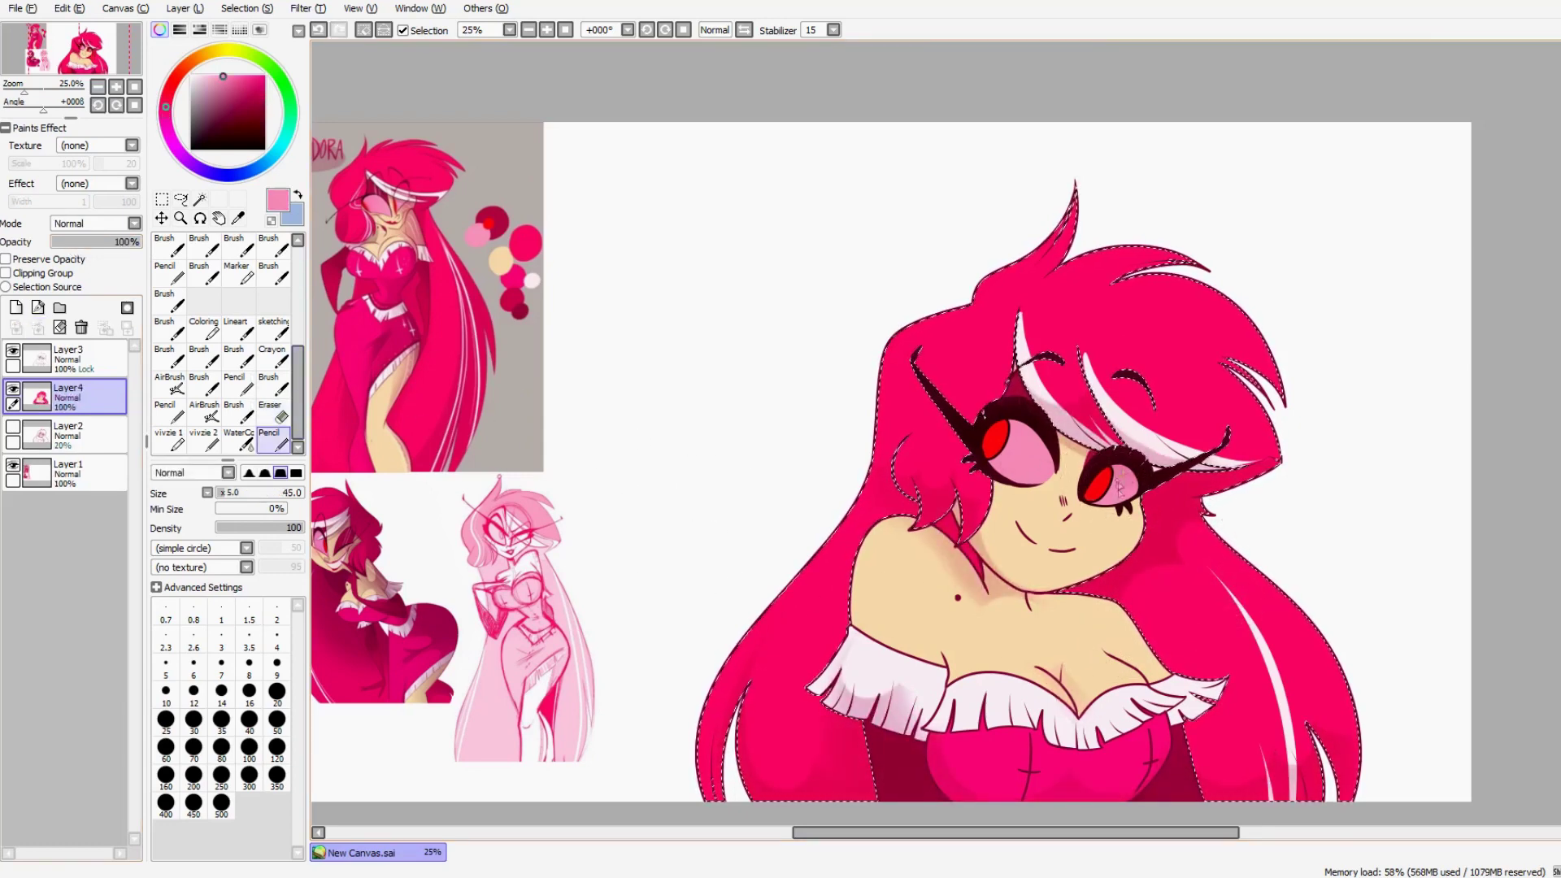
click(69, 358)
key(e)
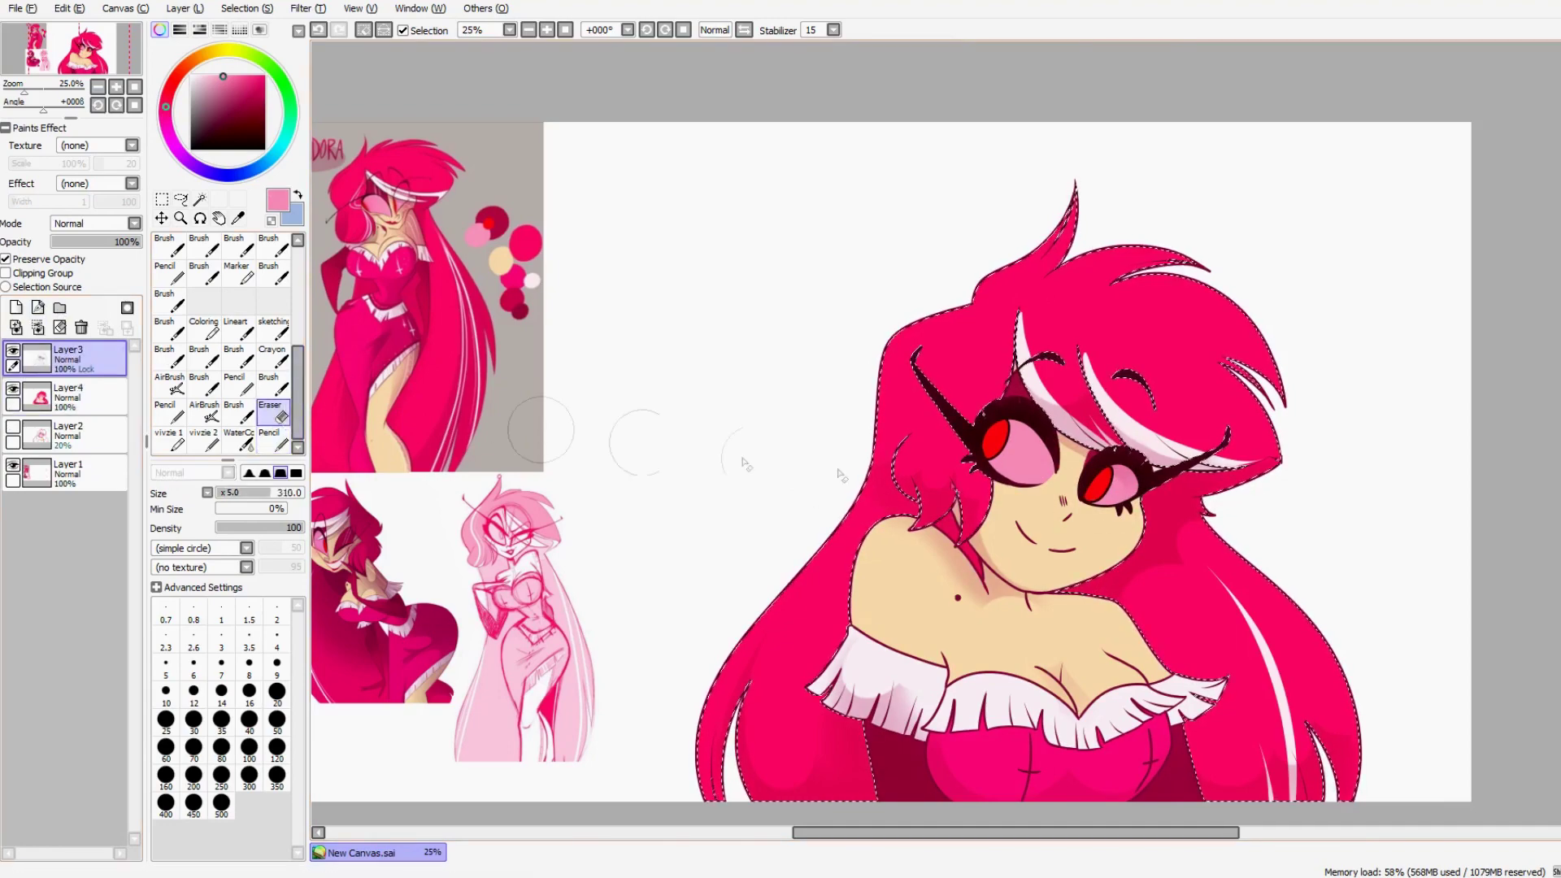
drag(1328, 542, 1289, 530)
click(72, 395)
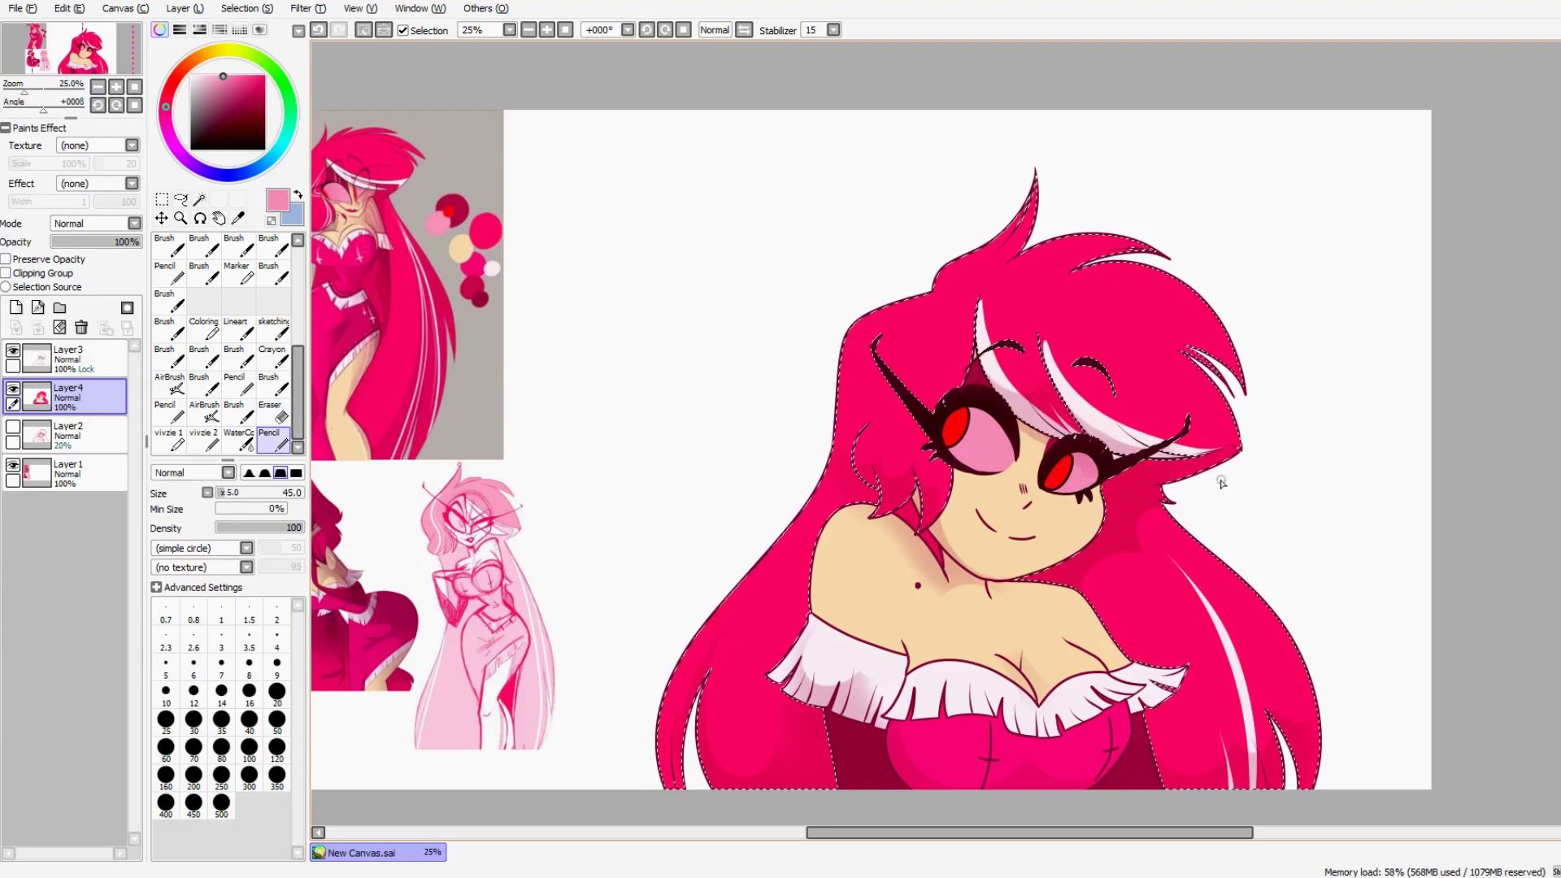
Step: Add a new layer above Layer4, choose dark crimson and set the layer's blending mode to Multiply
click(16, 307)
click(247, 98)
click(96, 224)
click(89, 250)
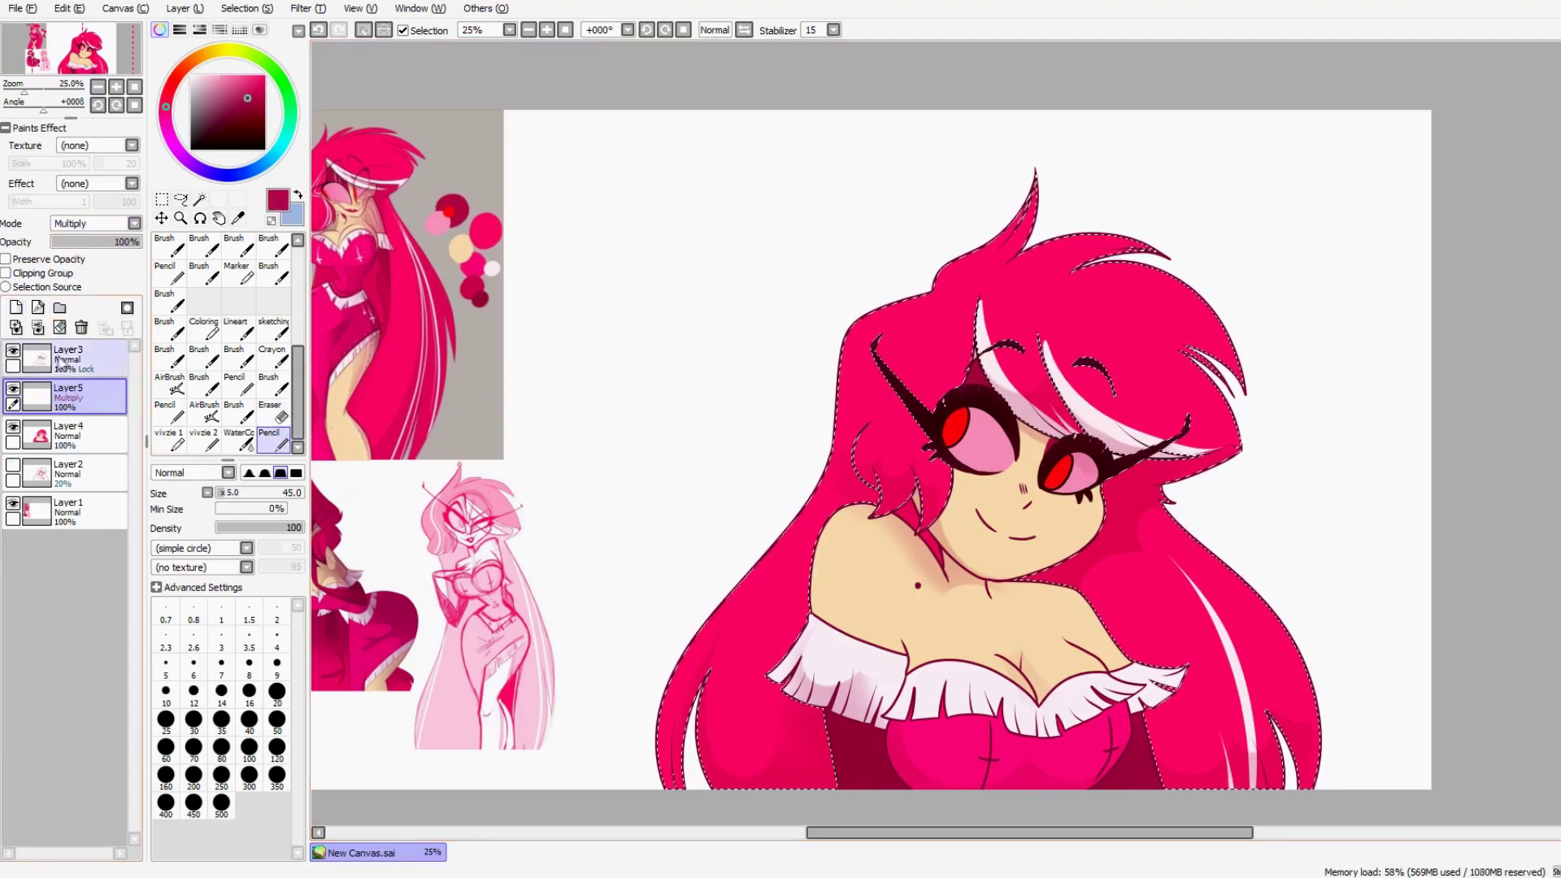
Step: Reselect the whole figure by selecting the background on Layer3 and inverting the selection, with Layer5 as the working layer
click(89, 360)
key(ctrl+d)
click(200, 199)
click(622, 252)
click(185, 8)
mouse_move(247, 8)
click(261, 45)
click(106, 411)
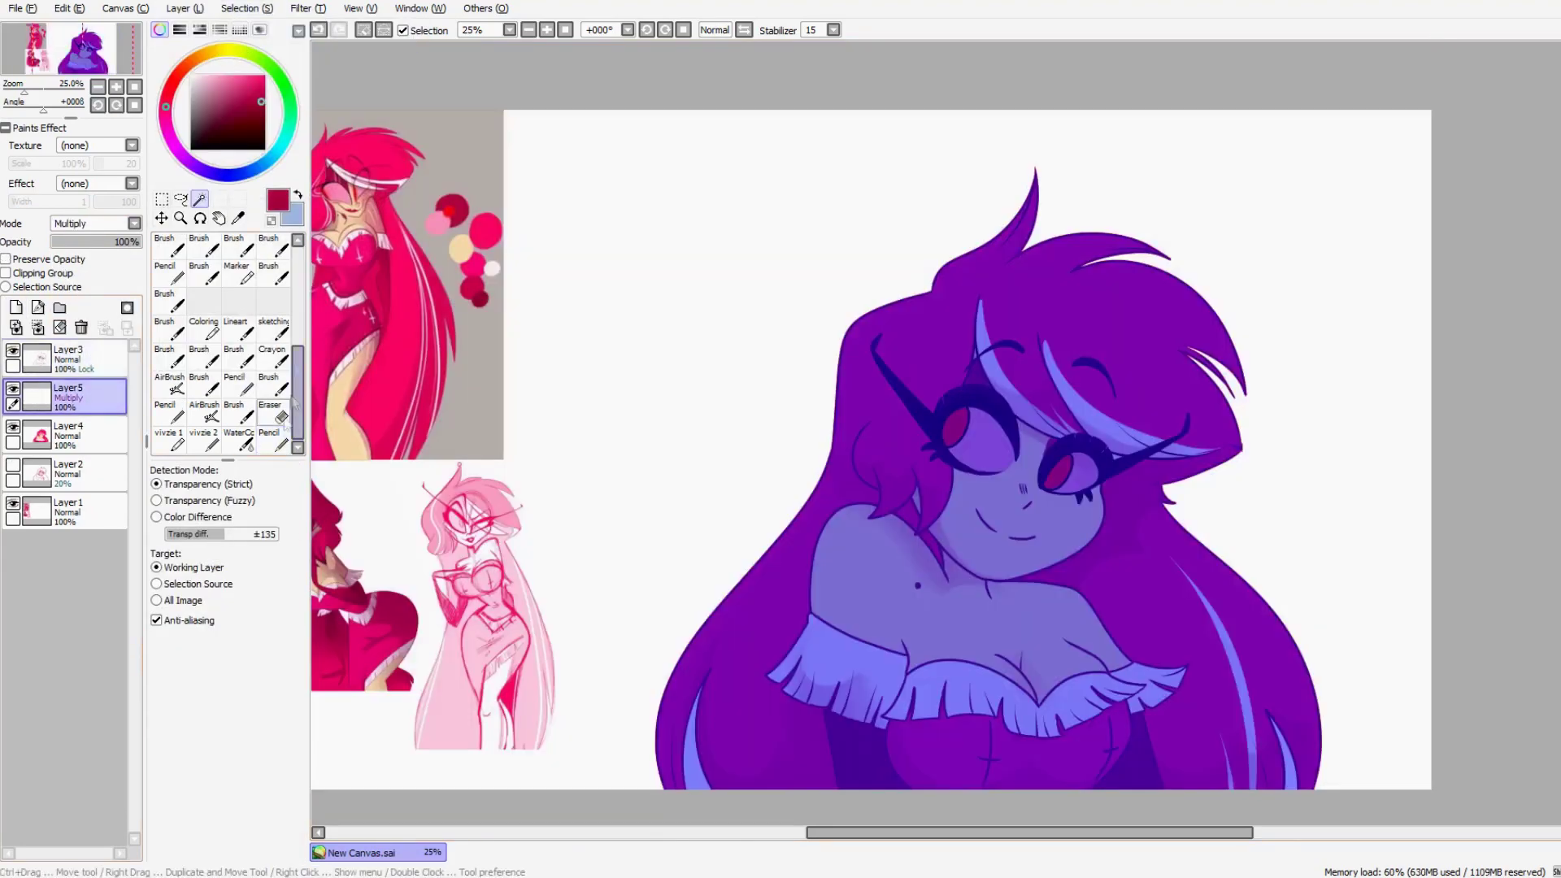
Step: Paint hard-edged crimson shadows on the dress with the Pencil on Layer5, reduce the layer's opacity and merge it into Layer4
click(269, 439)
scroll(1012, 270, up, 2)
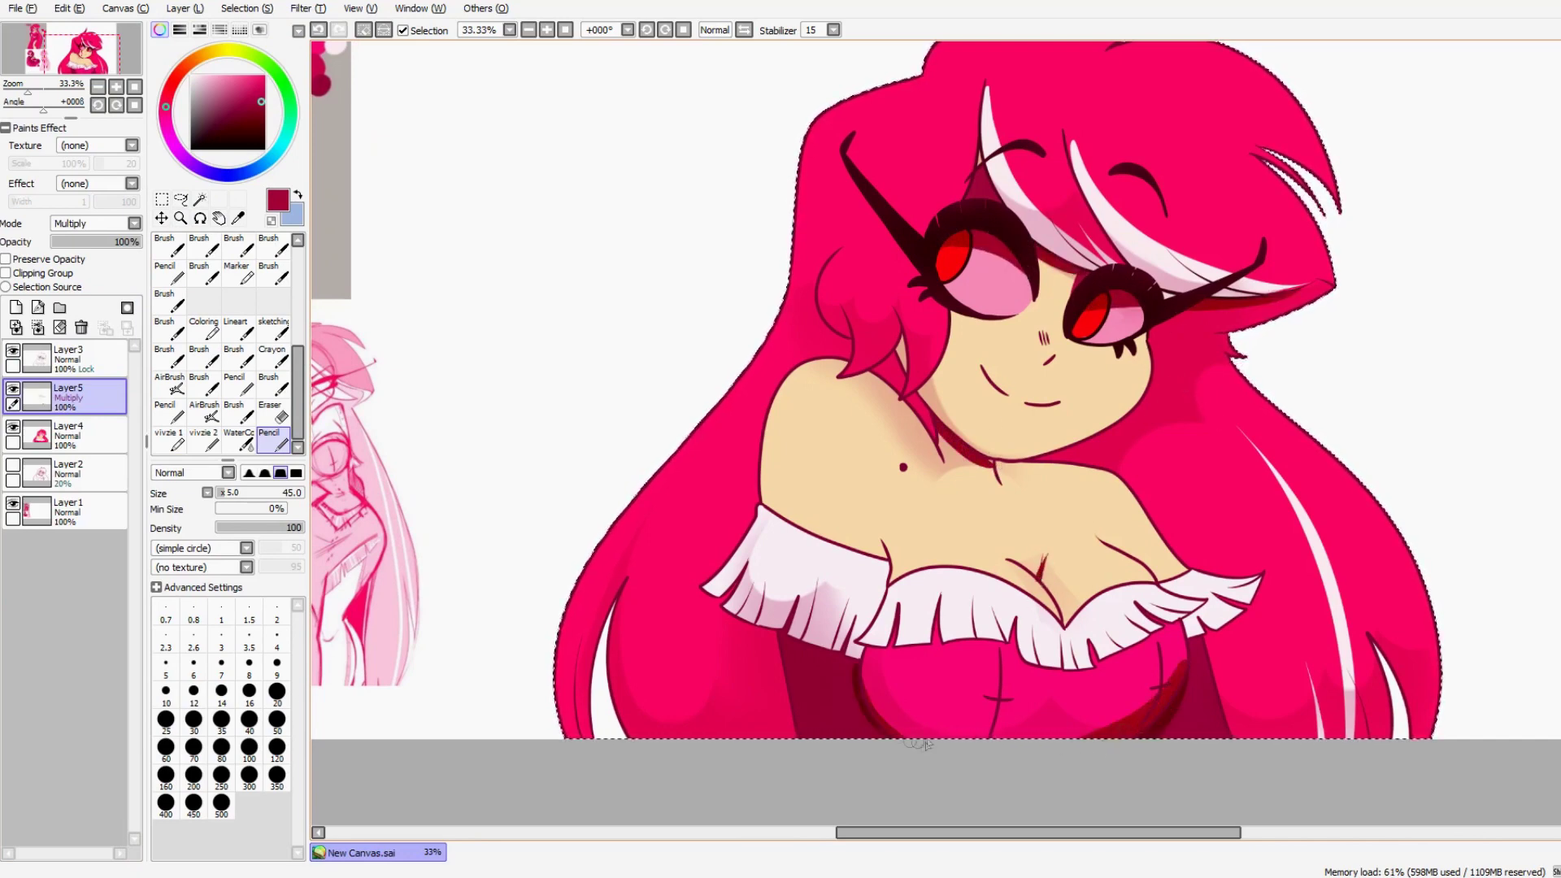
click(66, 241)
click(37, 328)
Step: Add a new layer above the line art and paint small white highlights on both eyes with the Pencil
click(89, 359)
click(17, 307)
click(191, 76)
drag(969, 245, 976, 251)
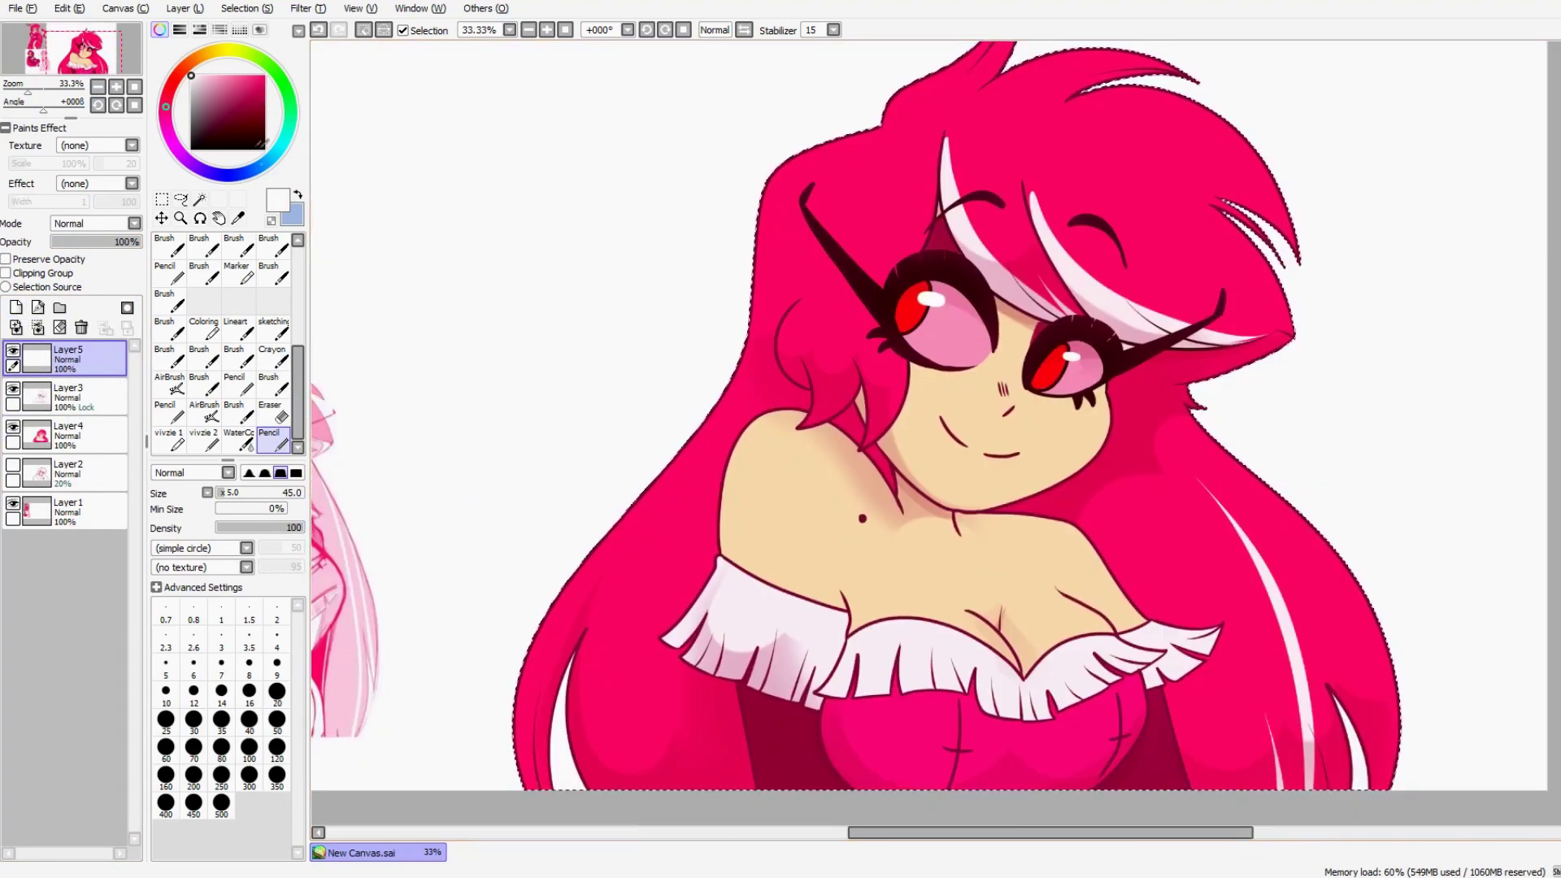
Step: Recolour the beauty mark on the shoulder reddish brown on Layer3 with the Pencil, undoing attempts in other colours
right_click(920, 402)
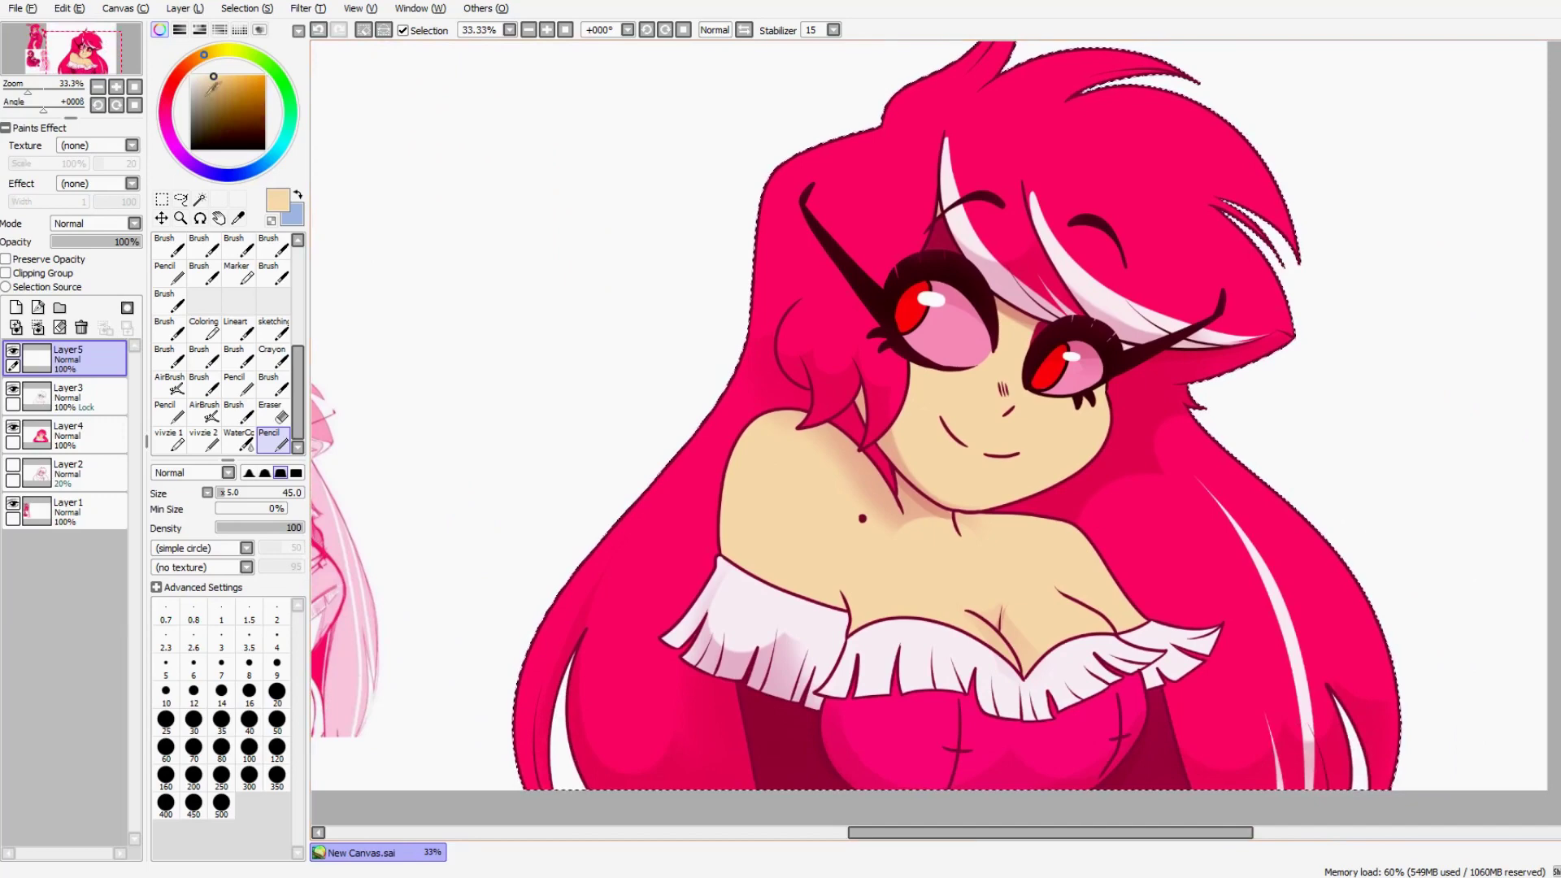
right_click(863, 517)
click(98, 397)
click(863, 519)
key(ctrl+z)
click(863, 518)
key(ctrl+z)
right_click(837, 503)
click(178, 74)
click(221, 102)
click(863, 518)
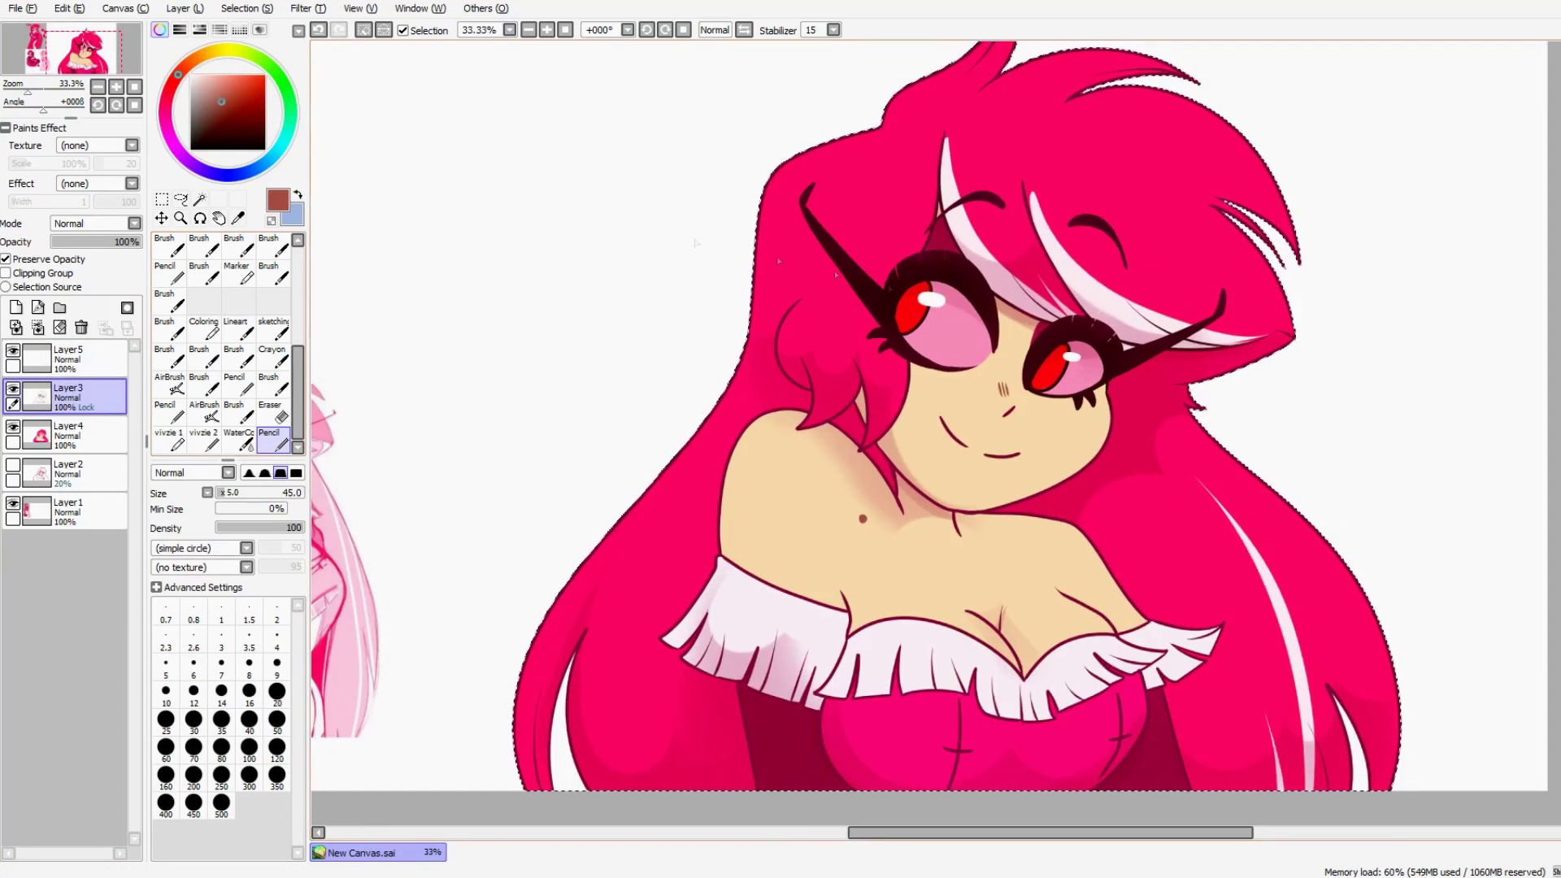
Step: Add Layer6 above Layer4 and paint dark red shading across the upper irises, cleaning it with the Eraser
alt+click(933, 295)
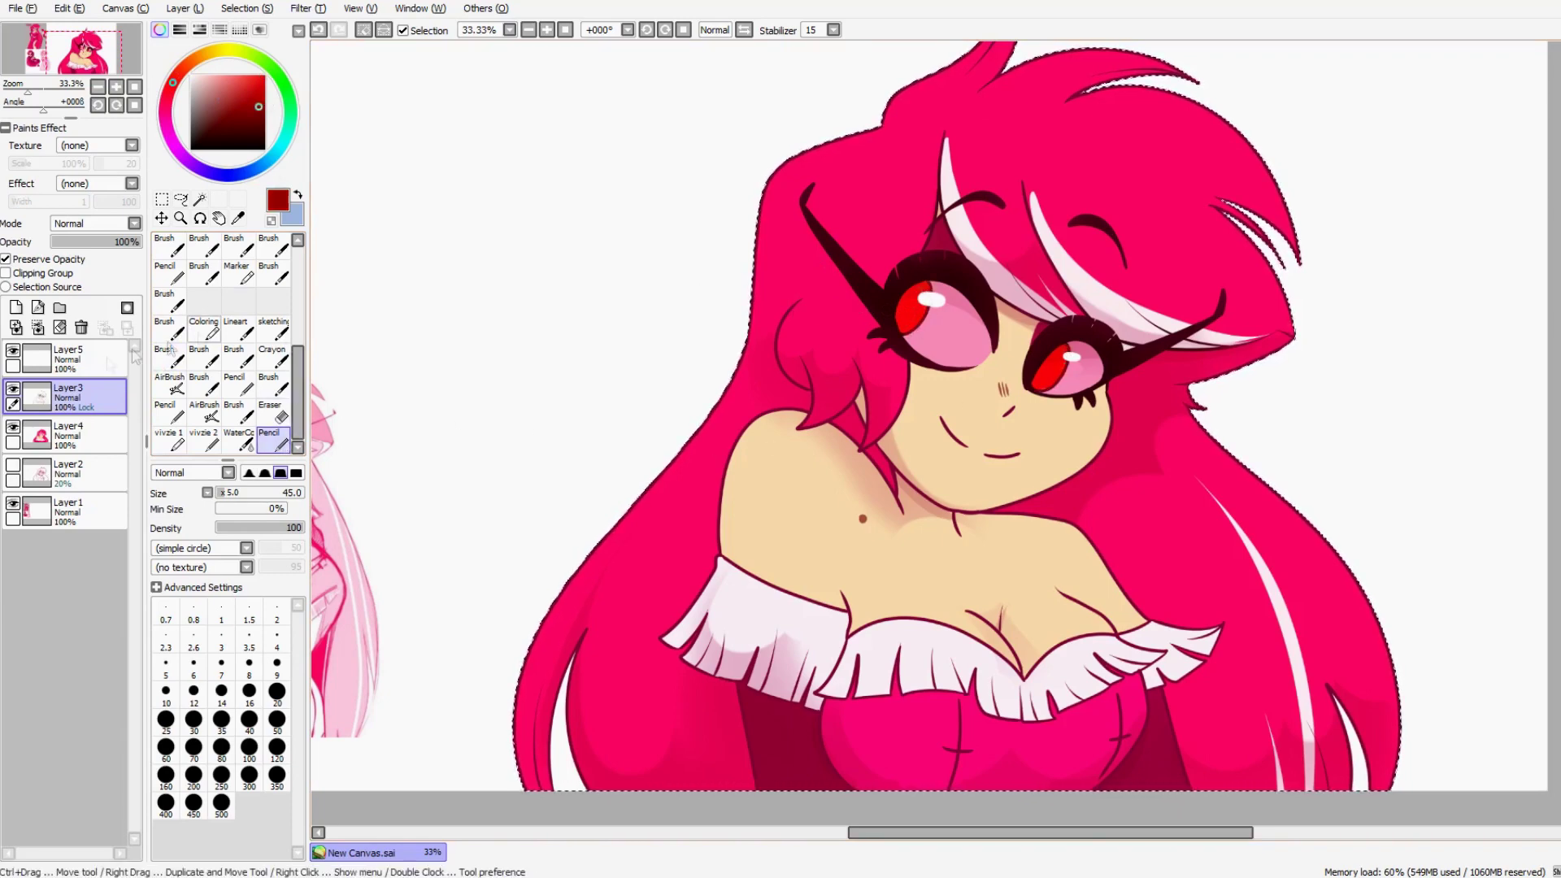
click(75, 436)
click(17, 307)
click(265, 121)
drag(910, 291, 922, 293)
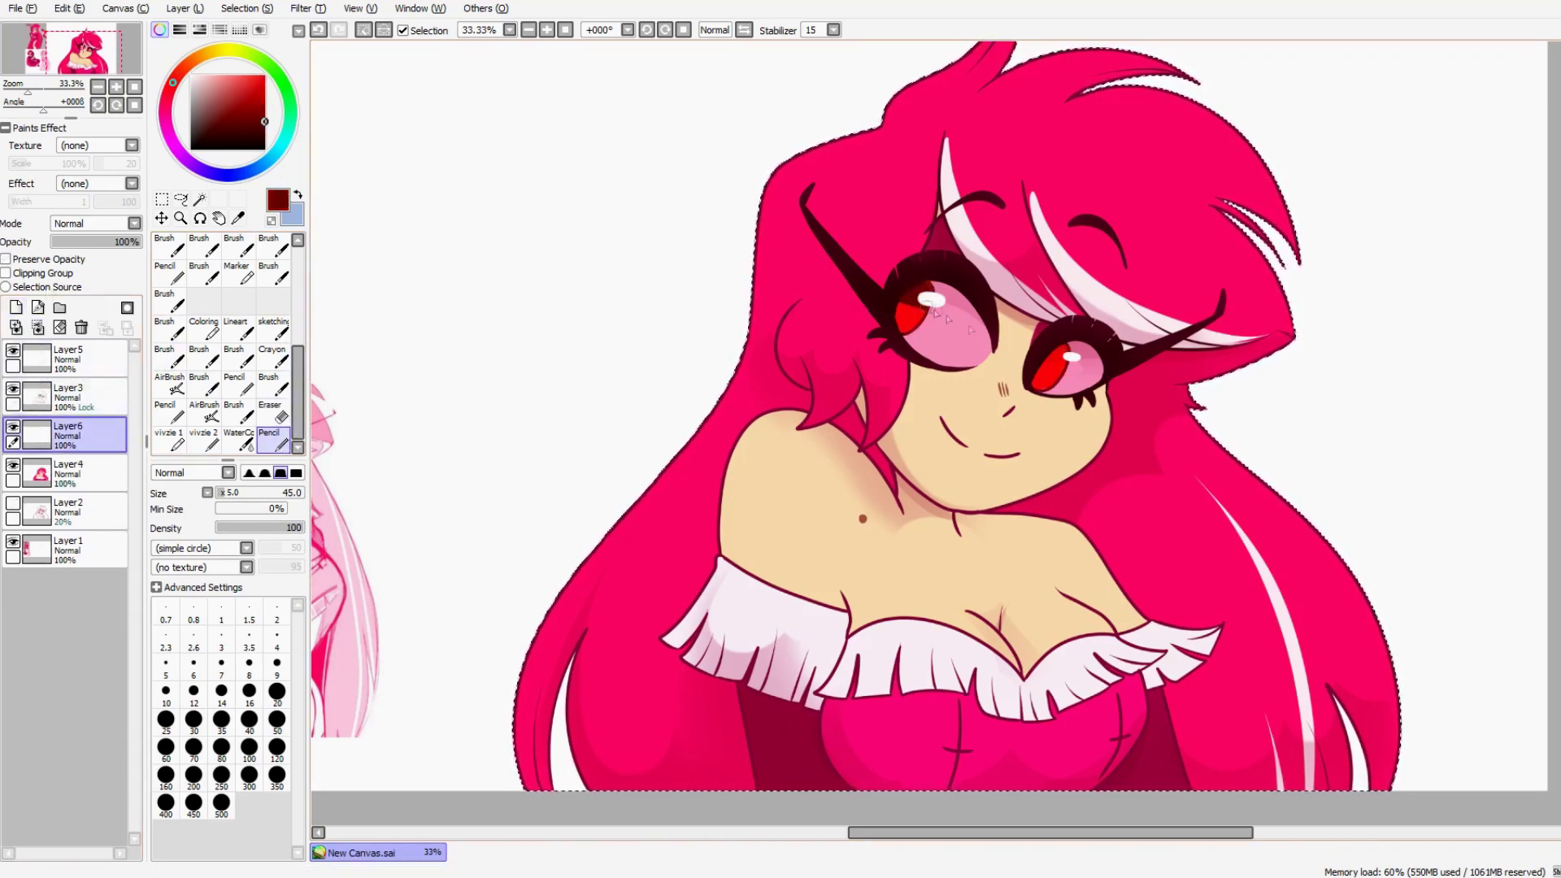
key(e)
Step: Set Layer6 to Multiply at 33% opacity and deselect the figure
click(79, 242)
click(94, 224)
click(95, 252)
click(81, 242)
click(135, 86)
key(ctrl+d)
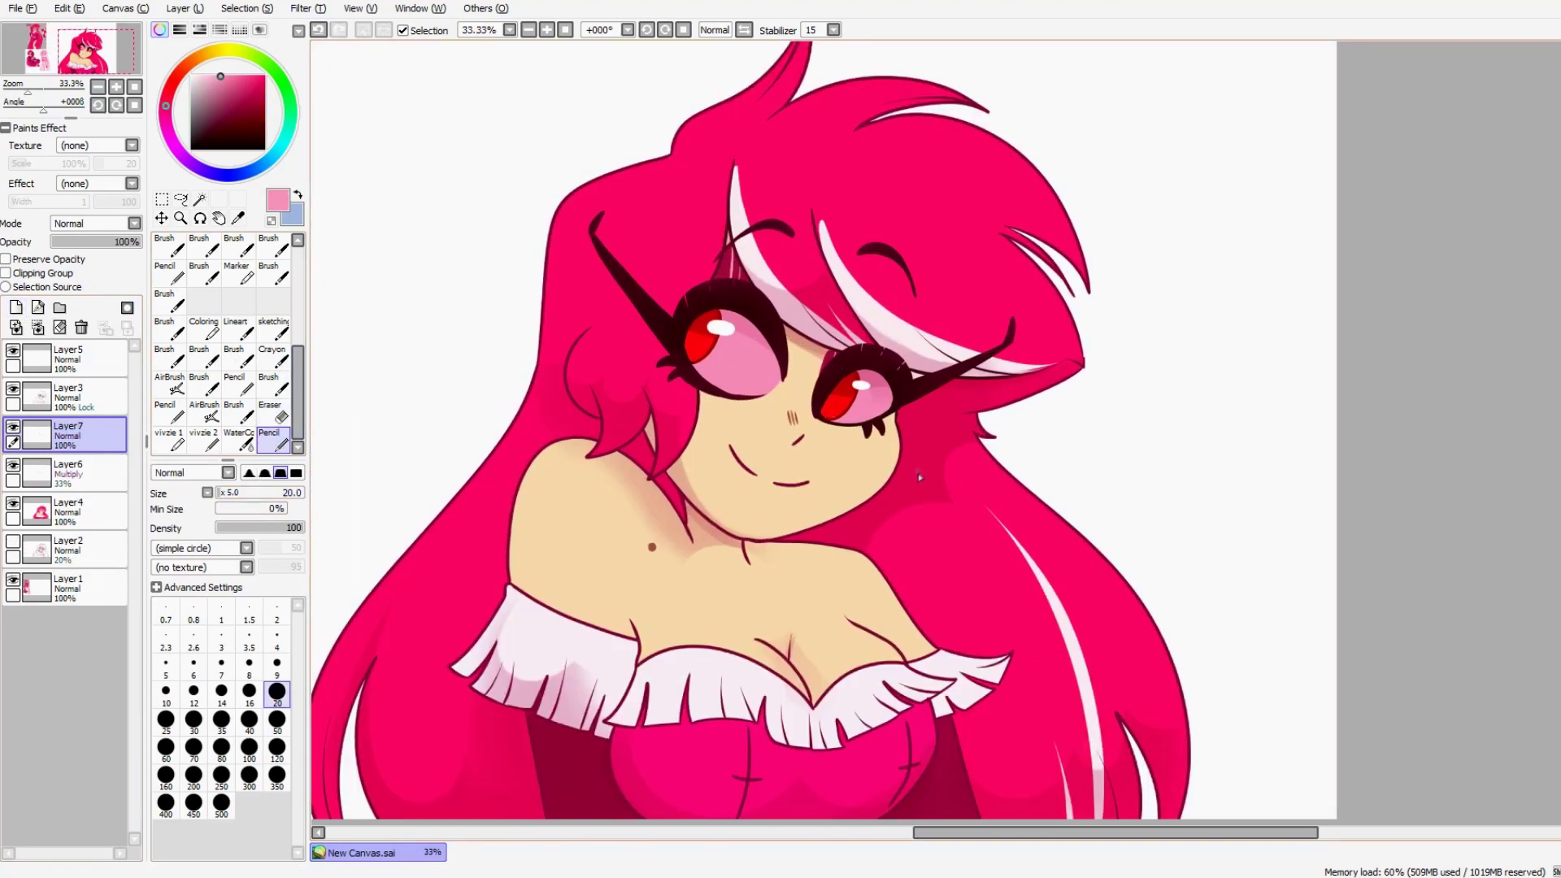
Step: Airbrush pink along the mouth line on Layer3, and add Layer8 above it with dark crimson as the paint colour
click(204, 413)
click(89, 398)
click(221, 778)
drag(749, 456, 797, 443)
click(16, 307)
click(242, 103)
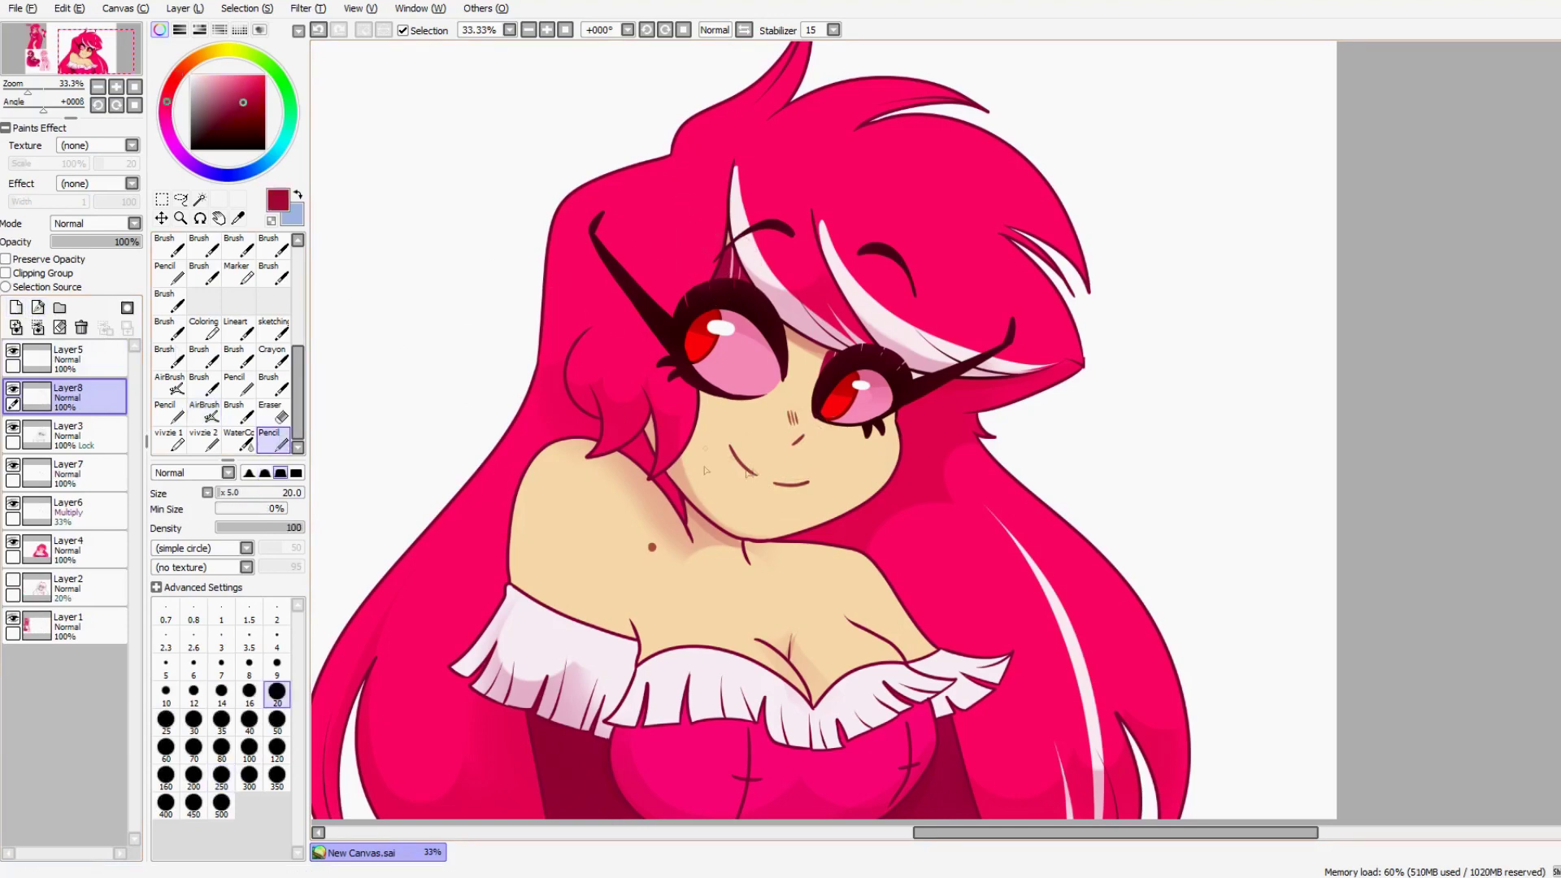
click(238, 439)
click(249, 787)
drag(764, 470, 793, 500)
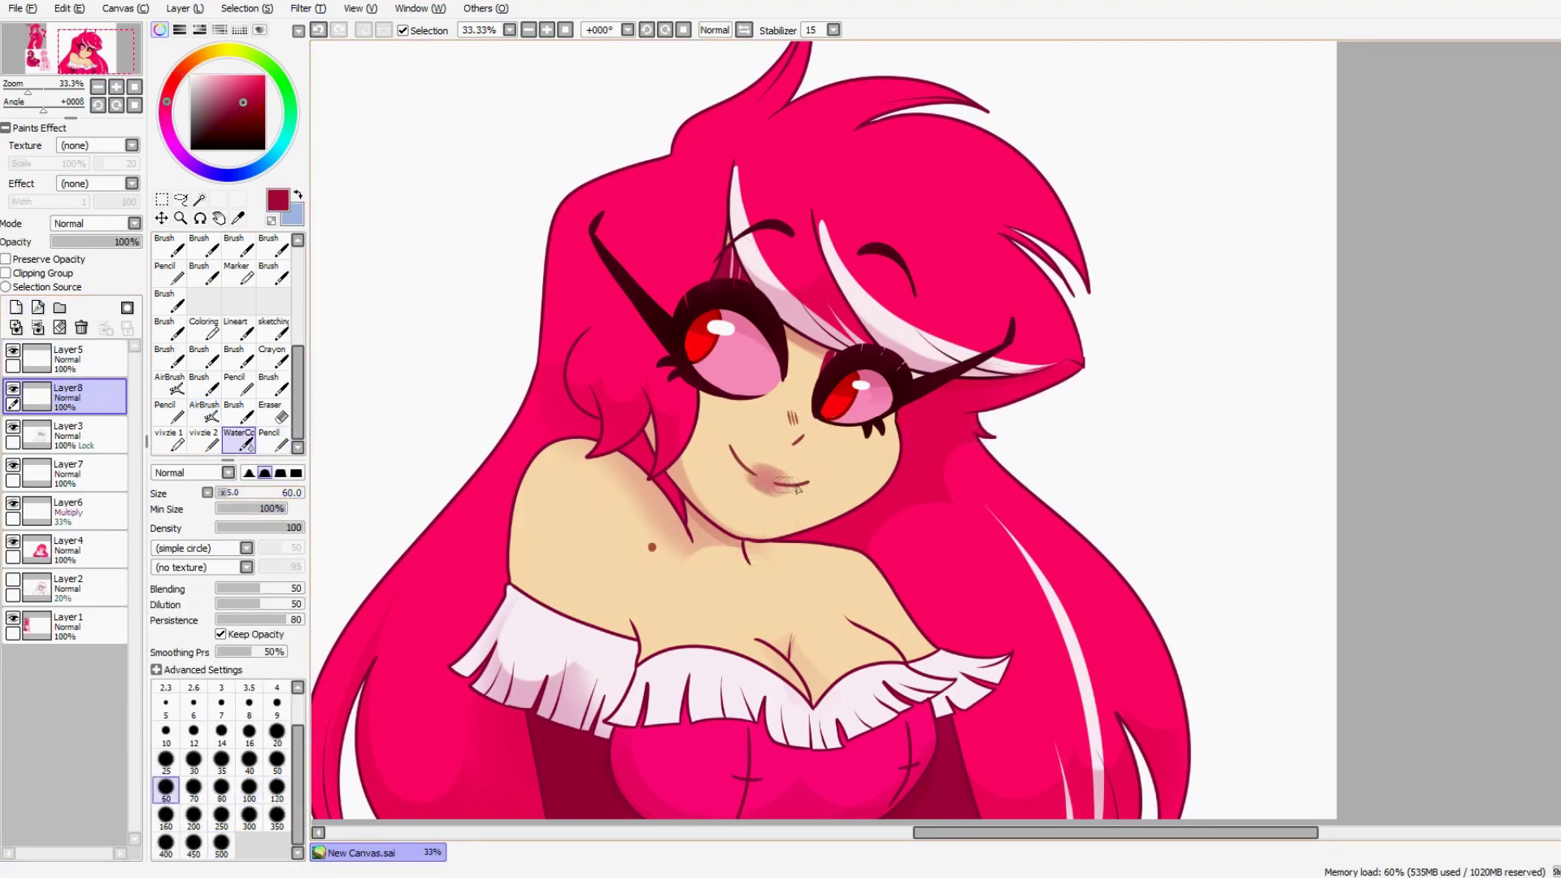
key(ctrl+z)
click(270, 439)
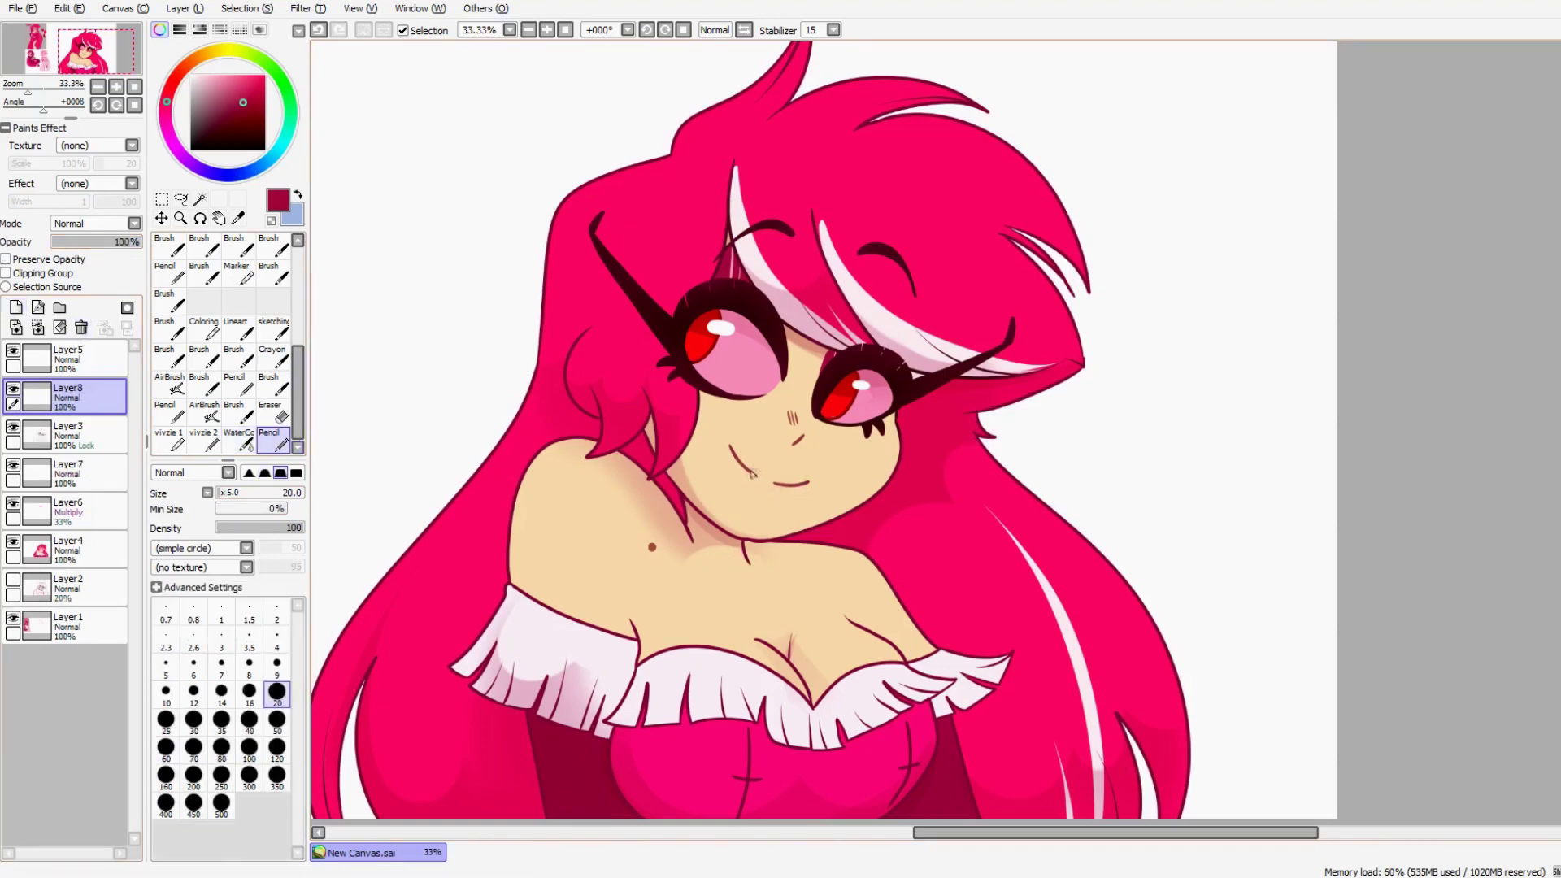